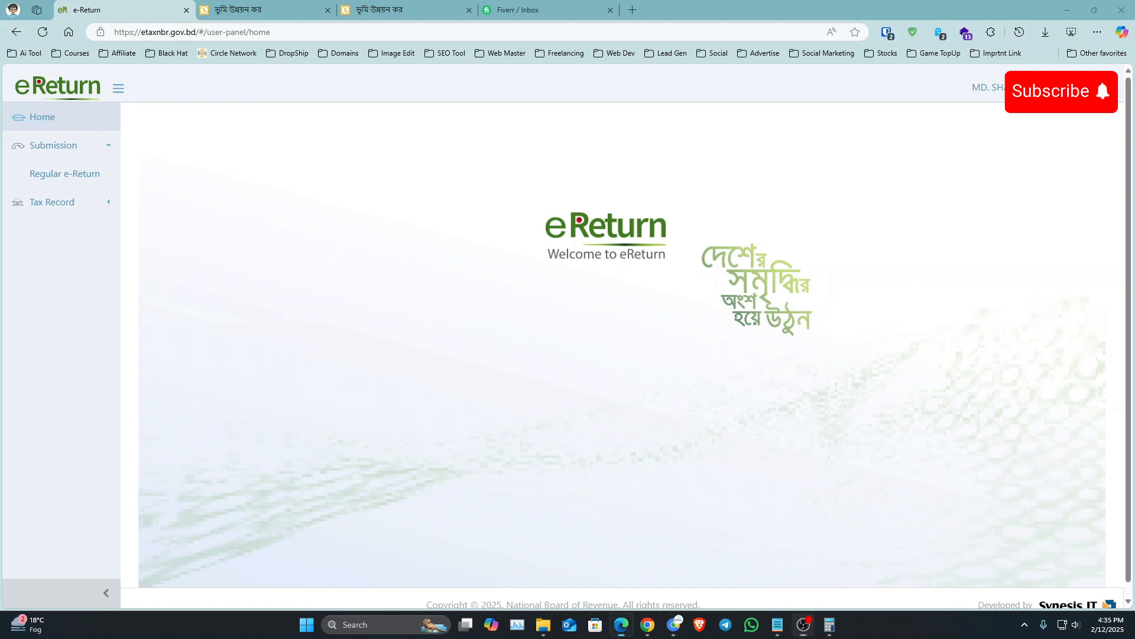
# - Copy the e-Return page address and load it in a new InPrivate window
pyautogui.rightClick(188, 32)
pyautogui.click(223, 168)
pyautogui.click(1097, 32)
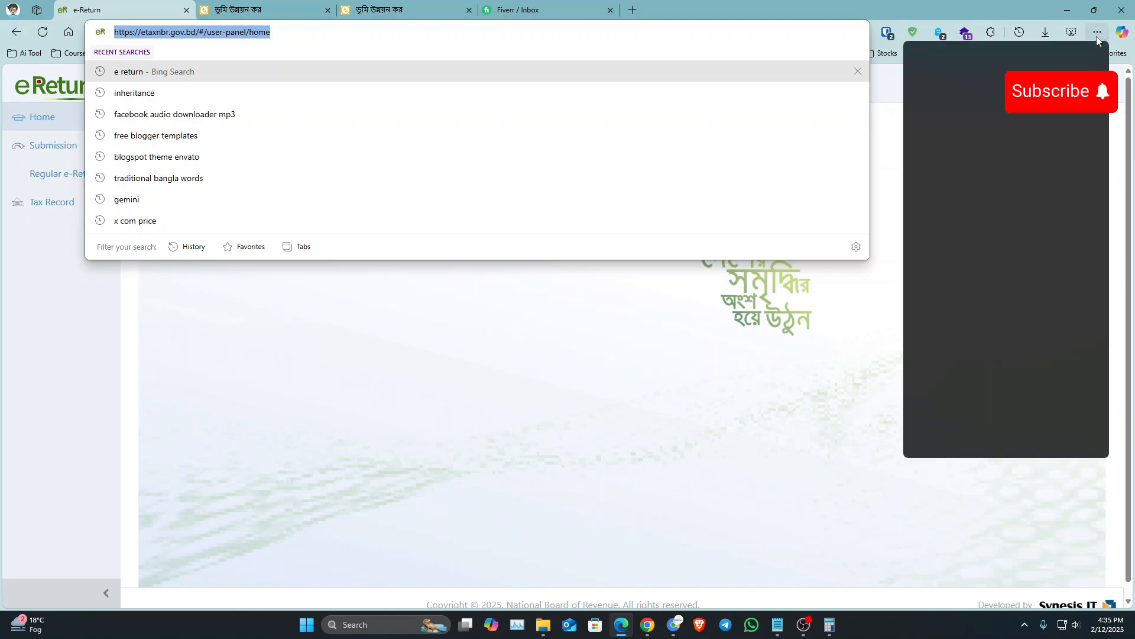
pyautogui.click(922, 89)
pyautogui.hotkey('ctrl', 'v')
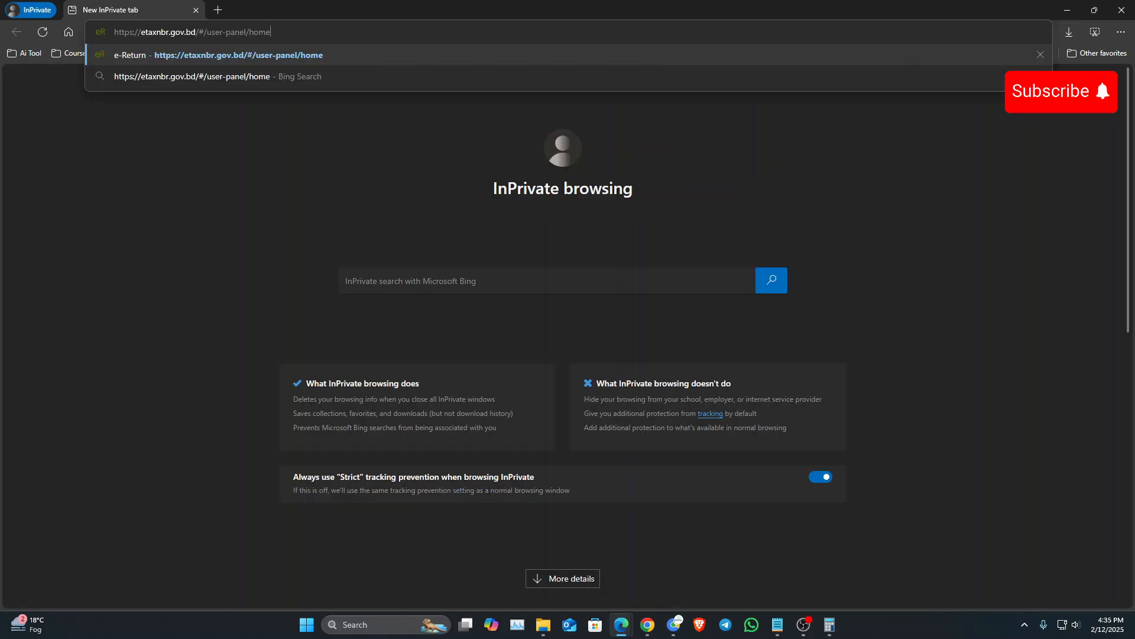
pyautogui.press('Return')
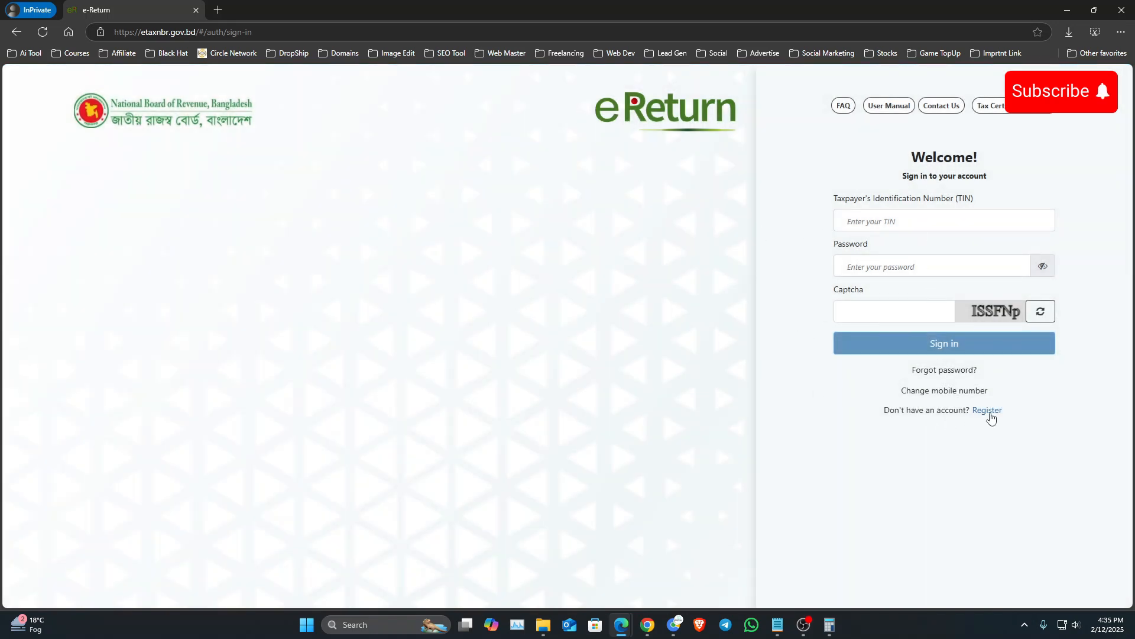
# - Open the e-Return registration form, dismiss the biometric notice, and look over the TIN, mobile number and captcha fields
pyautogui.click(987, 411)
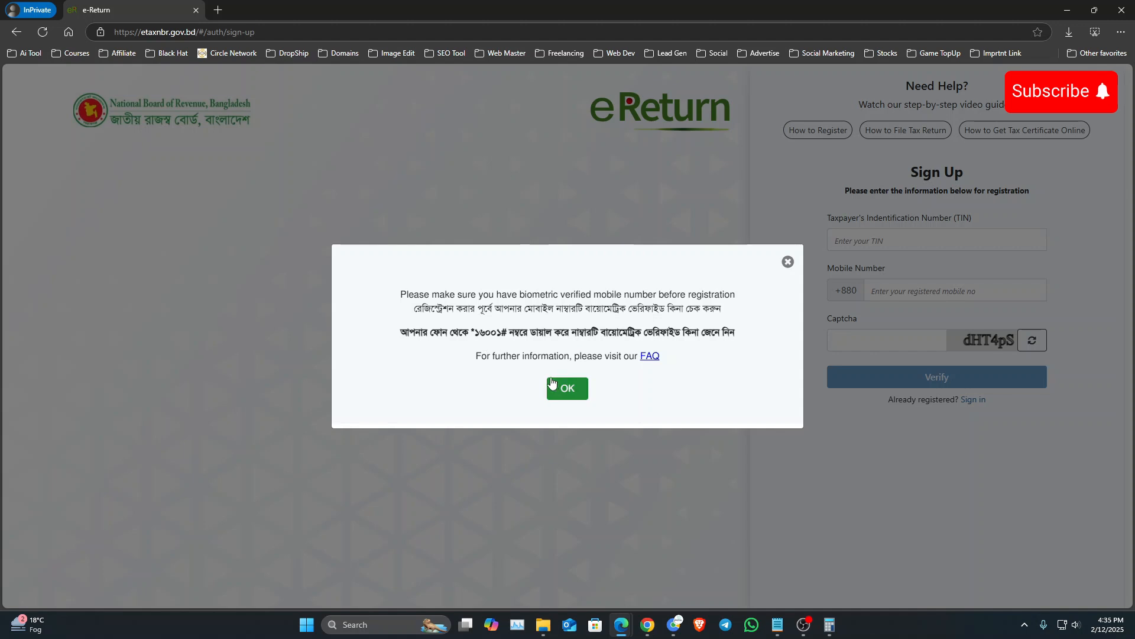
pyautogui.click(553, 386)
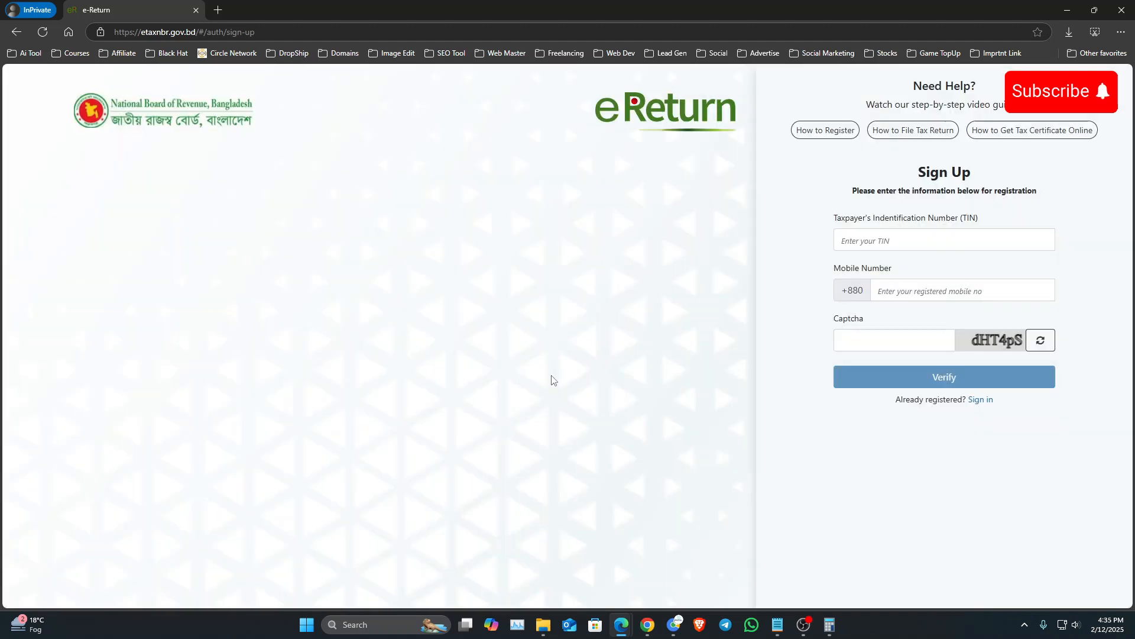
pyautogui.click(900, 244)
pyautogui.click(887, 290)
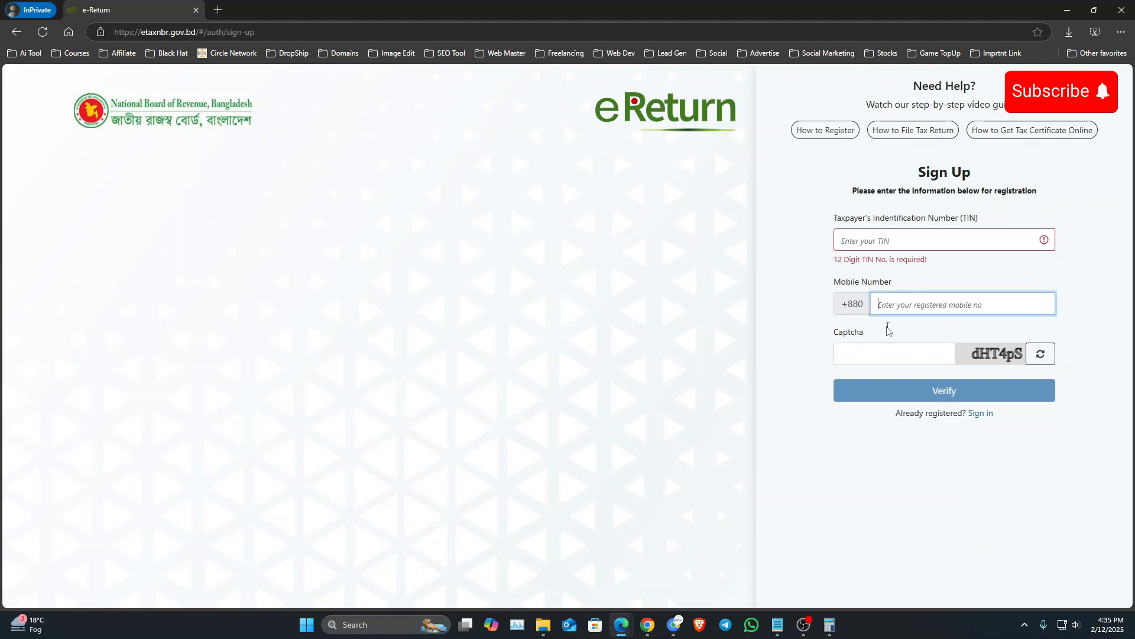
pyautogui.click(911, 354)
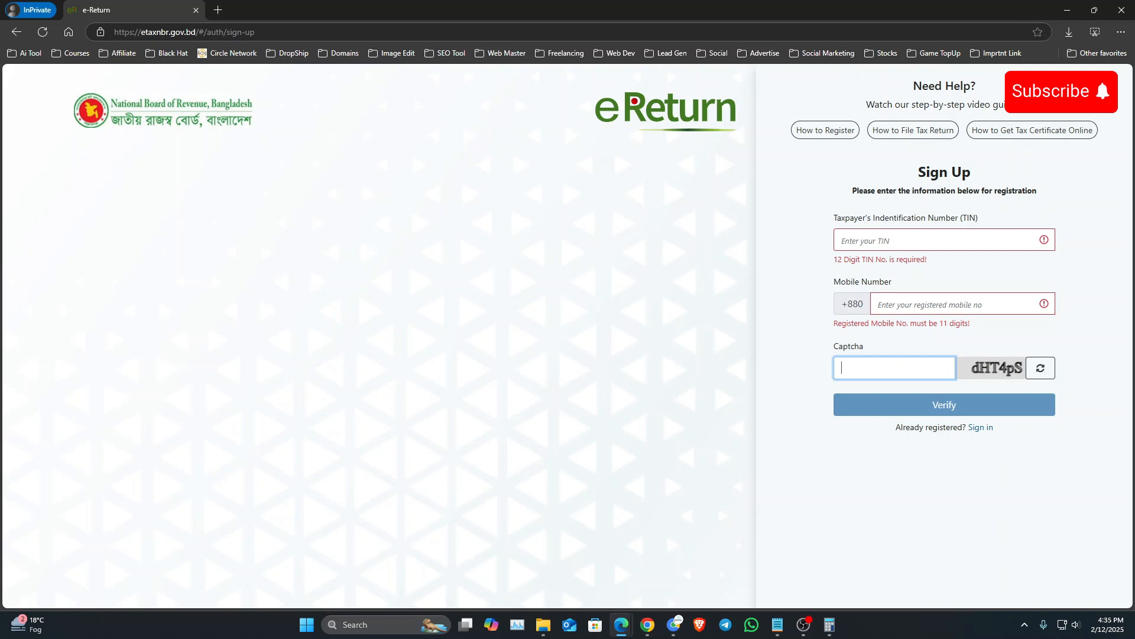
# - Return to the sign-in form, look over its TIN, password and captcha fields, and close the InPrivate window
pyautogui.click(979, 431)
pyautogui.click(980, 440)
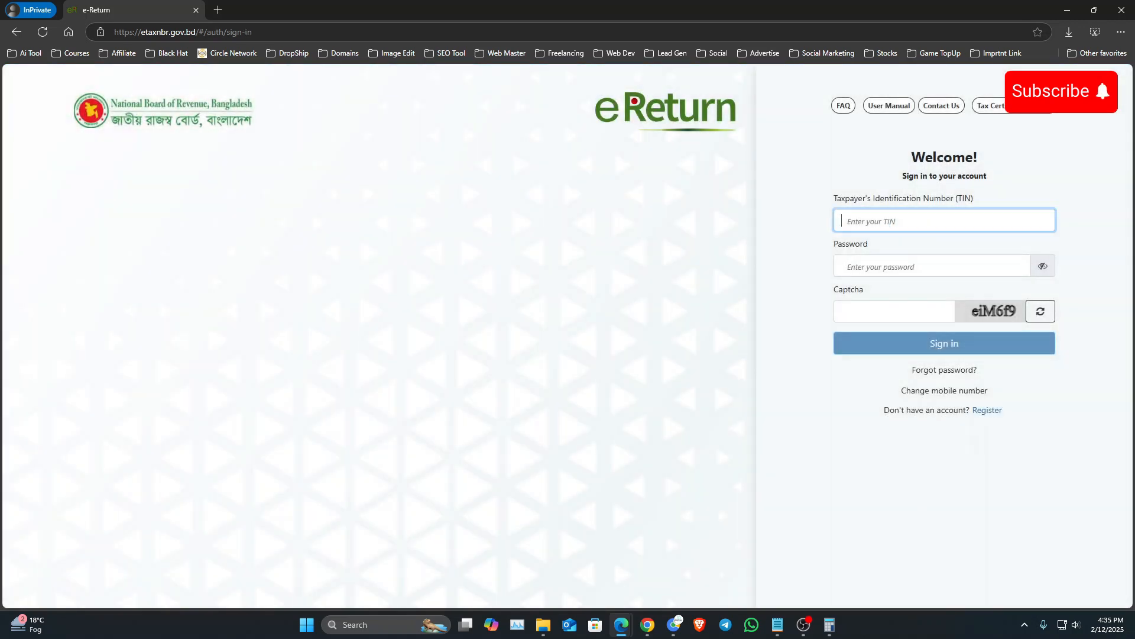
pyautogui.press('Tab')
pyautogui.press('Tab')
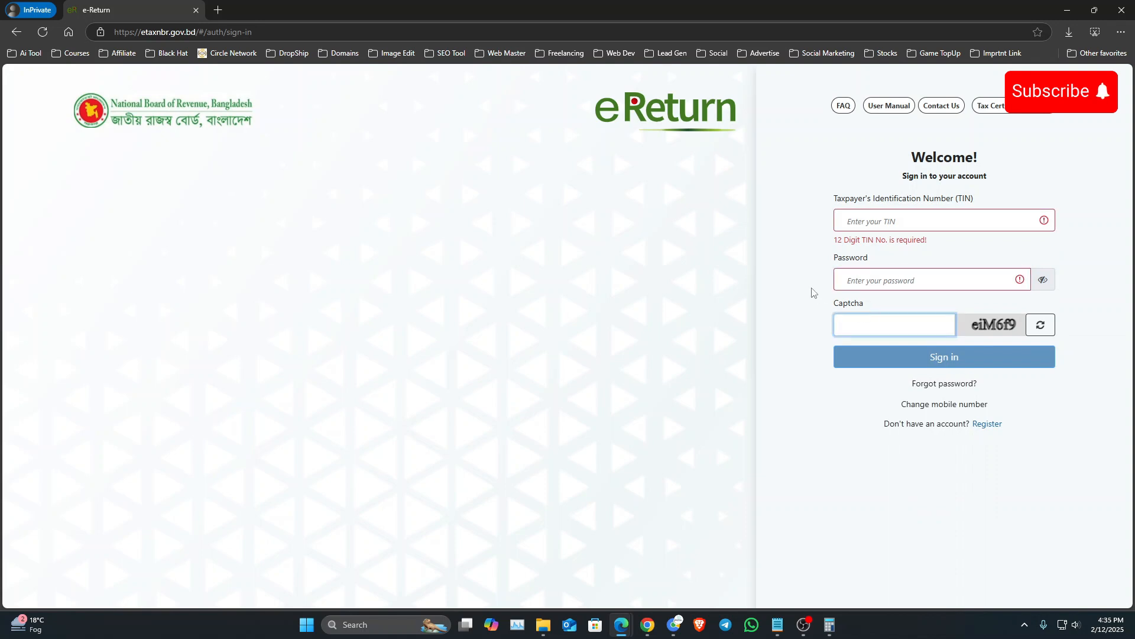
pyautogui.click(812, 289)
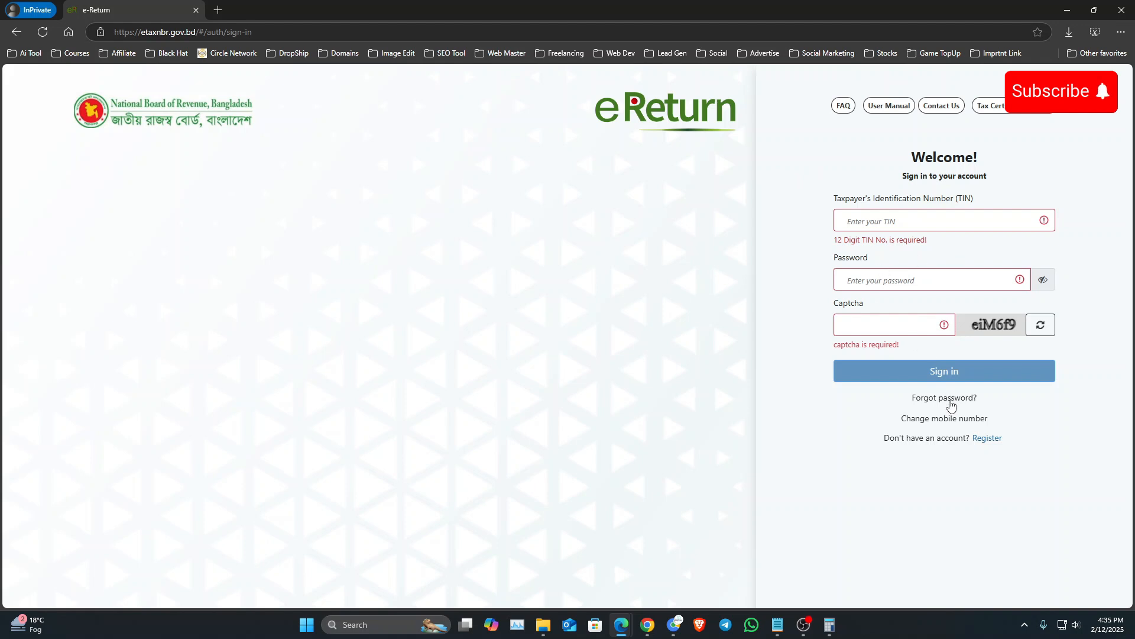
pyautogui.click(1119, 8)
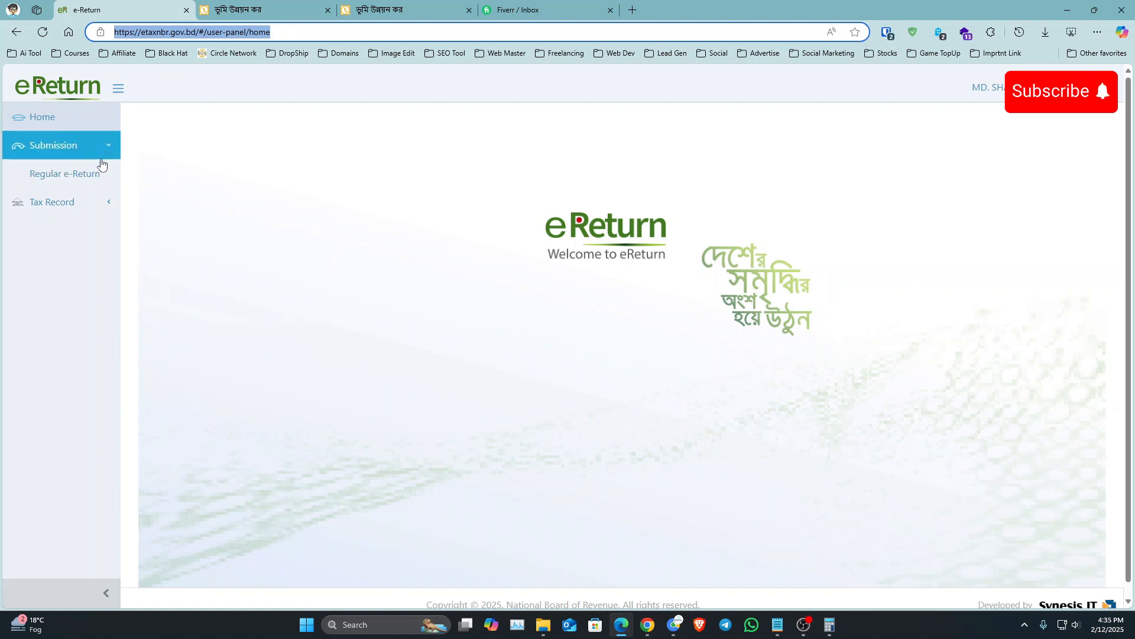
# - Open the Regular e-Return submission, review the assessment information and heads of income, and save to continue
pyautogui.click(84, 174)
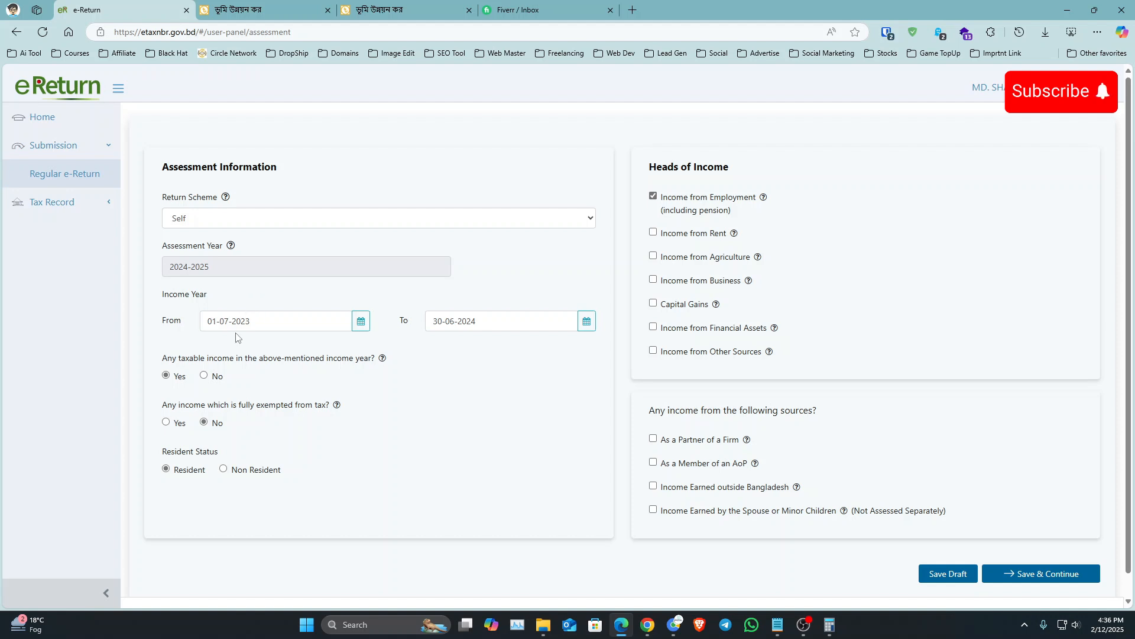
pyautogui.scroll(-1, 237, 339)
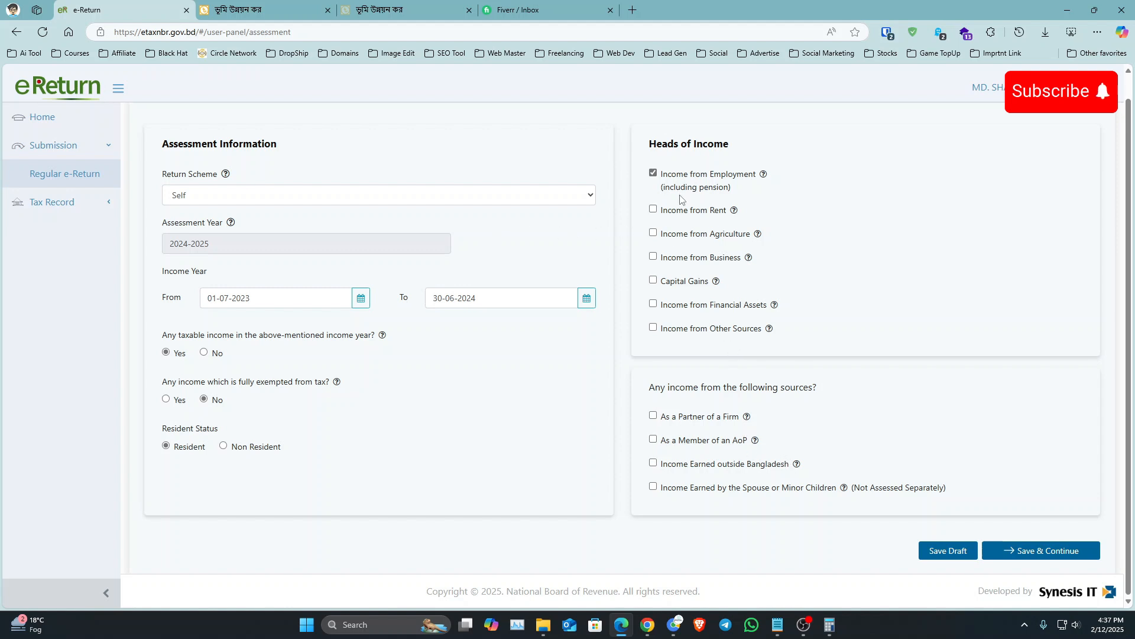
pyautogui.click(1008, 550)
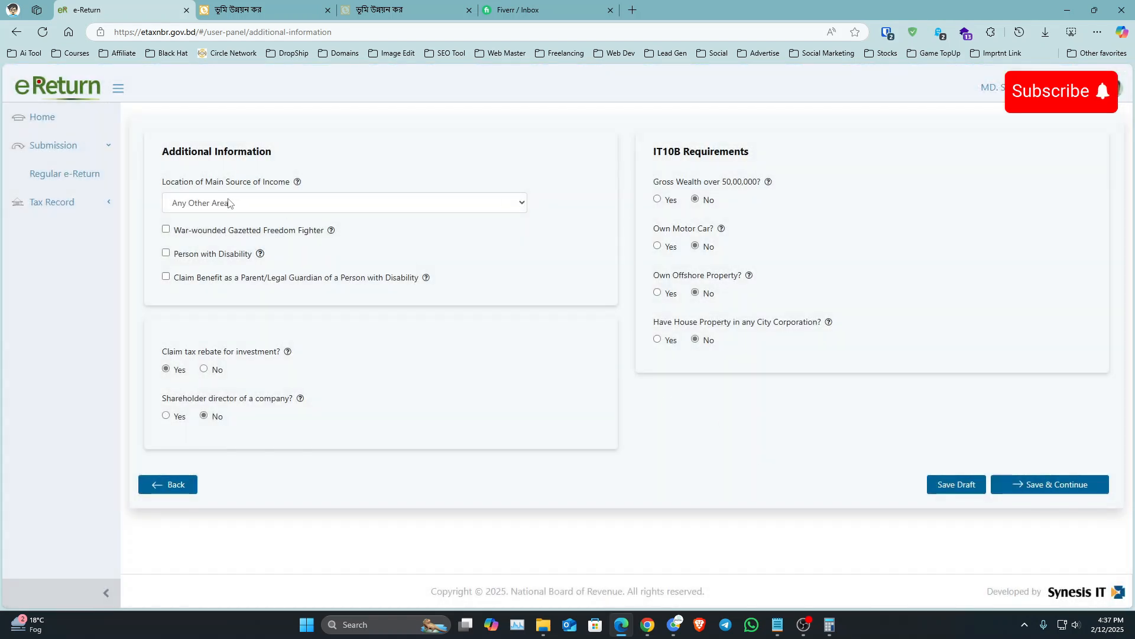
# - Set the location of the main source of income to Any Other Area and save the additional information to continue
pyautogui.click(274, 206)
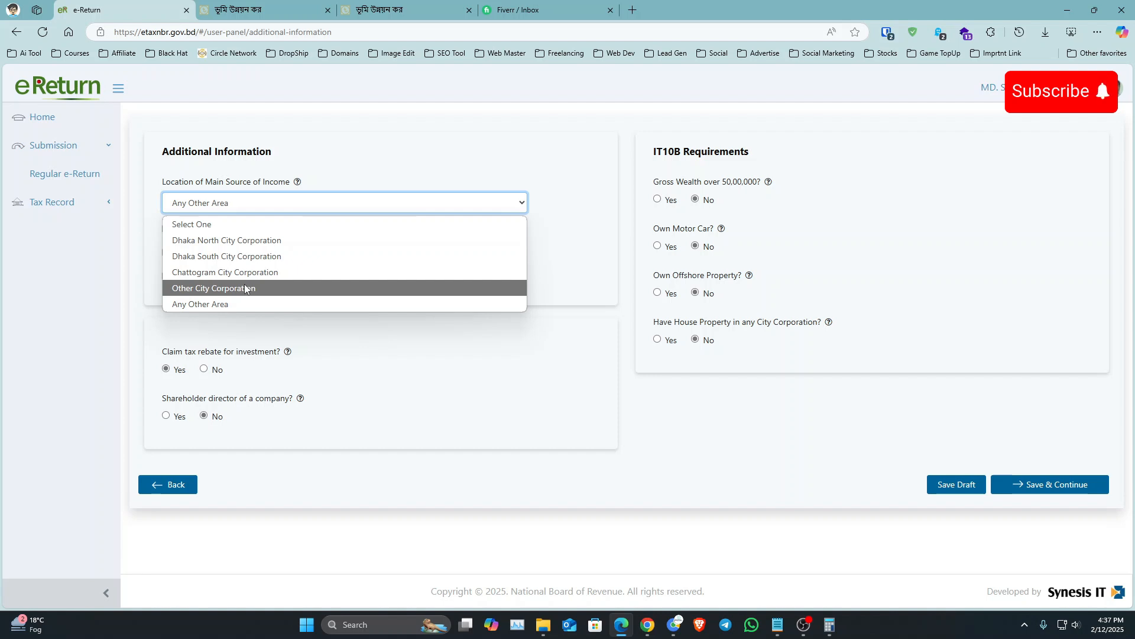
pyautogui.click(239, 304)
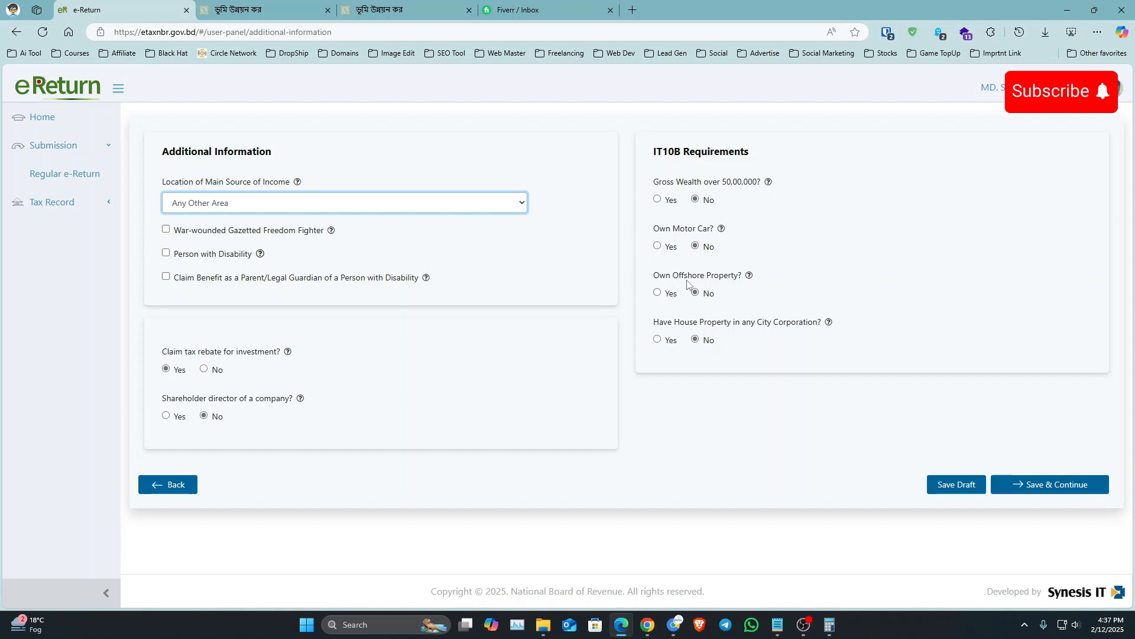
pyautogui.moveTo(750, 278)
pyautogui.click(1038, 488)
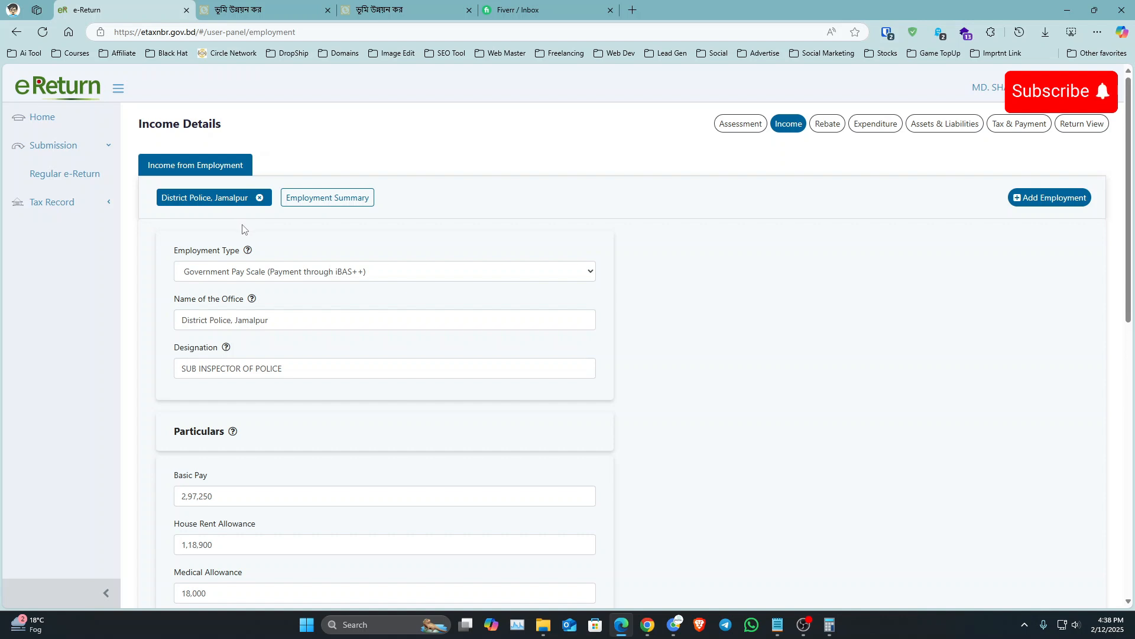
# - Review the employment type options and the pay and allowance particulars in the employment income details
pyautogui.click(271, 270)
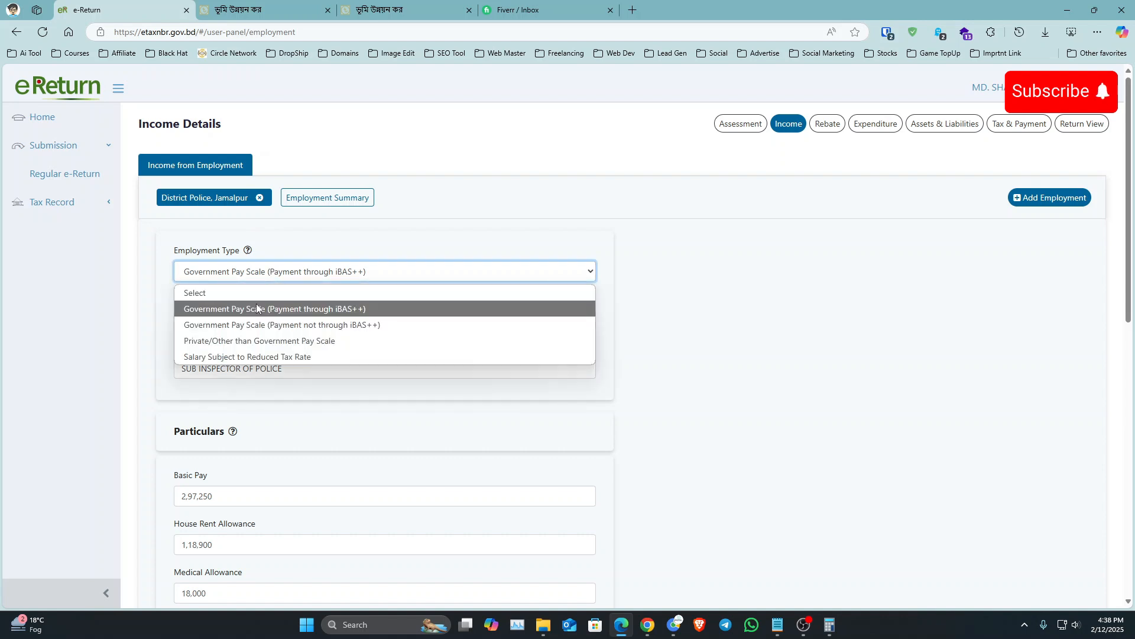
pyautogui.click(380, 247)
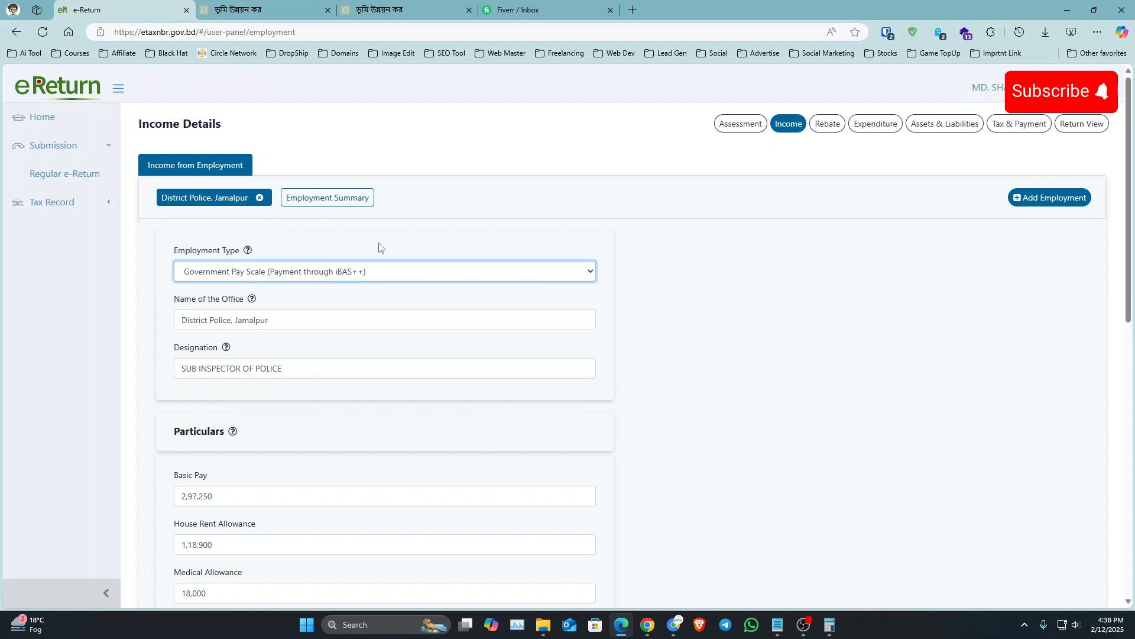
pyautogui.click(342, 271)
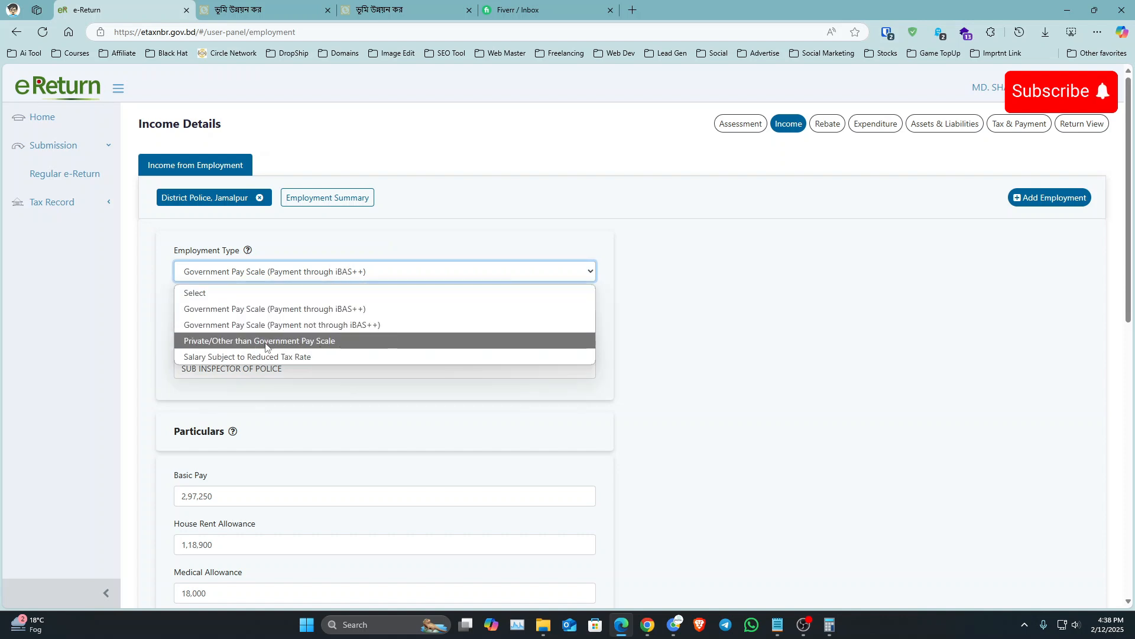
pyautogui.click(358, 248)
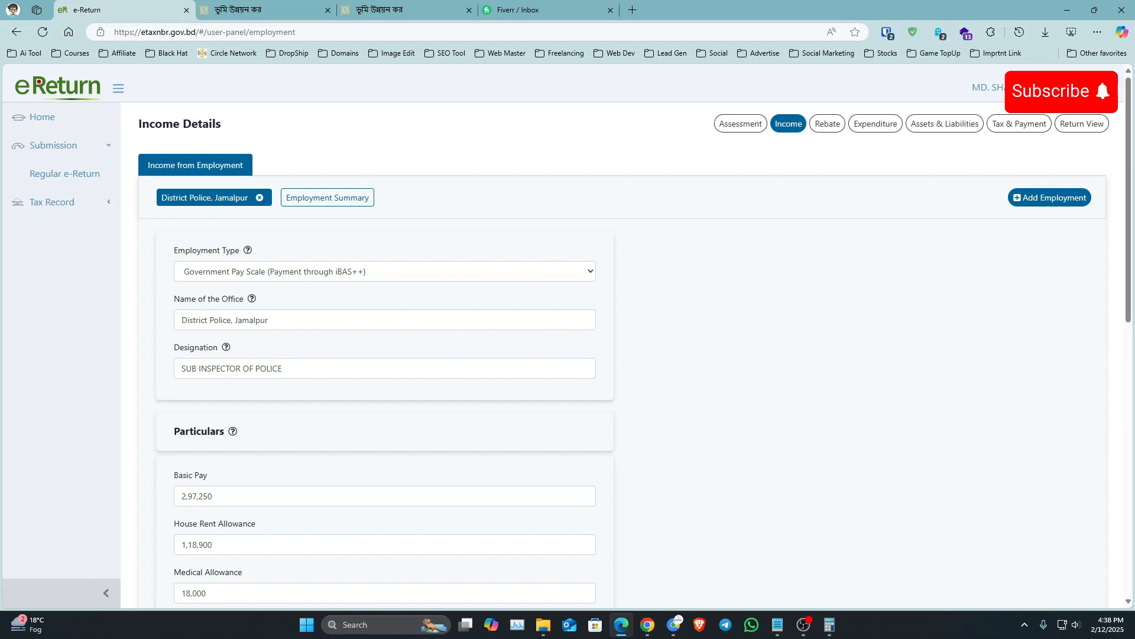
pyautogui.scroll(-5, 219, 365)
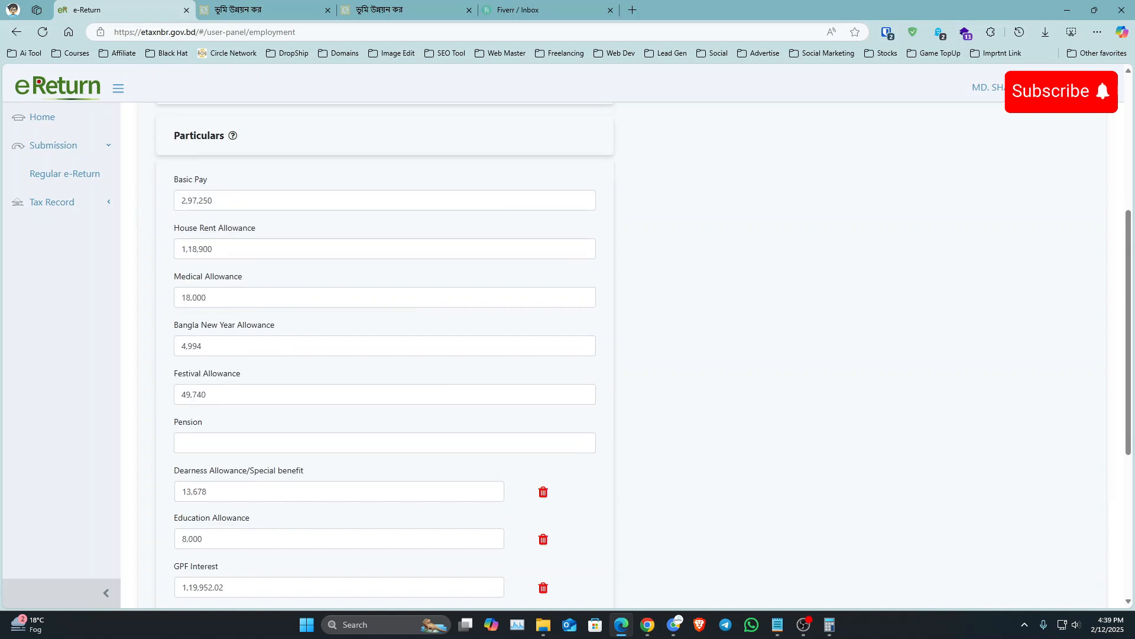
pyautogui.scroll(-1, 385, 355)
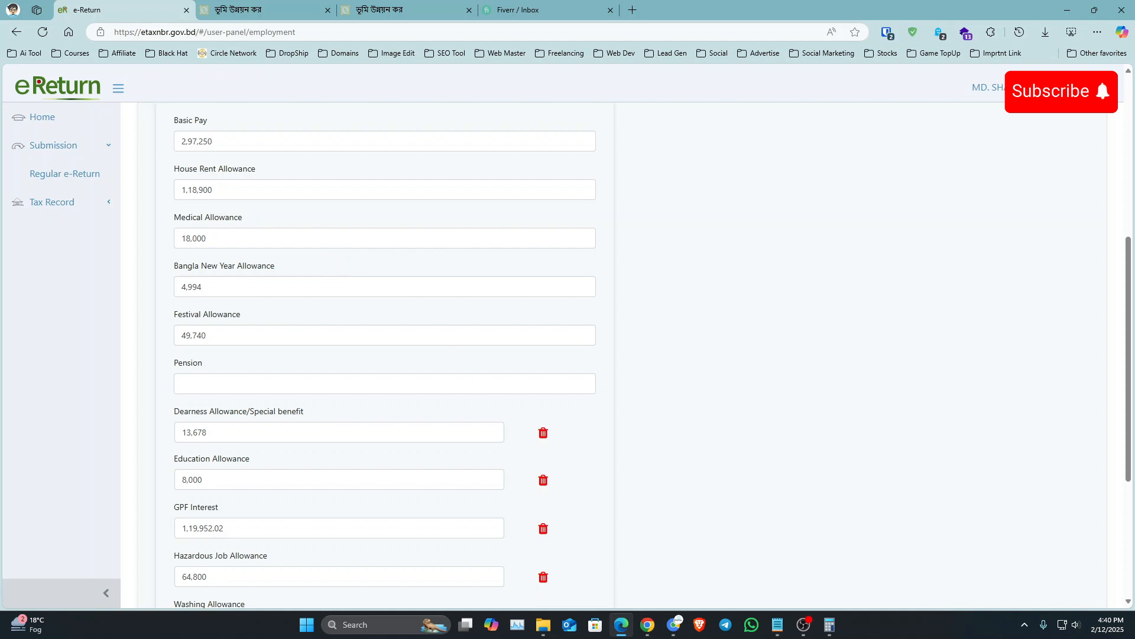
# - Switch to iBAS++ in Cent Browser and open the Reports for Employee page
pyautogui.moveTo(674, 625)
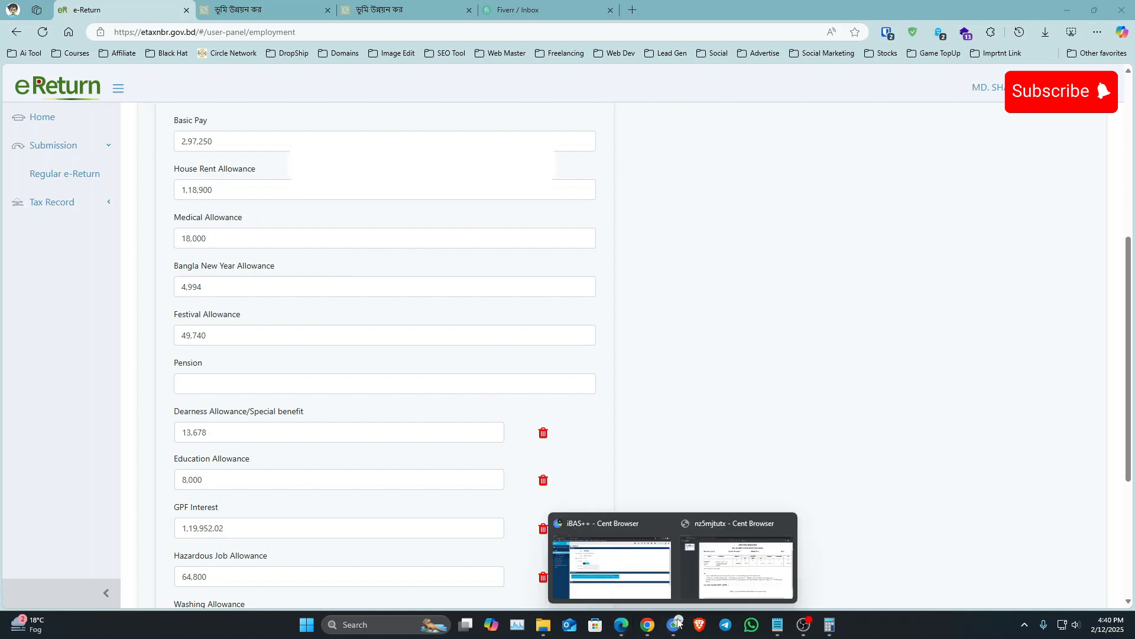
pyautogui.click(628, 574)
pyautogui.click(49, 308)
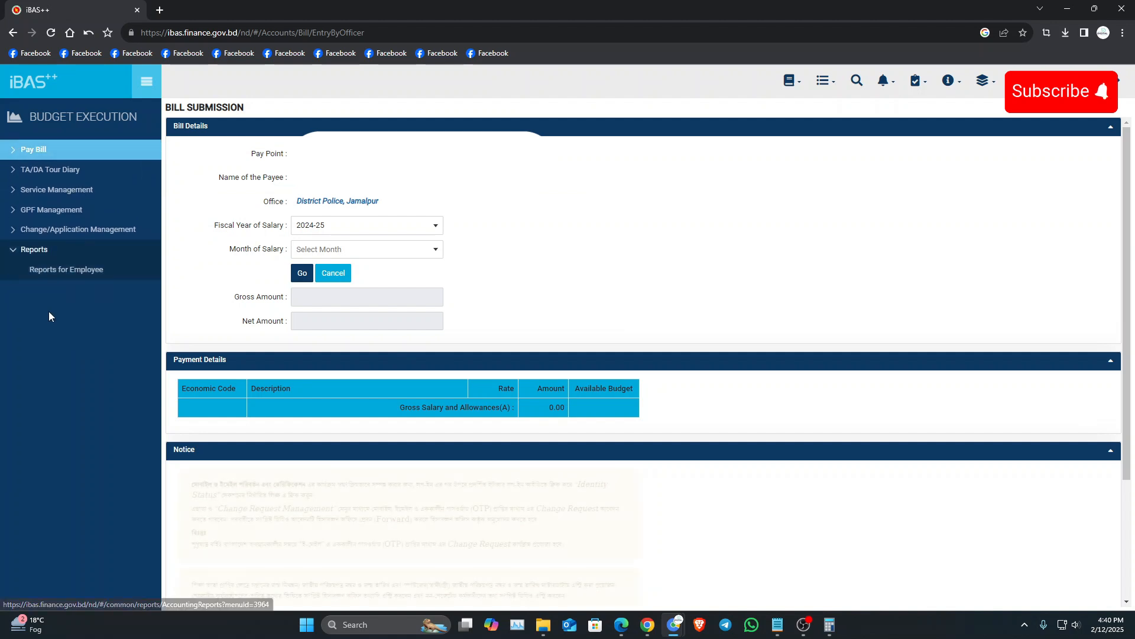
pyautogui.click(65, 274)
# - Select the My Yearly Salary Statement report and set its fiscal year to 2023-24
pyautogui.click(333, 153)
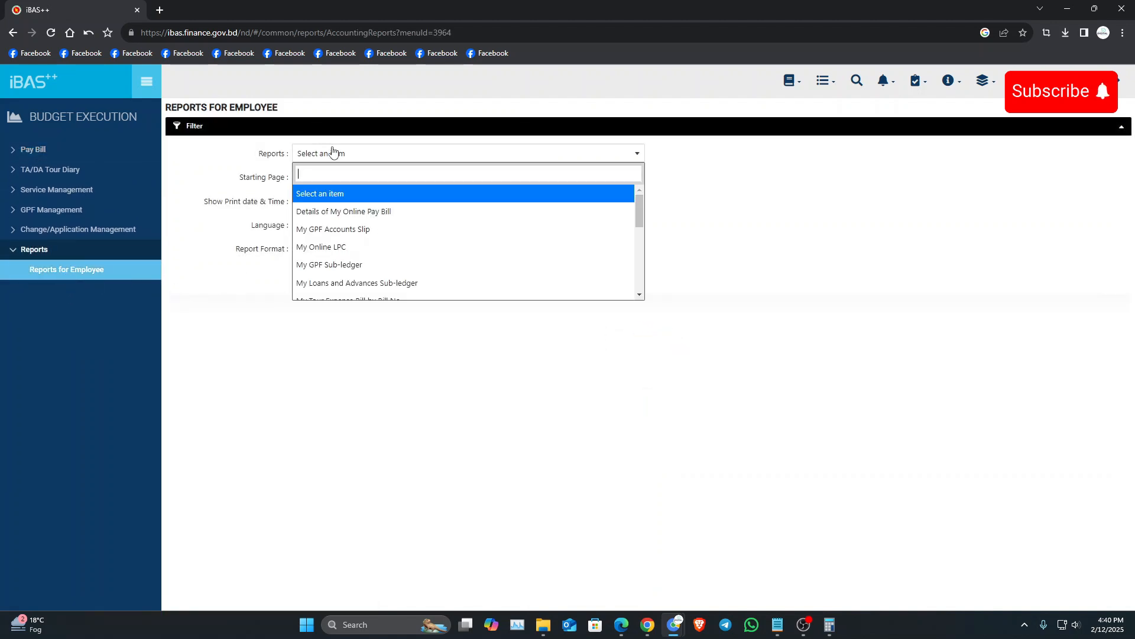
pyautogui.scroll(-2, 379, 280)
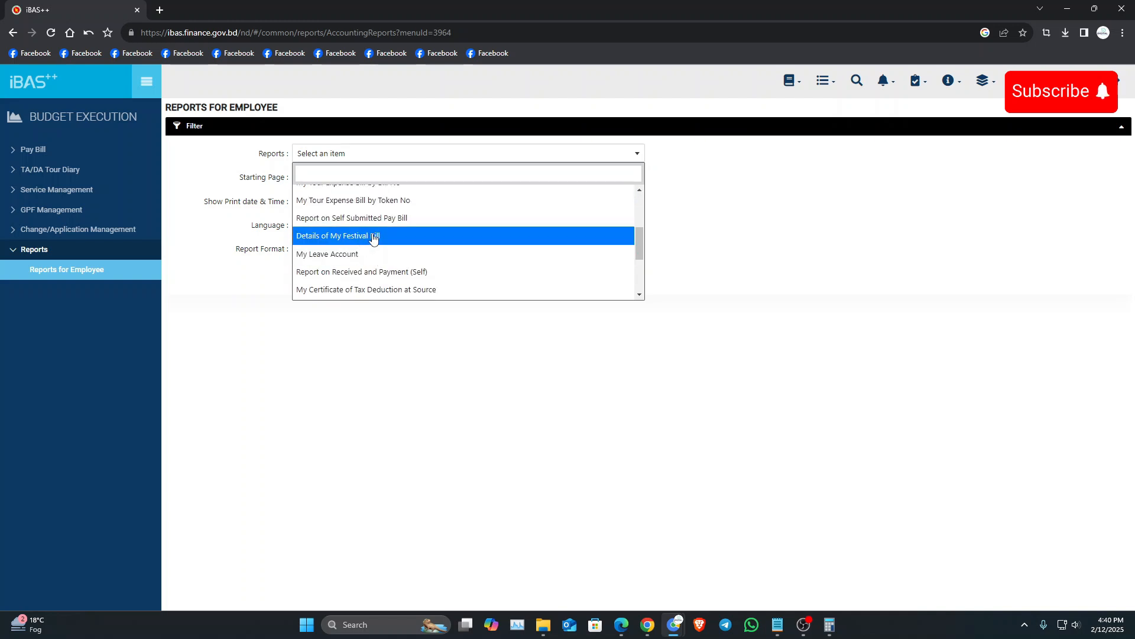
pyautogui.scroll(-2, 367, 244)
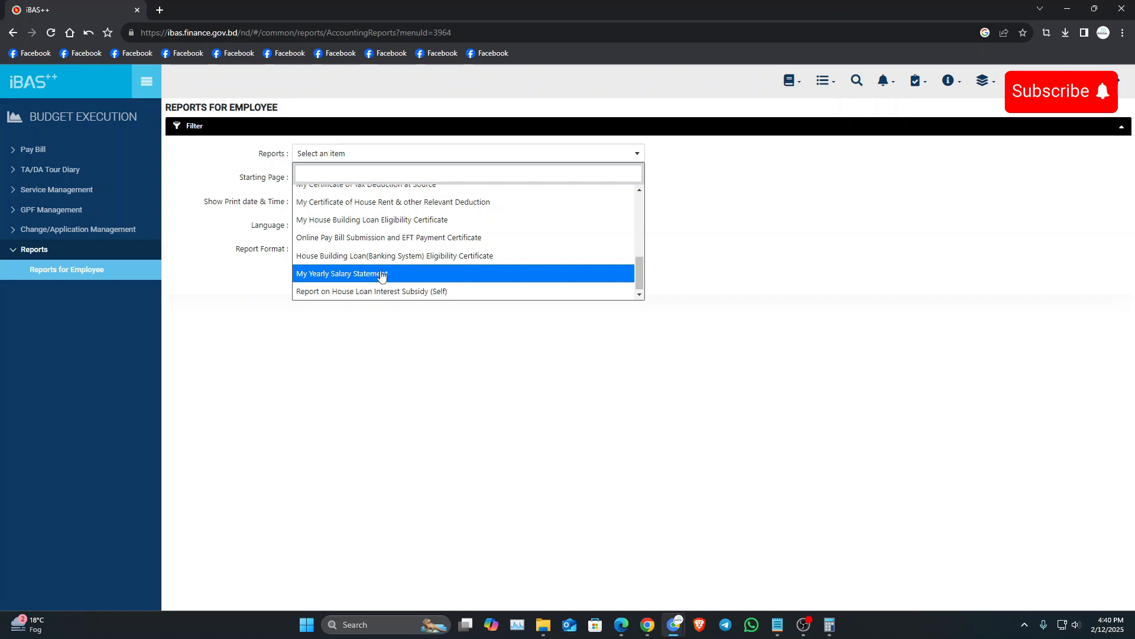
pyautogui.click(392, 274)
pyautogui.click(358, 184)
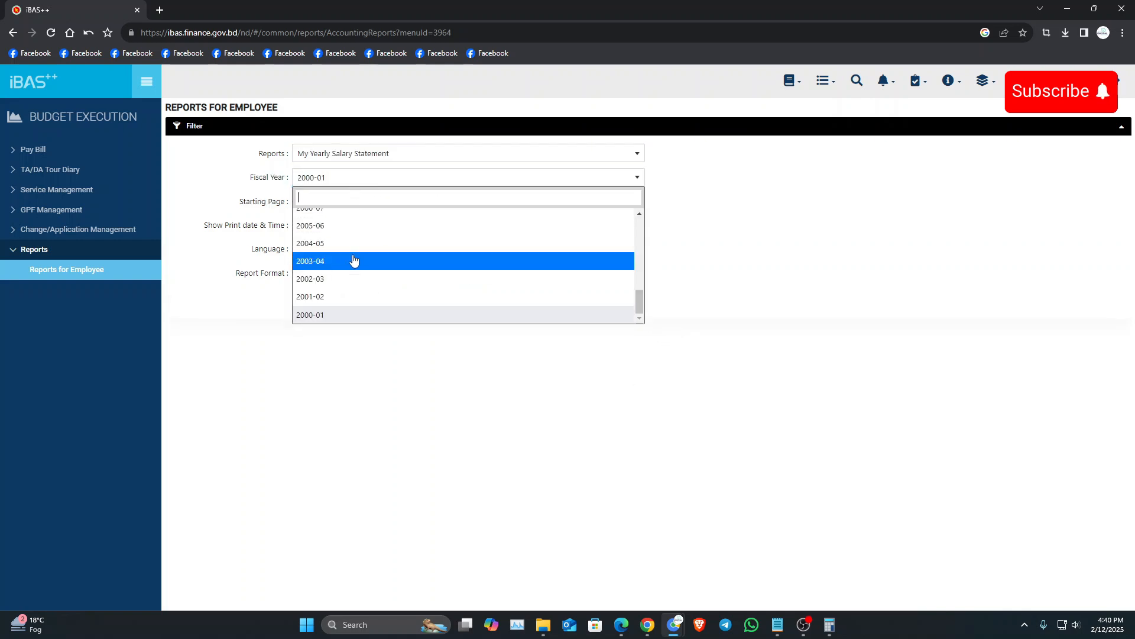
pyautogui.scroll(8, 354, 261)
pyautogui.click(352, 260)
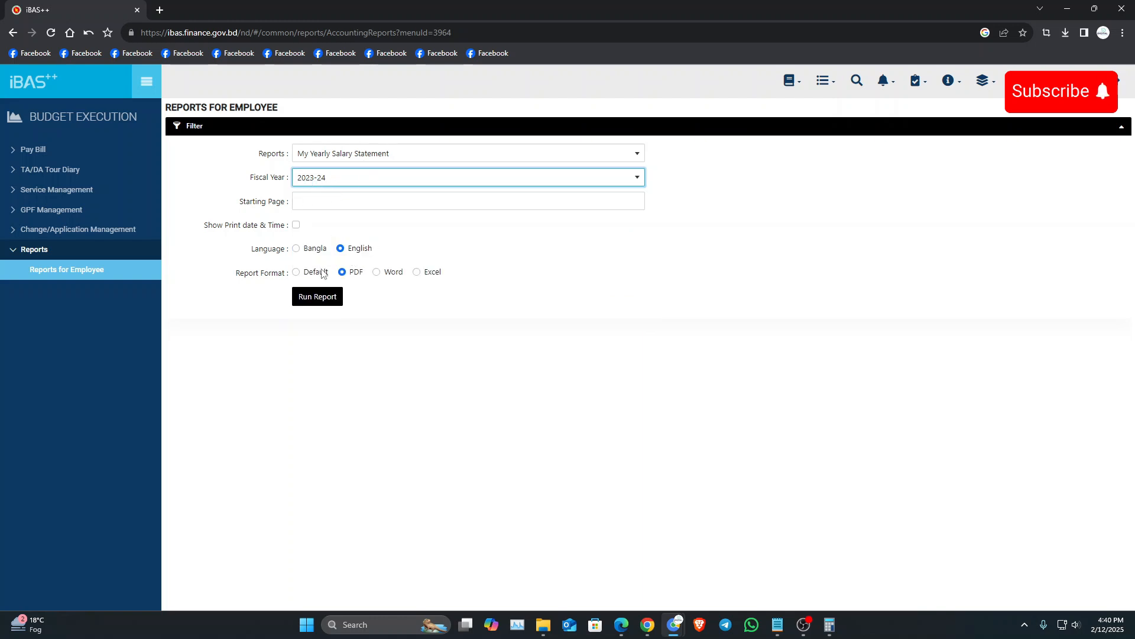
# - Run the yearly salary statement report and widen the window it opens in
pyautogui.click(303, 249)
pyautogui.click(332, 297)
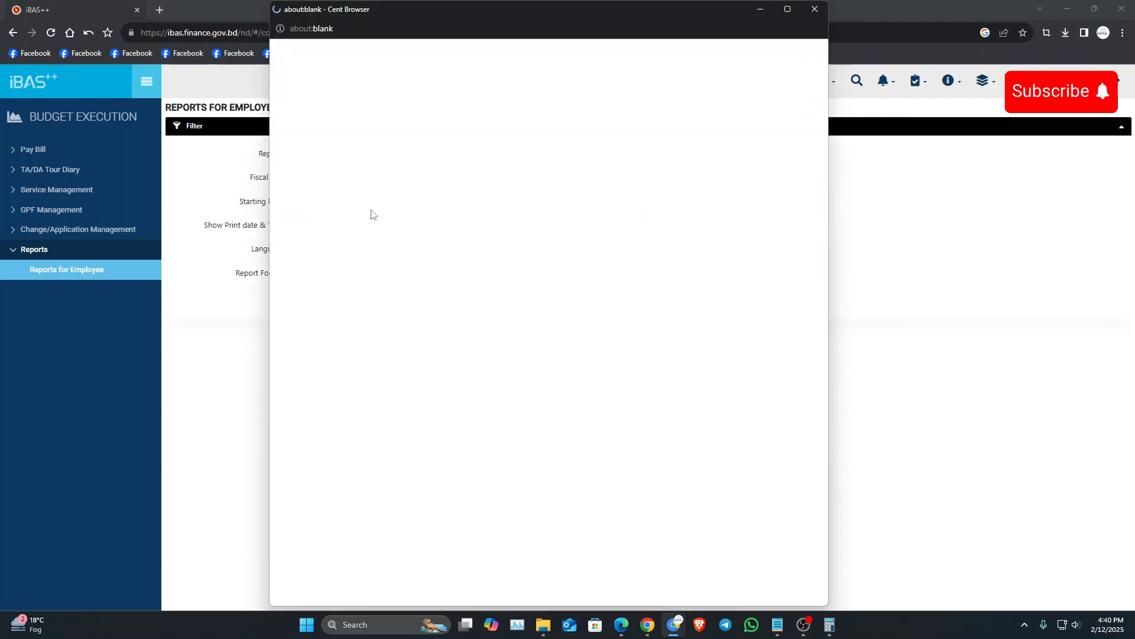
pyautogui.moveTo(270, 201); pyautogui.dragTo(115, 193)
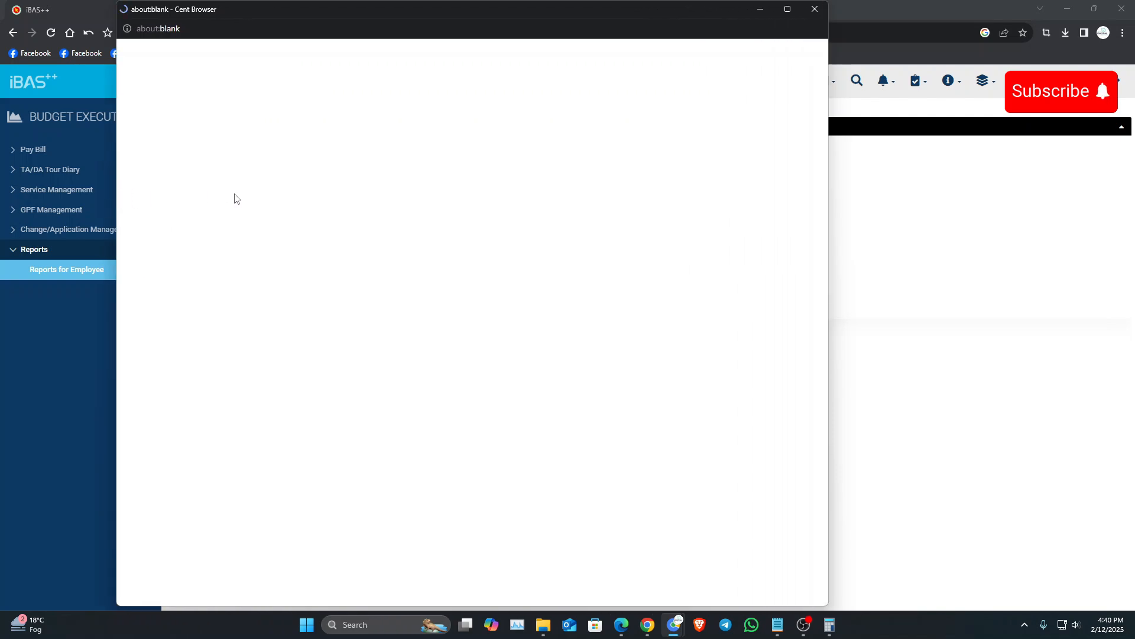
pyautogui.moveTo(828, 138); pyautogui.dragTo(949, 139)
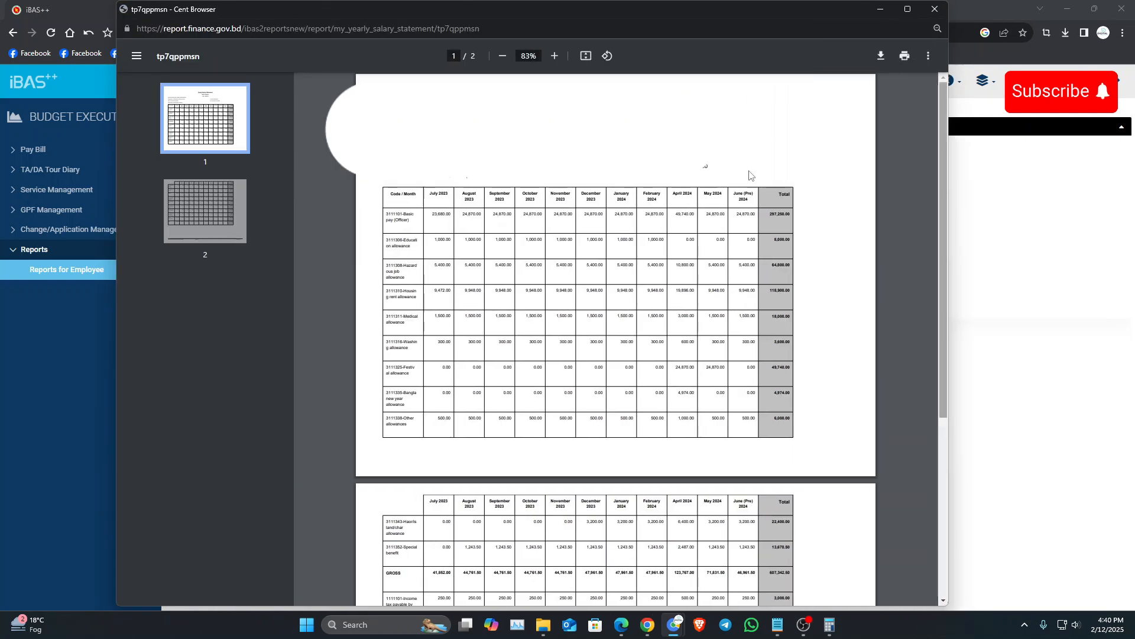
# - Examine the monthly pay, allowance and deduction rows with their totals in the yearly salary statement
pyautogui.scroll(-6, 683, 235)
pyautogui.scroll(4, 662, 236)
pyautogui.scroll(-3, 654, 236)
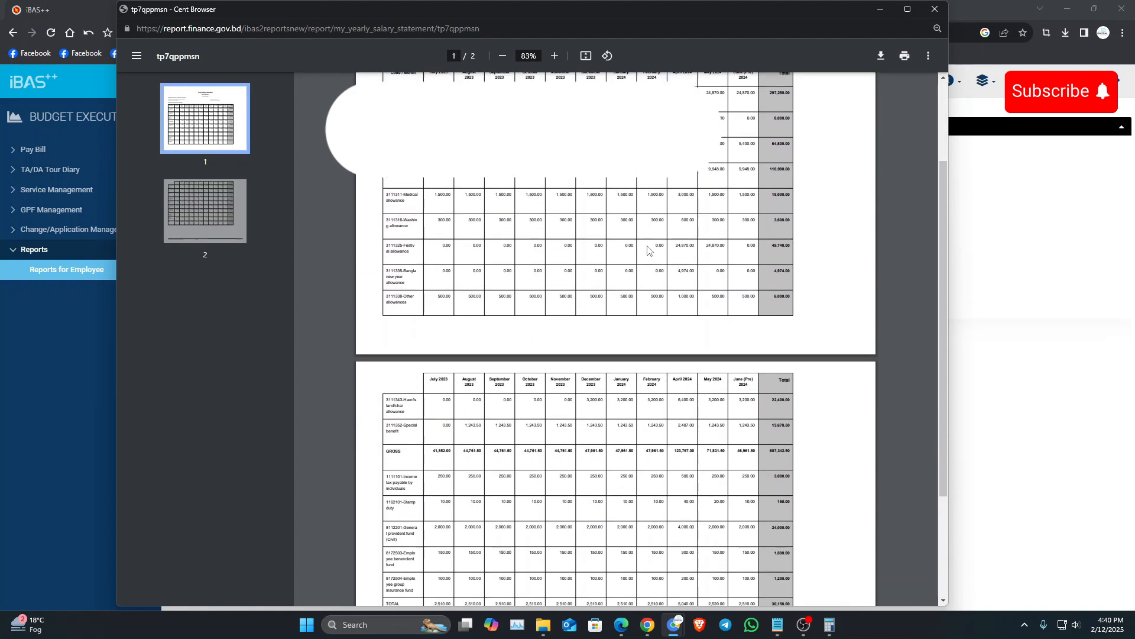
pyautogui.scroll(3, 615, 337)
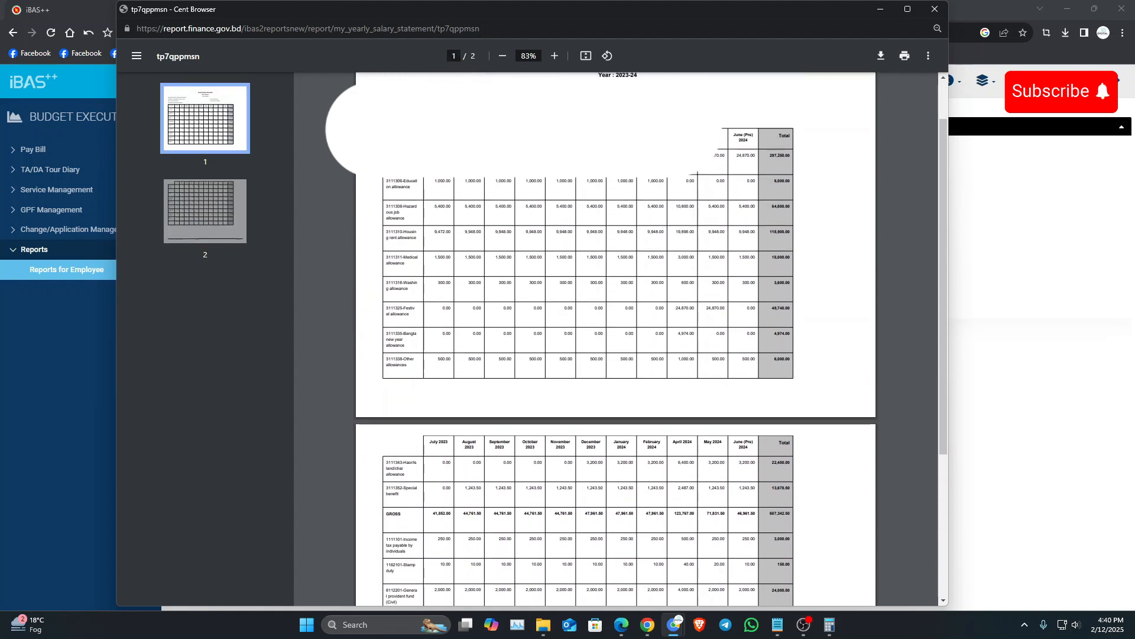
# - Read the salary statement's yearly totals against their pay codes, from basic pay through the allowances to the gross row
pyautogui.scroll(1, 726, 258)
pyautogui.scroll(-2, 725, 258)
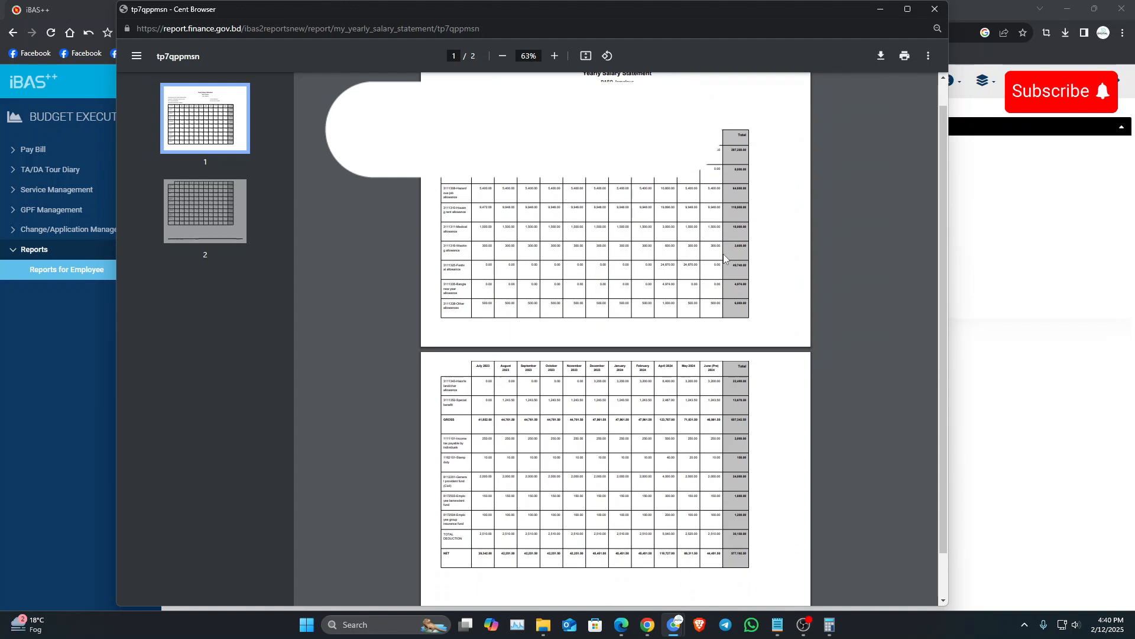
pyautogui.scroll(4, 725, 259)
pyautogui.moveTo(680, 165); pyautogui.dragTo(688, 202)
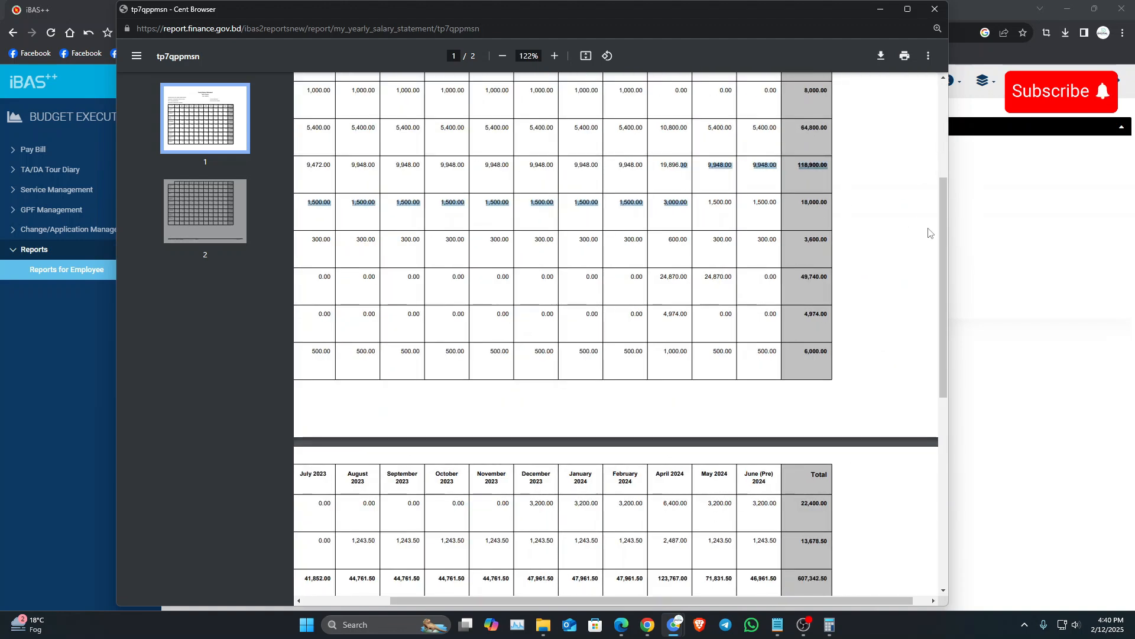
pyautogui.moveTo(943, 224); pyautogui.dragTo(944, 197)
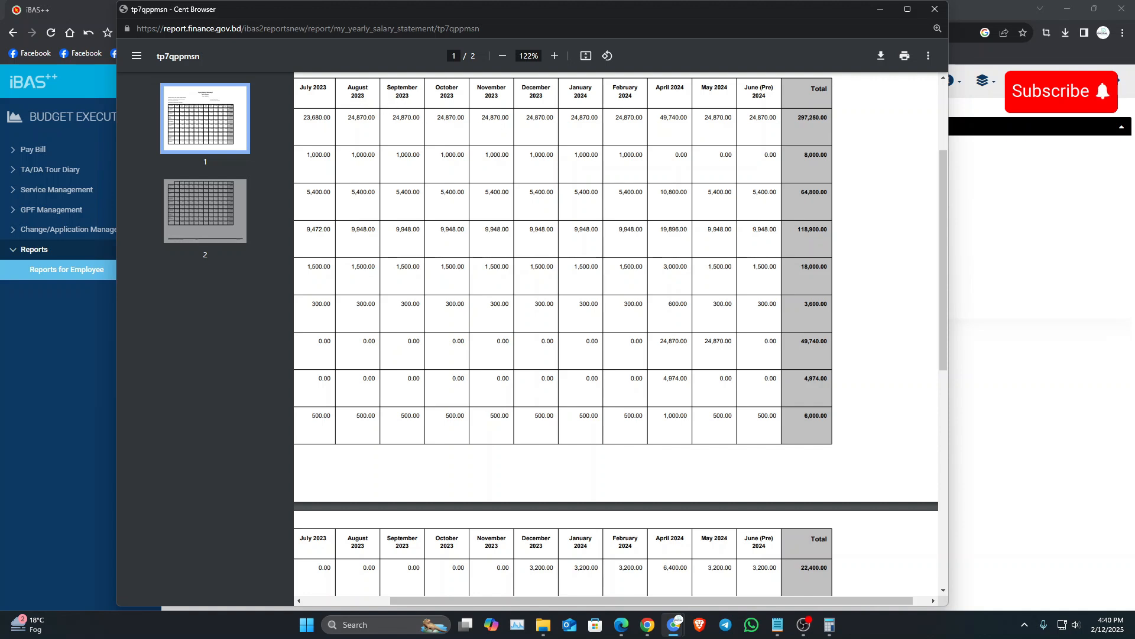
pyautogui.moveTo(705, 605); pyautogui.dragTo(638, 604)
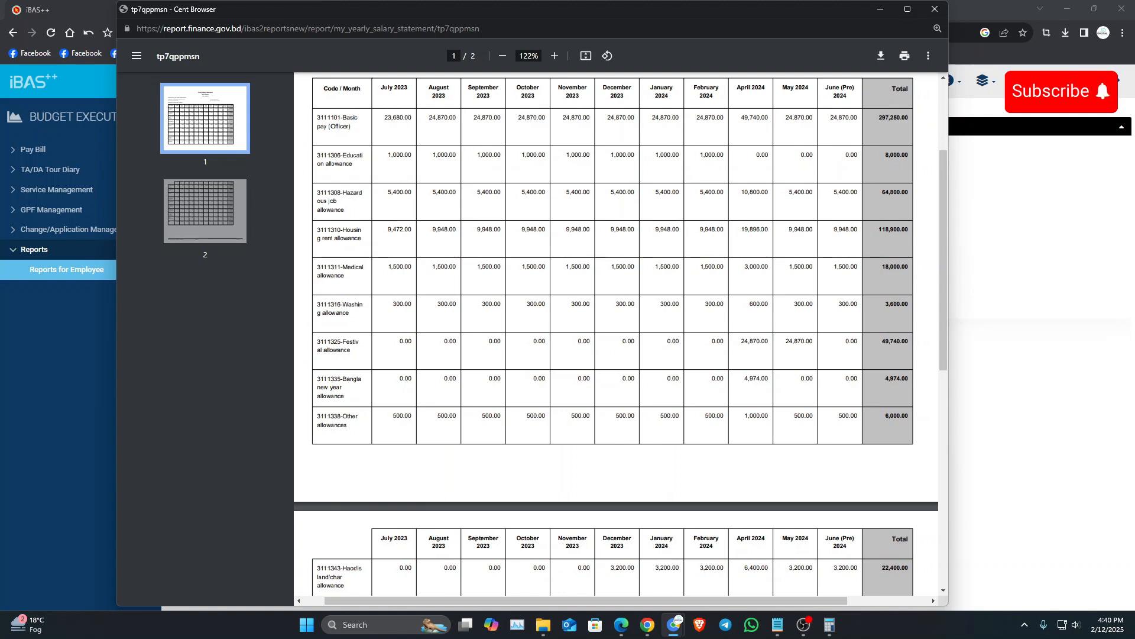
pyautogui.moveTo(879, 118); pyautogui.dragTo(909, 117)
pyautogui.scroll(-4, 616, 334)
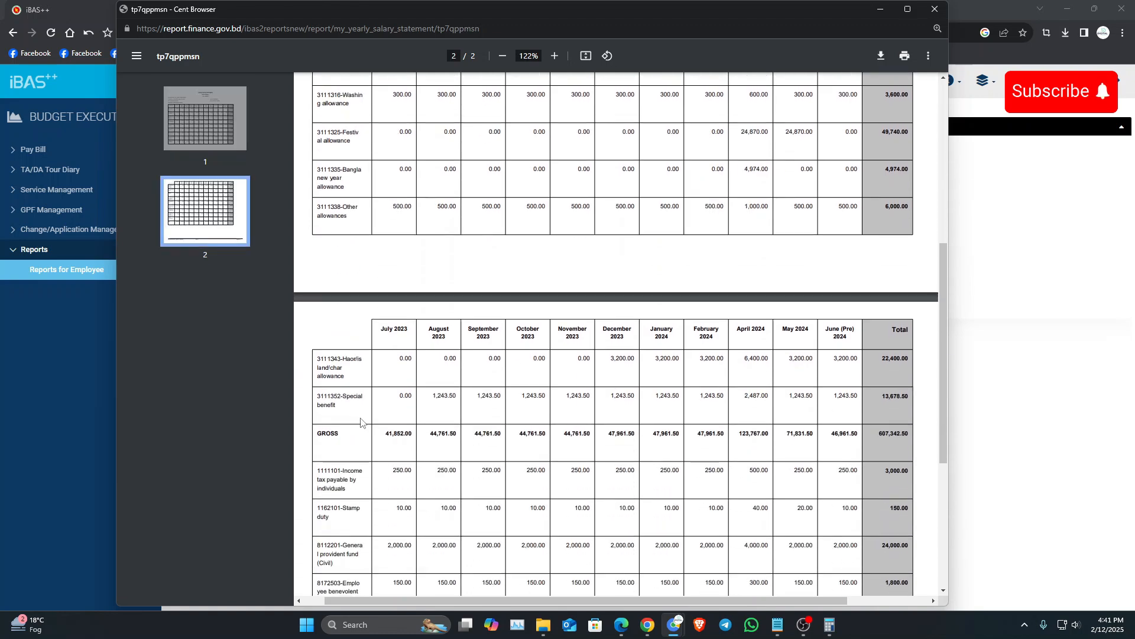
# - Switch to the e-Return employment page in Edge and check its salary particulars against the yearly statement totals
pyautogui.click(886, 12)
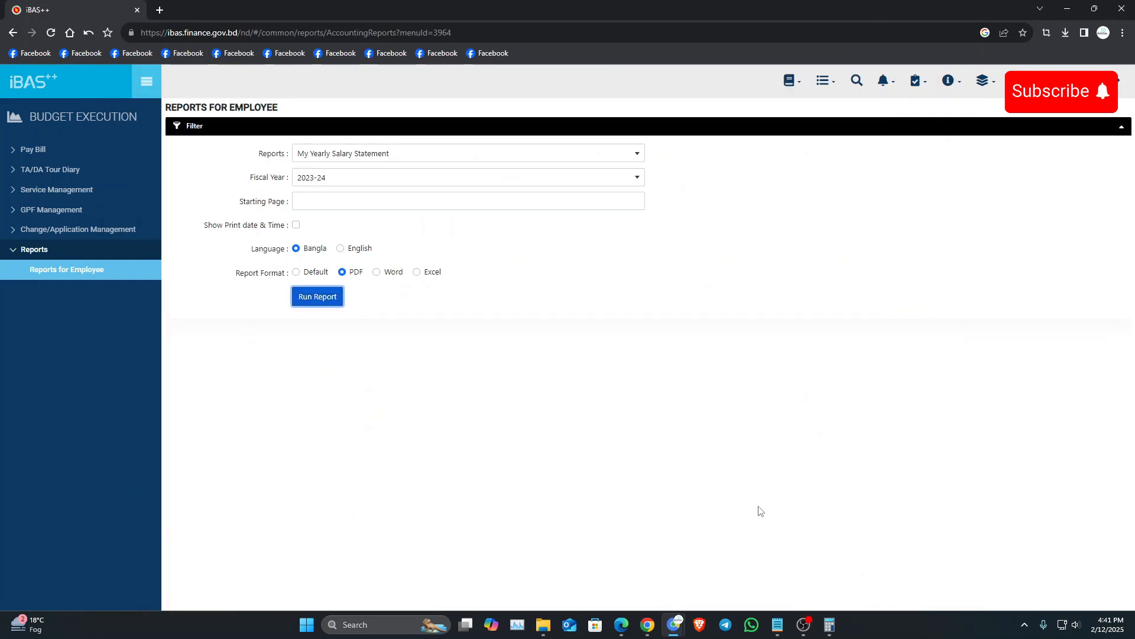
pyautogui.click(621, 624)
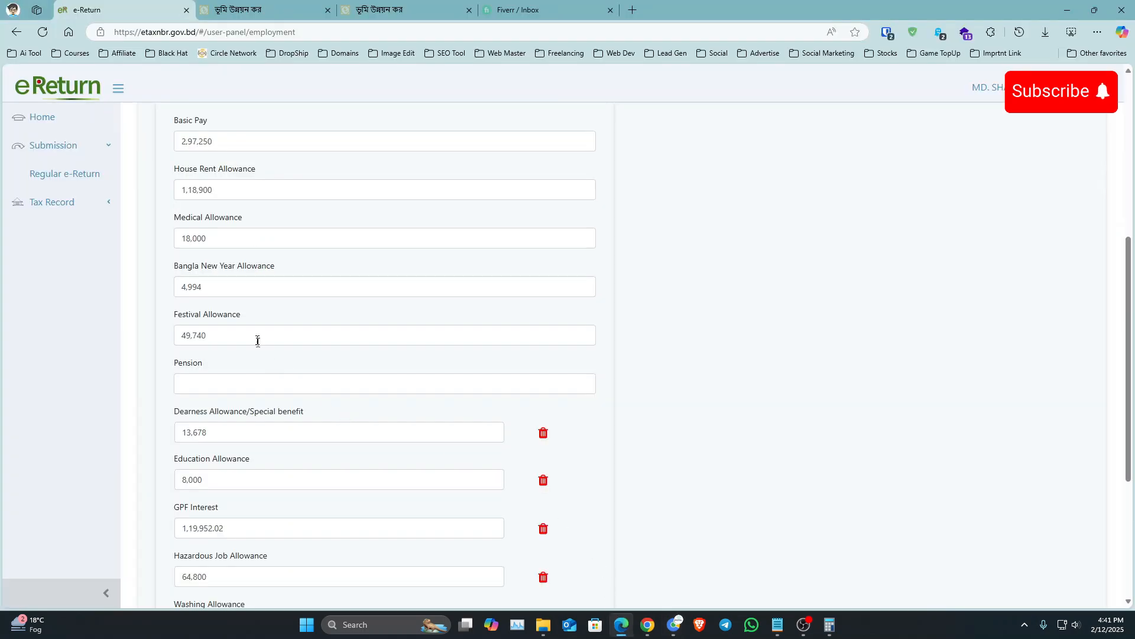
pyautogui.scroll(2, 256, 337)
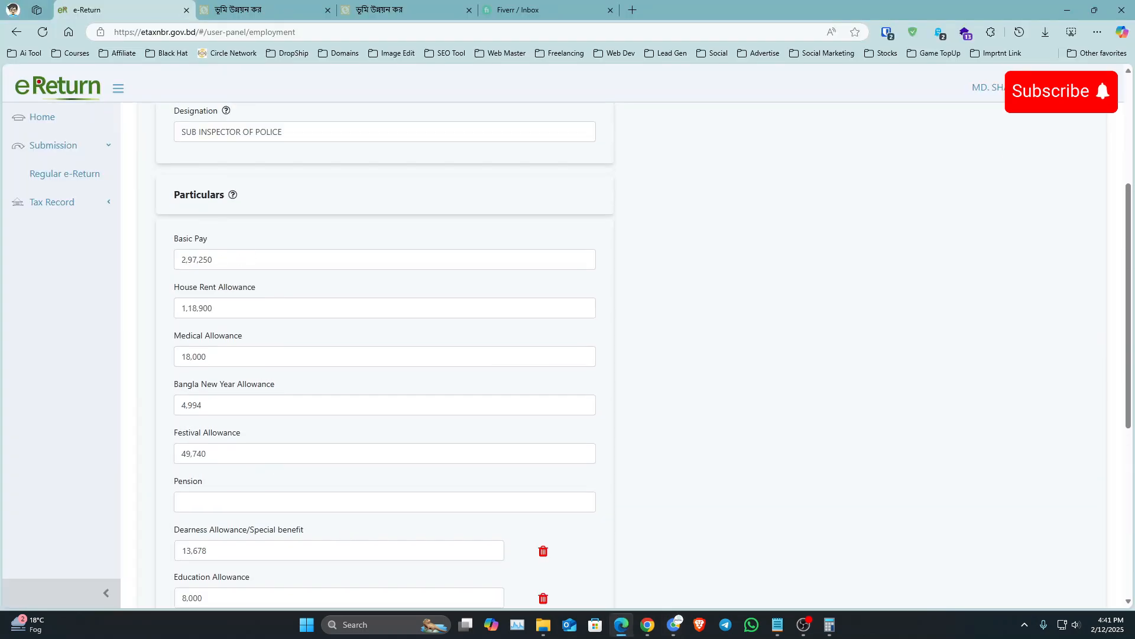
pyautogui.scroll(-1, 255, 299)
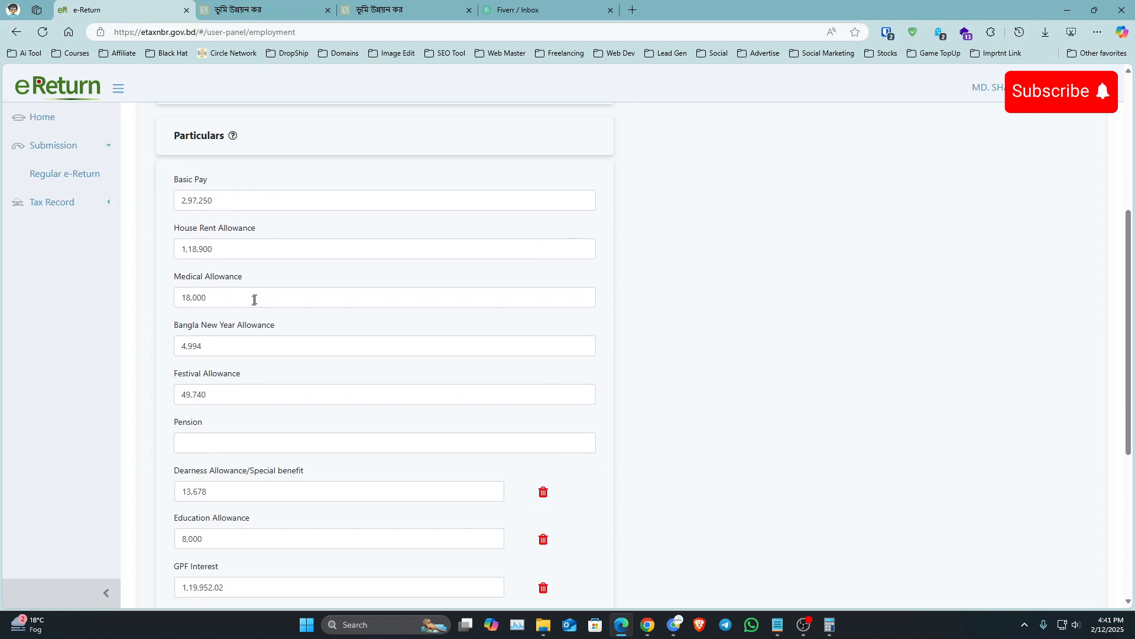
pyautogui.scroll(-2, 212, 338)
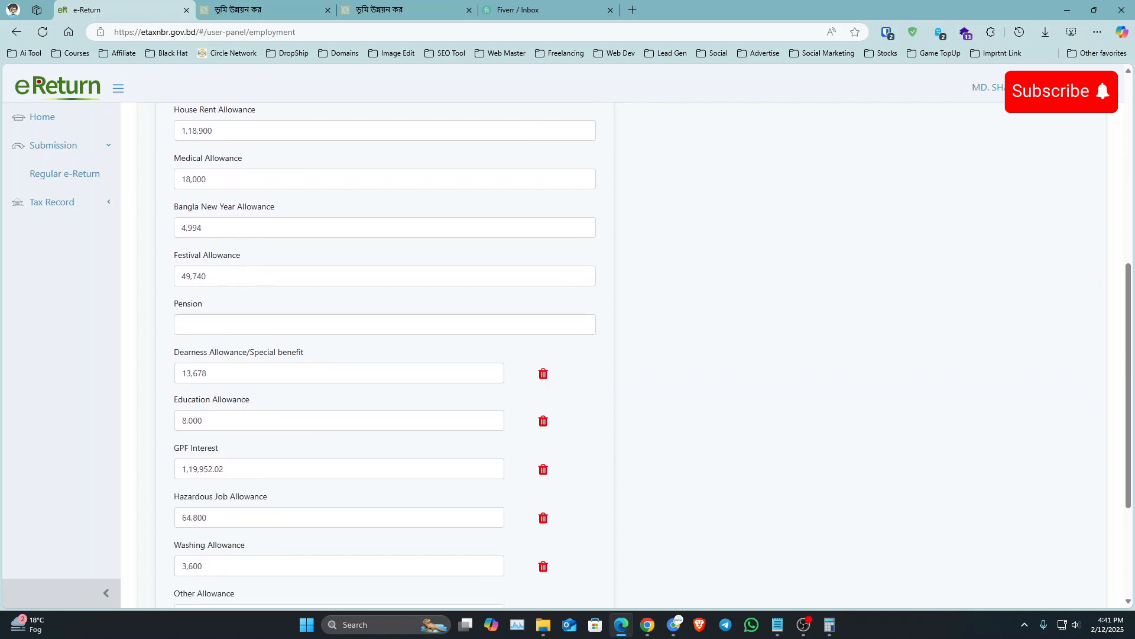
pyautogui.scroll(-2, 146, 326)
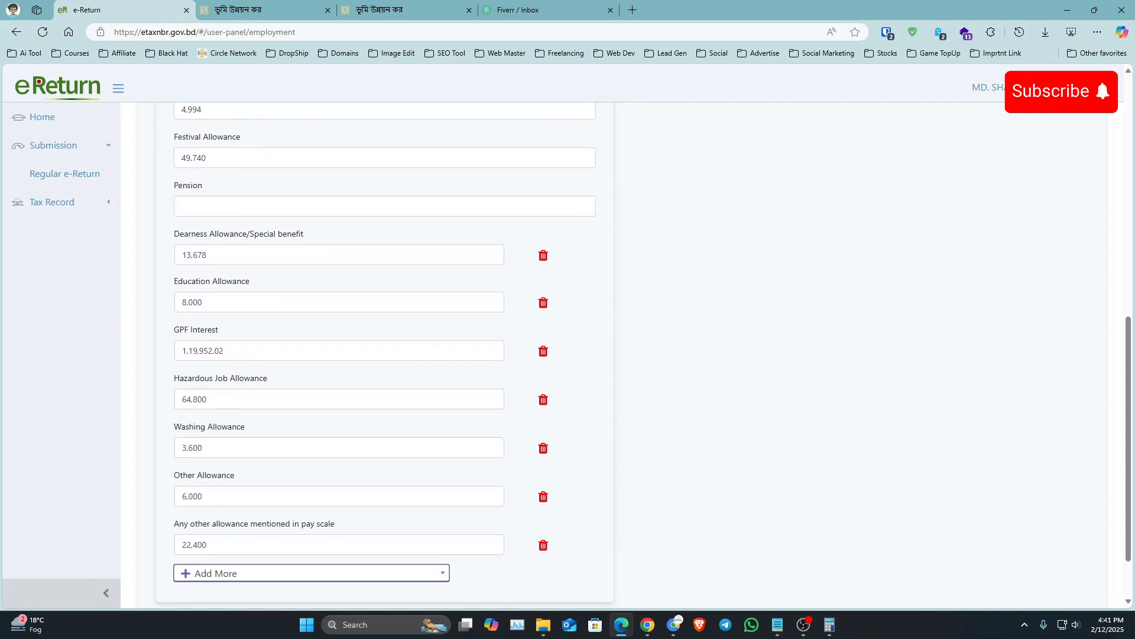
pyautogui.scroll(-1, 270, 283)
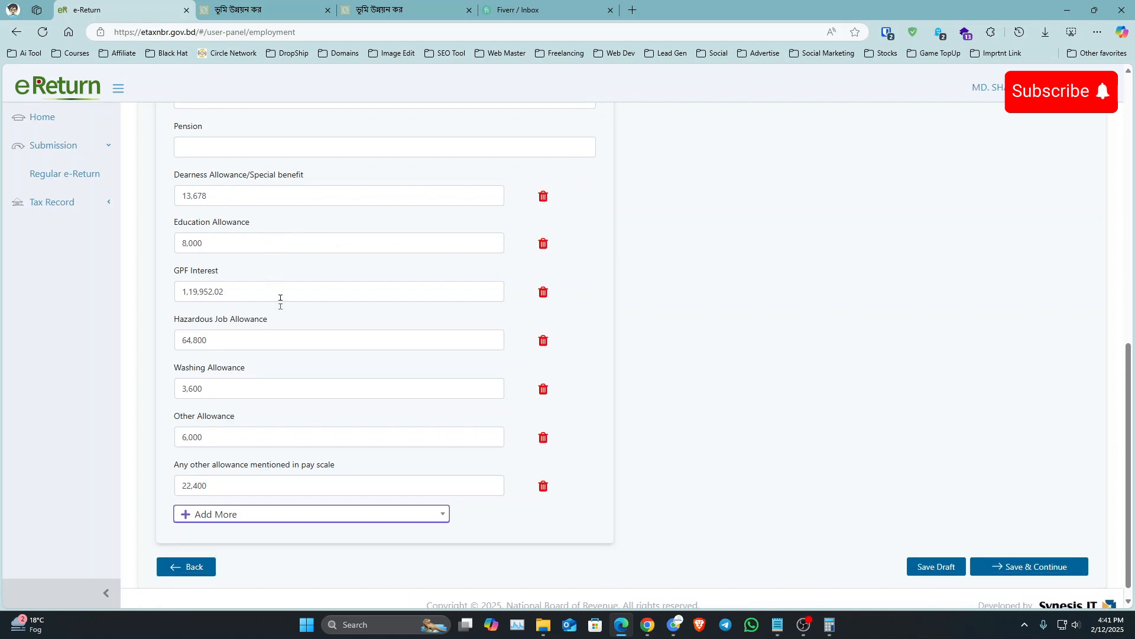
# - View the allowance types that can be added under Particulars and recheck the entered amounts
pyautogui.click(248, 514)
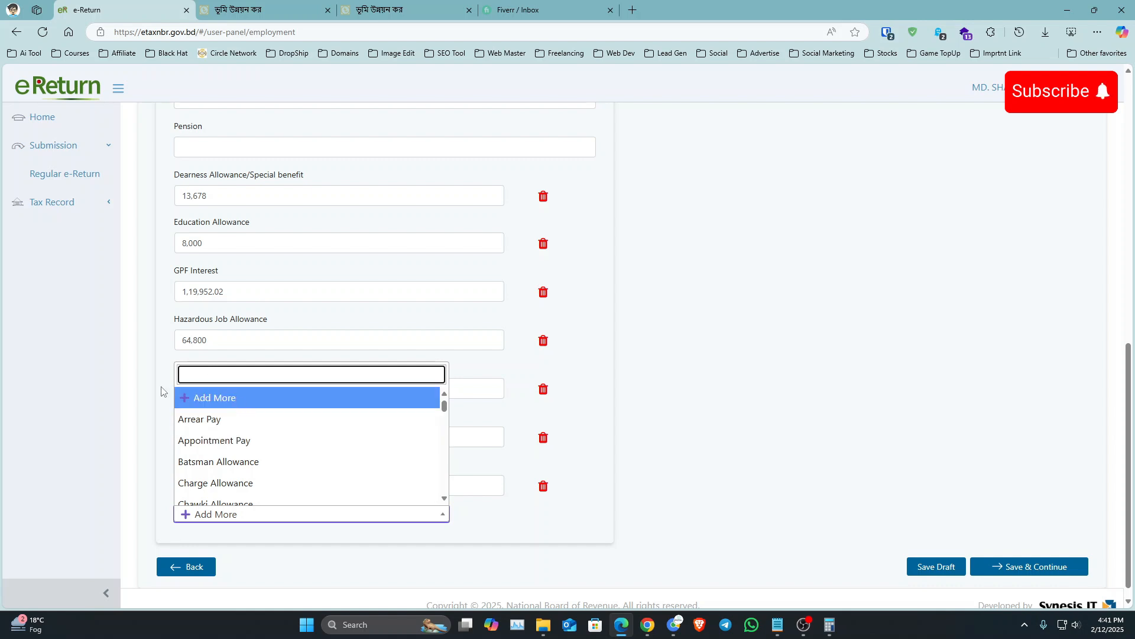
pyautogui.click(149, 359)
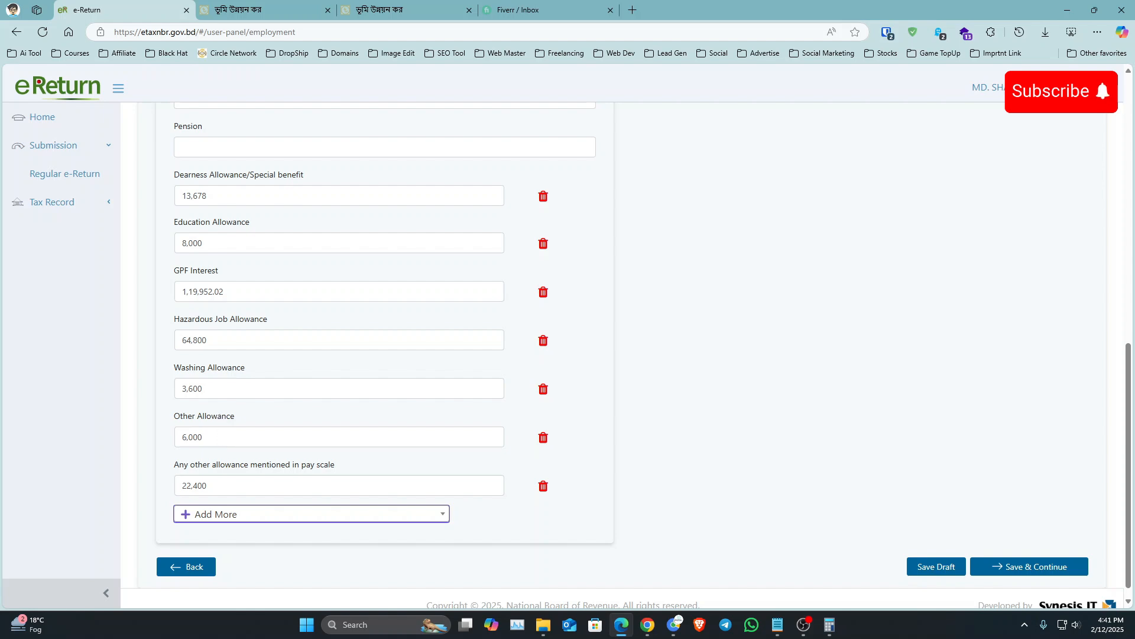
pyautogui.scroll(10, 746, 415)
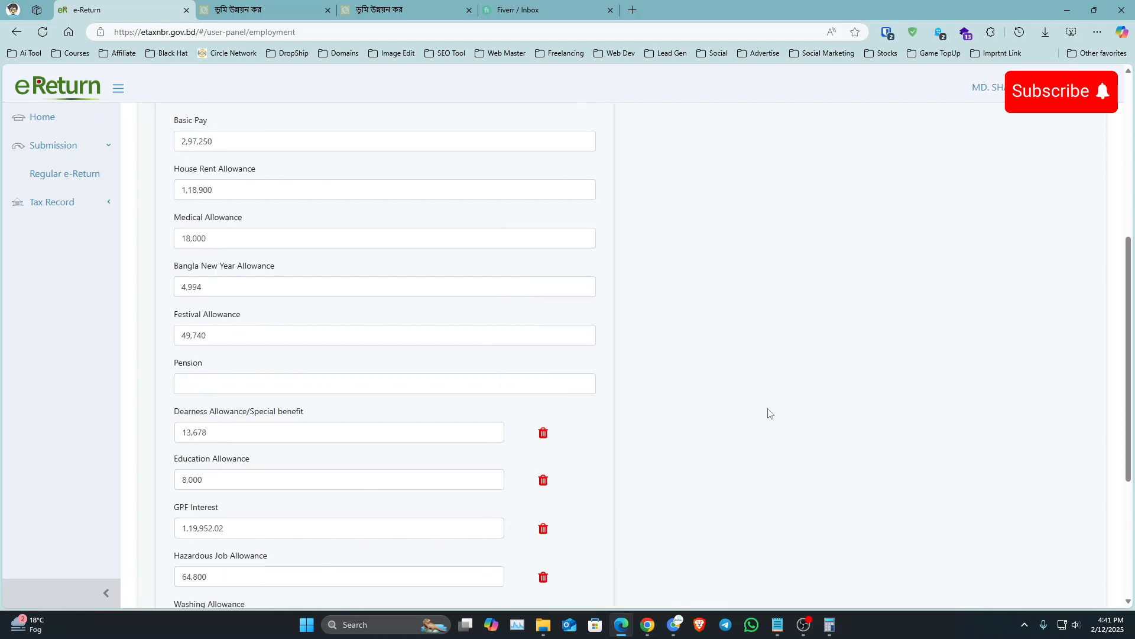
pyautogui.scroll(-10, 738, 432)
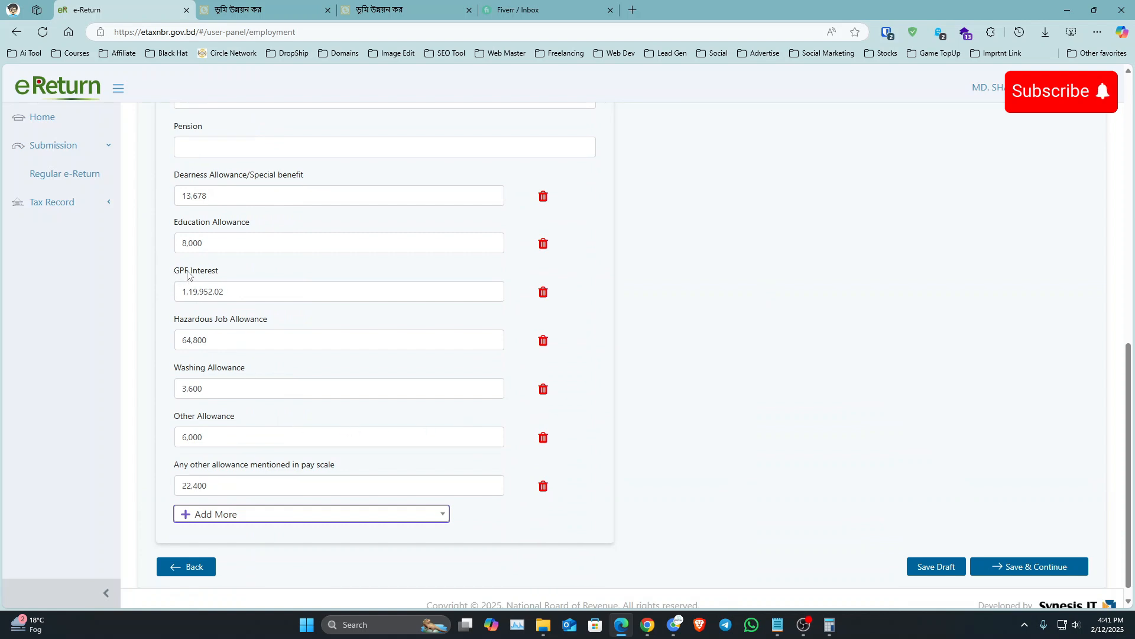
# - Locate the GPF Interest particular and switch to the iBAS++ Reports for Employee page in Cent Browser
pyautogui.moveTo(174, 270); pyautogui.dragTo(219, 269)
pyautogui.click(222, 272)
pyautogui.moveTo(672, 627)
pyautogui.click(604, 579)
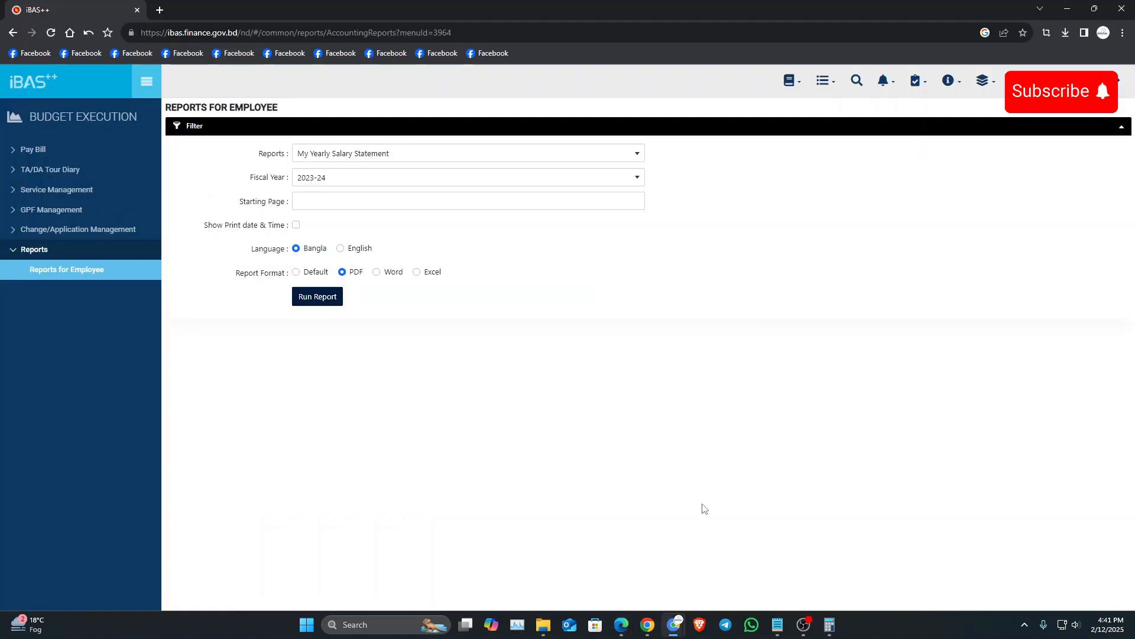
# - Select the My GPF Accounts Slip report and keep its fiscal year at 2023-24
pyautogui.click(358, 157)
pyautogui.scroll(5, 371, 225)
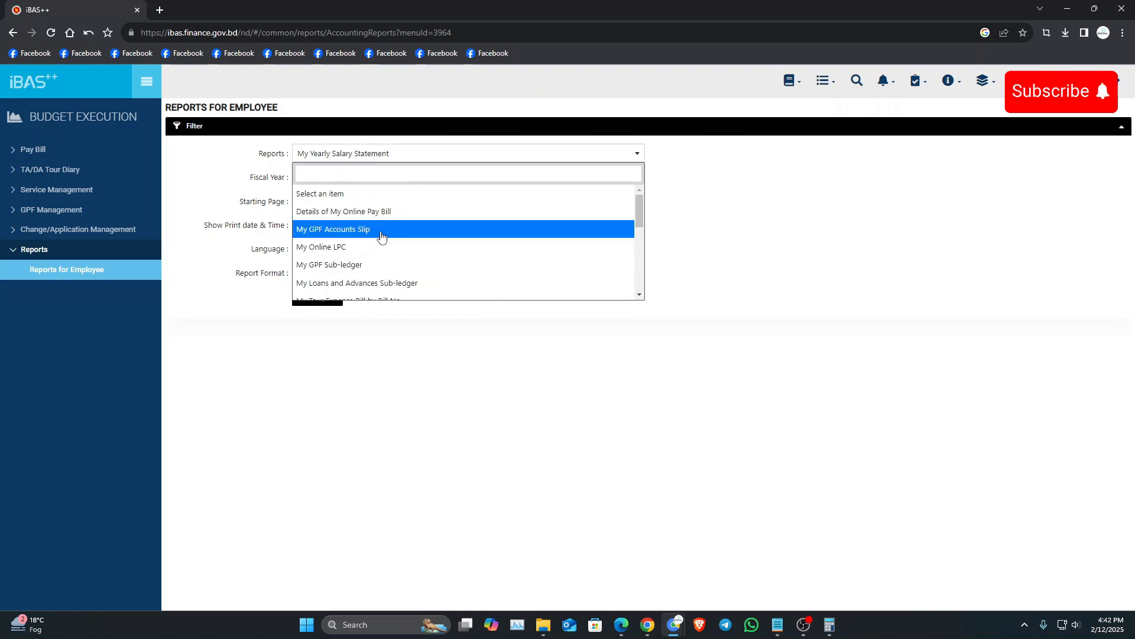
pyautogui.click(381, 236)
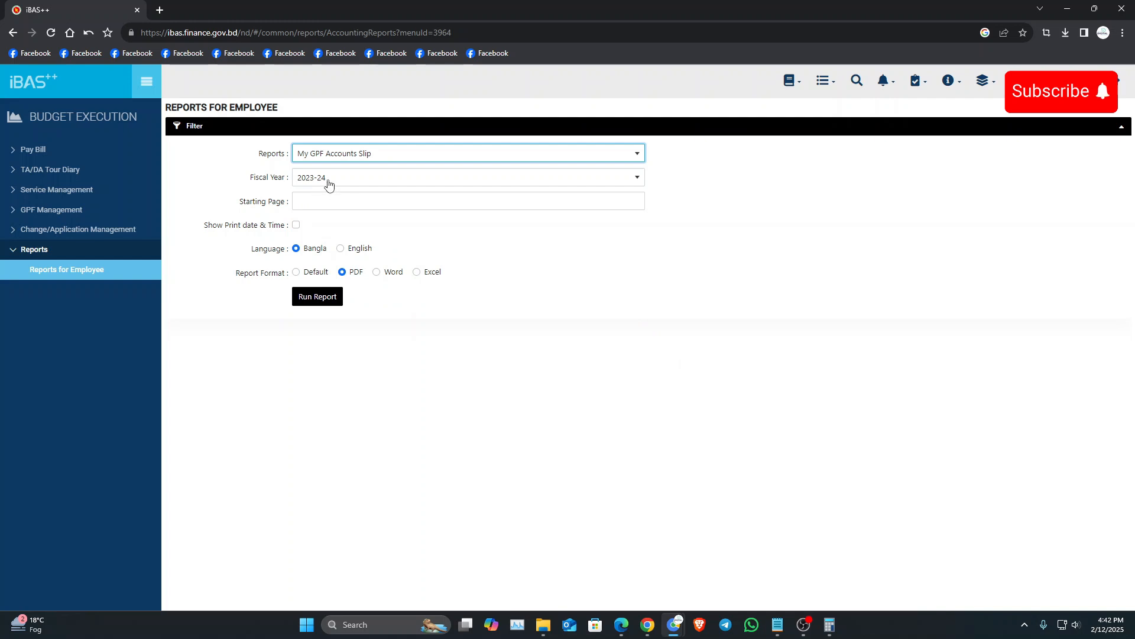
pyautogui.click(327, 182)
pyautogui.click(343, 183)
pyautogui.click(325, 183)
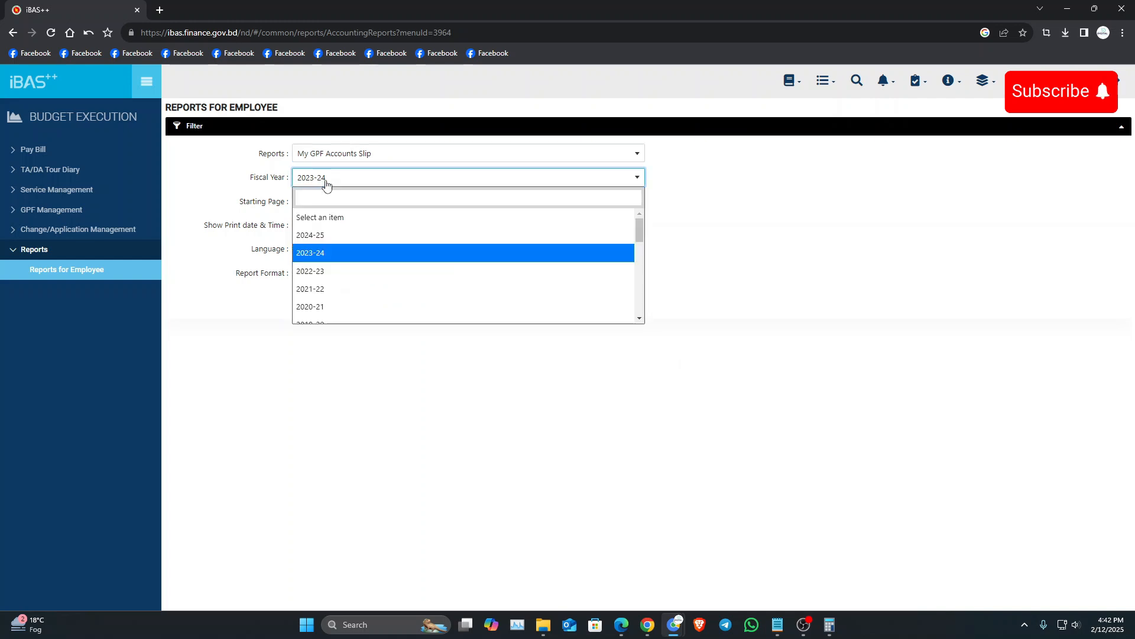
pyautogui.click(325, 183)
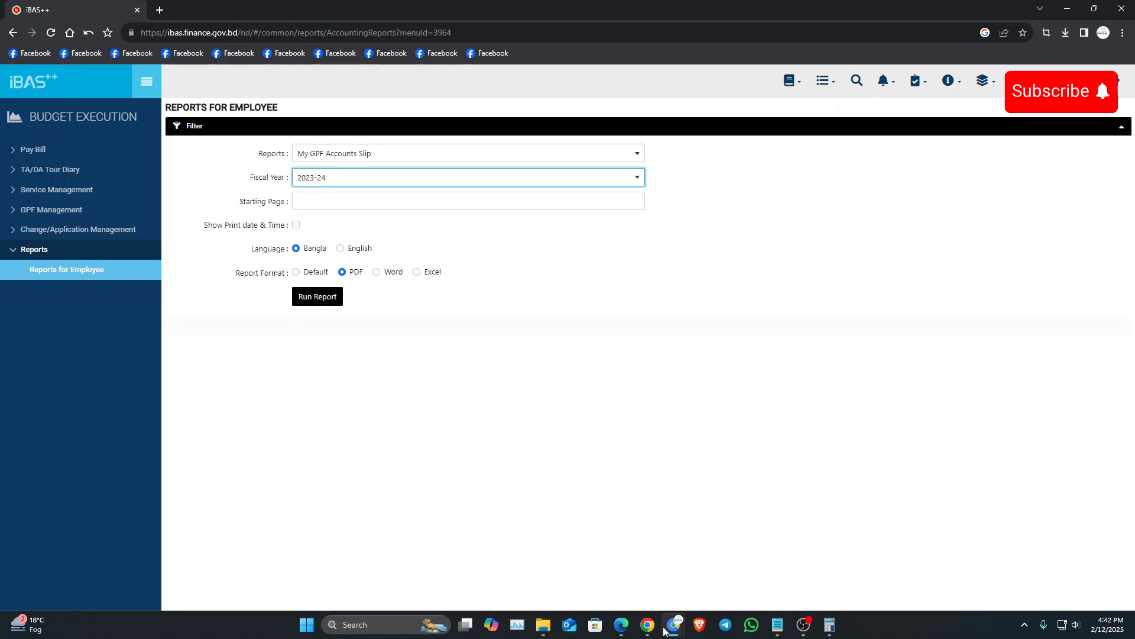
# - Bring up the GPF accounts slip window and examine its opening balance, deposit, profit and closing balance columns
pyautogui.moveTo(683, 635)
pyautogui.click(363, 514)
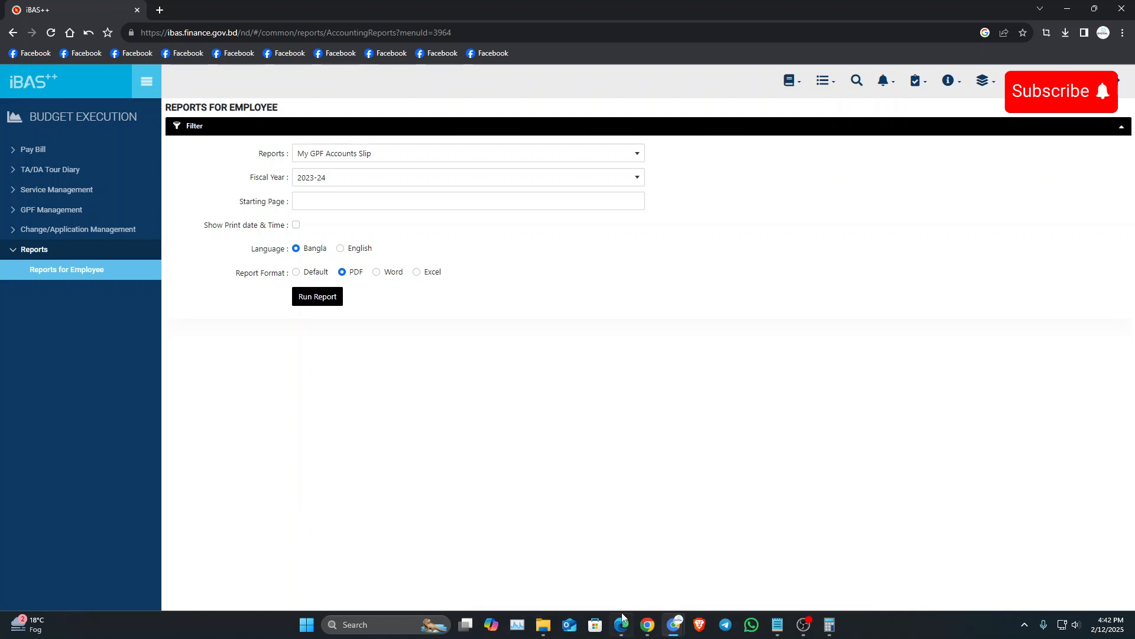
pyautogui.moveTo(674, 621)
pyautogui.click(688, 564)
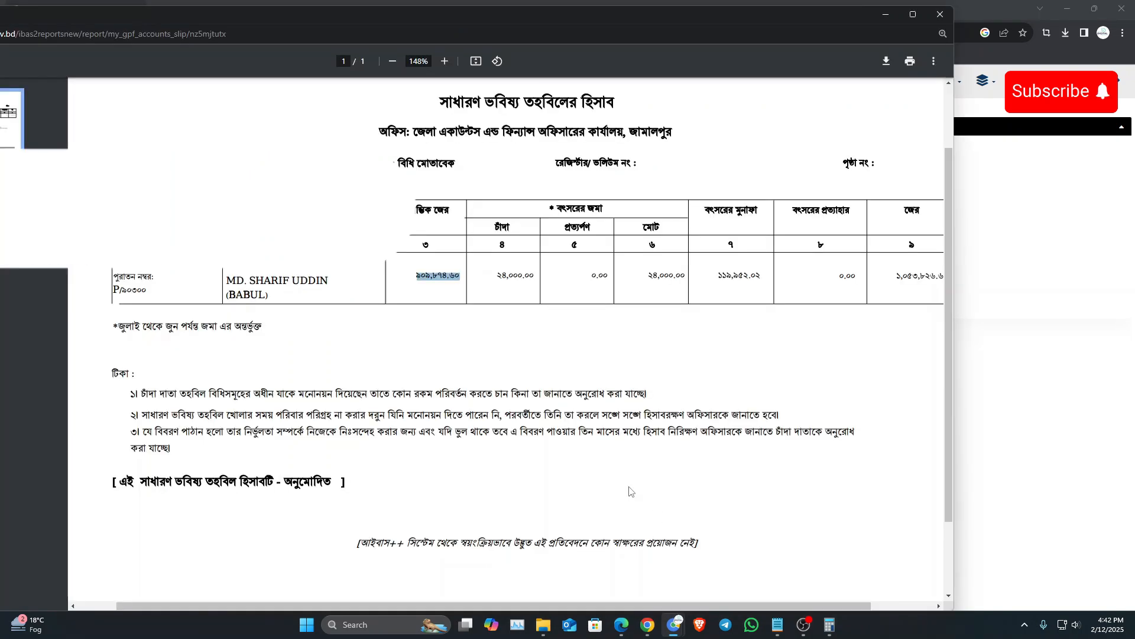
pyautogui.scroll(-2, 607, 459)
pyautogui.scroll(2, 607, 458)
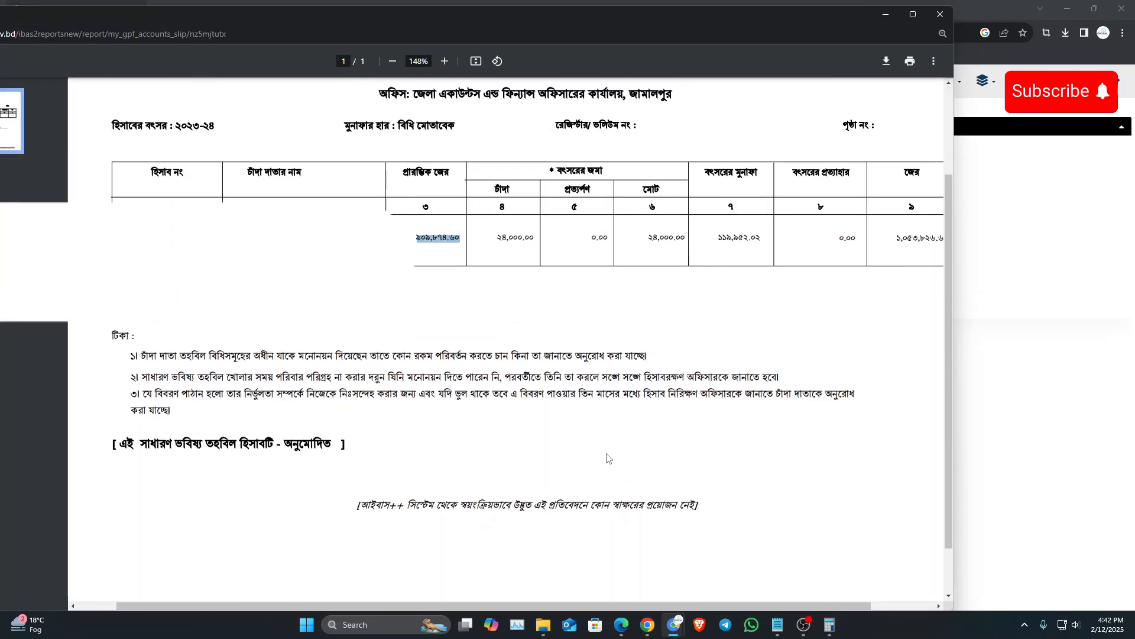
pyautogui.scroll(-2, 607, 458)
pyautogui.scroll(3, 607, 458)
pyautogui.scroll(-3, 607, 459)
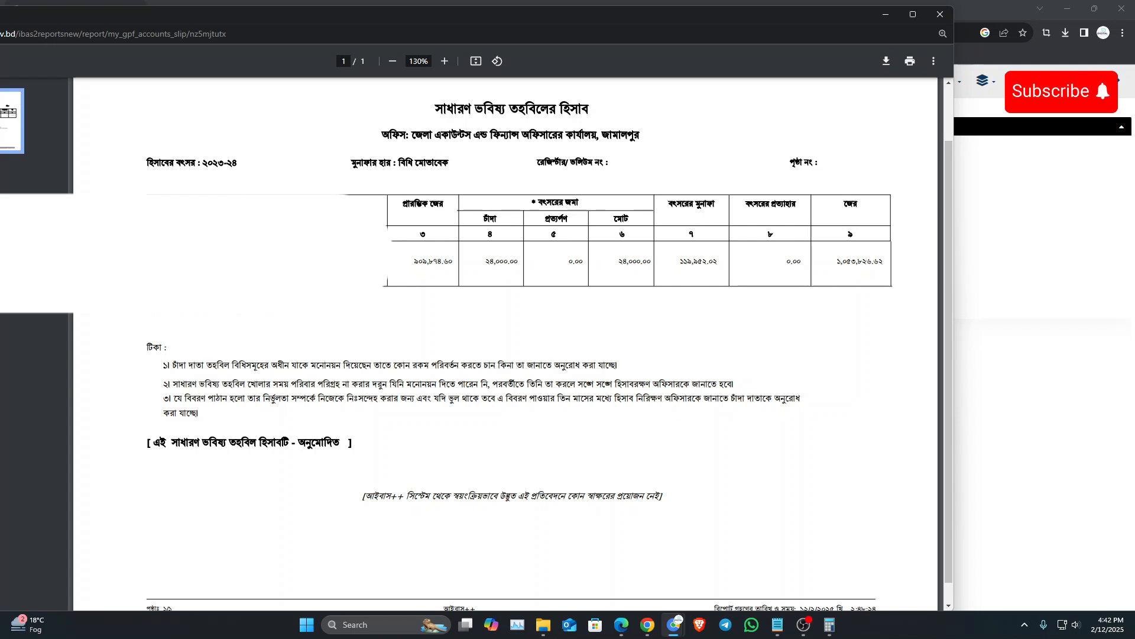
# - Copy the year's profit amount, 119,952.02, from the GPF accounts slip
pyautogui.doubleClick(698, 261)
pyautogui.rightClick(708, 263)
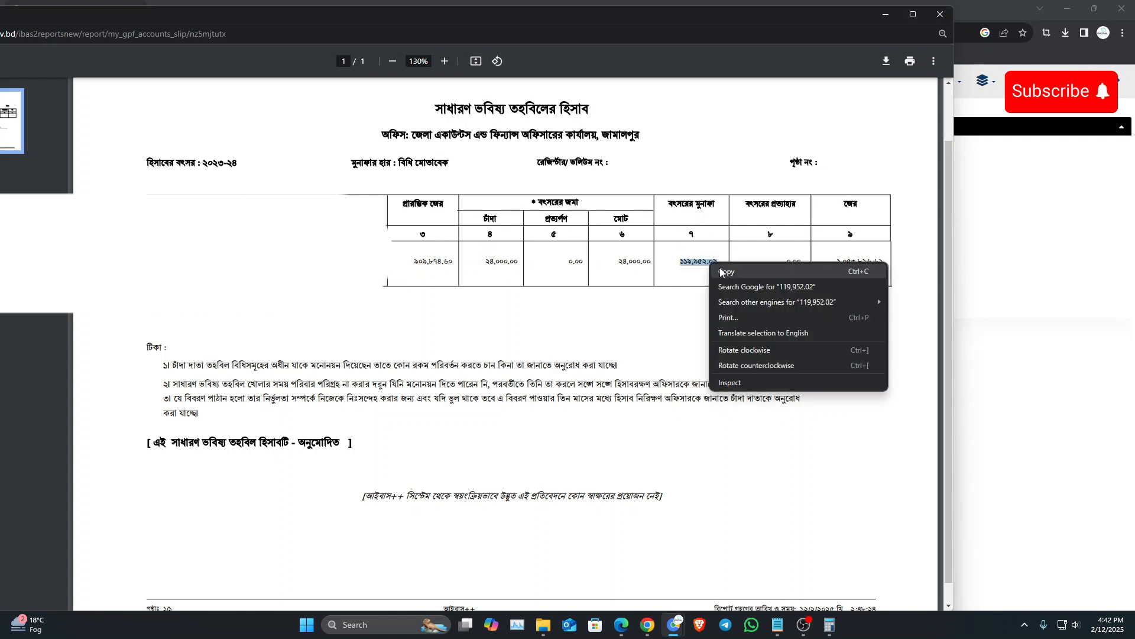
pyautogui.click(723, 271)
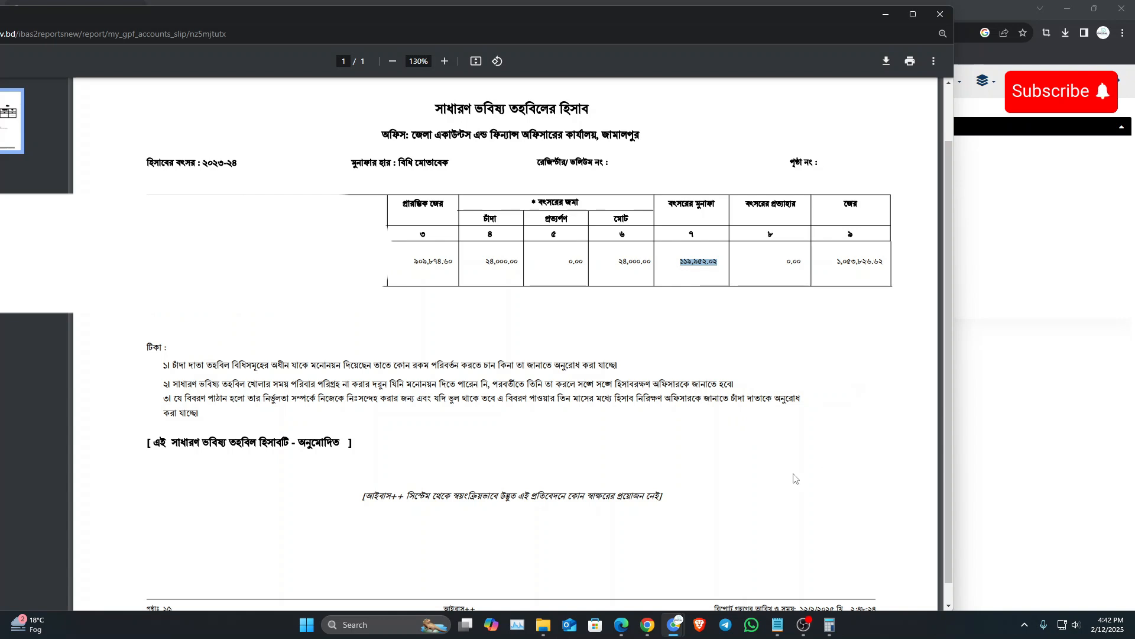
# - Switch to e-Return in Edge, save the employment income details and continue to the Rebate section
pyautogui.click(621, 625)
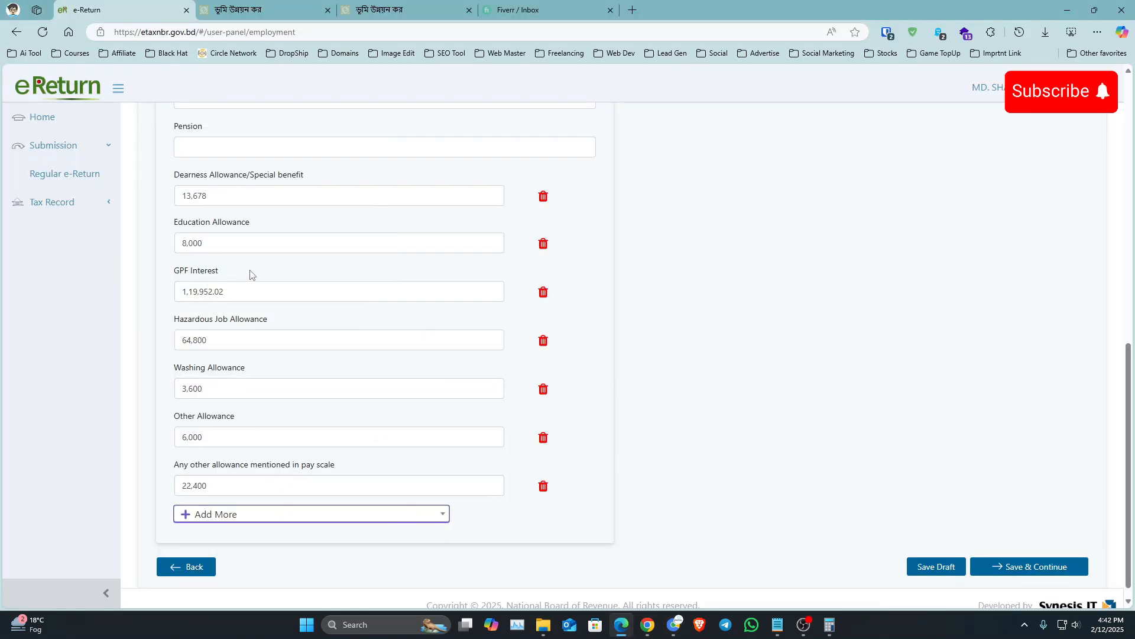
pyautogui.click(1022, 567)
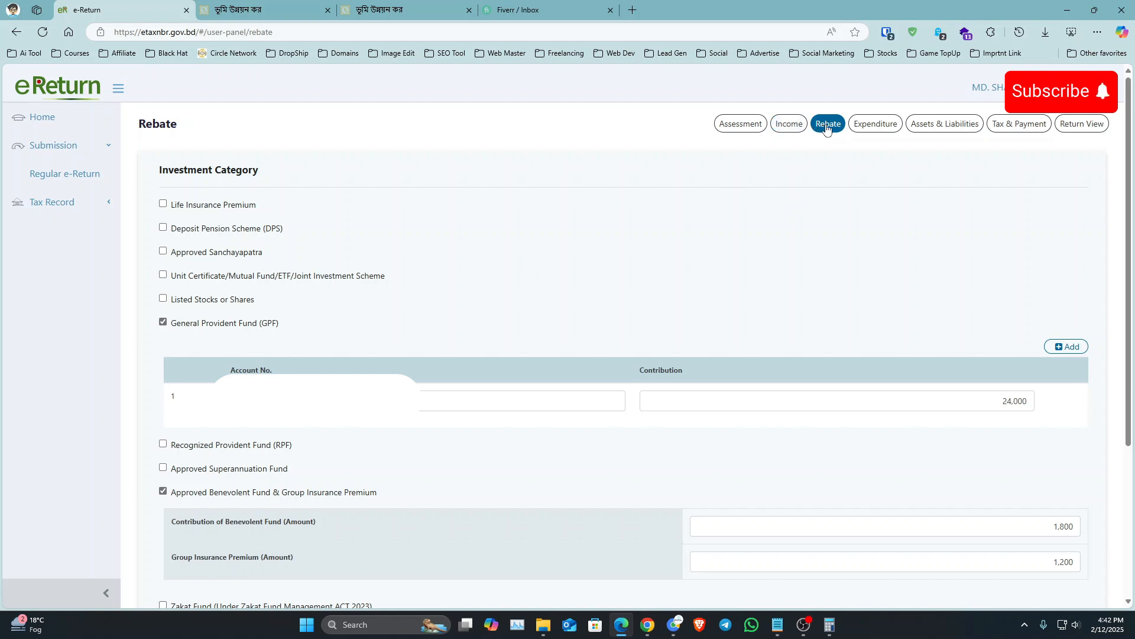
# - Examine the rebate page's GPF contribution, benevolent fund and group insurance amounts, and the investment totals
pyautogui.scroll(-2, 386, 294)
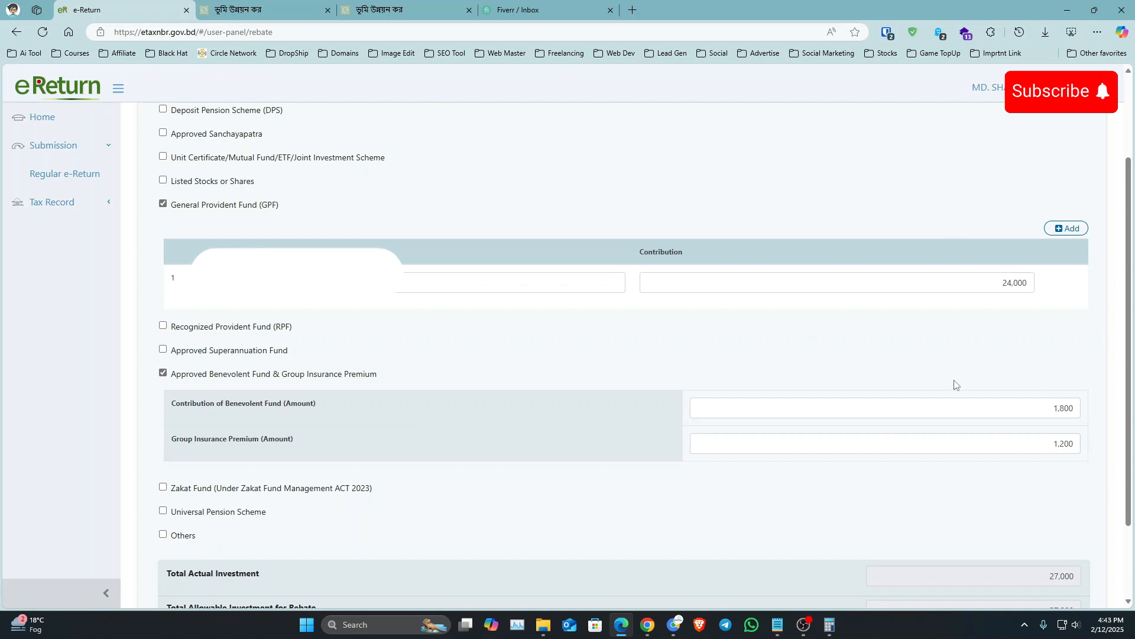
pyautogui.scroll(-1, 247, 416)
pyautogui.scroll(-3, 247, 415)
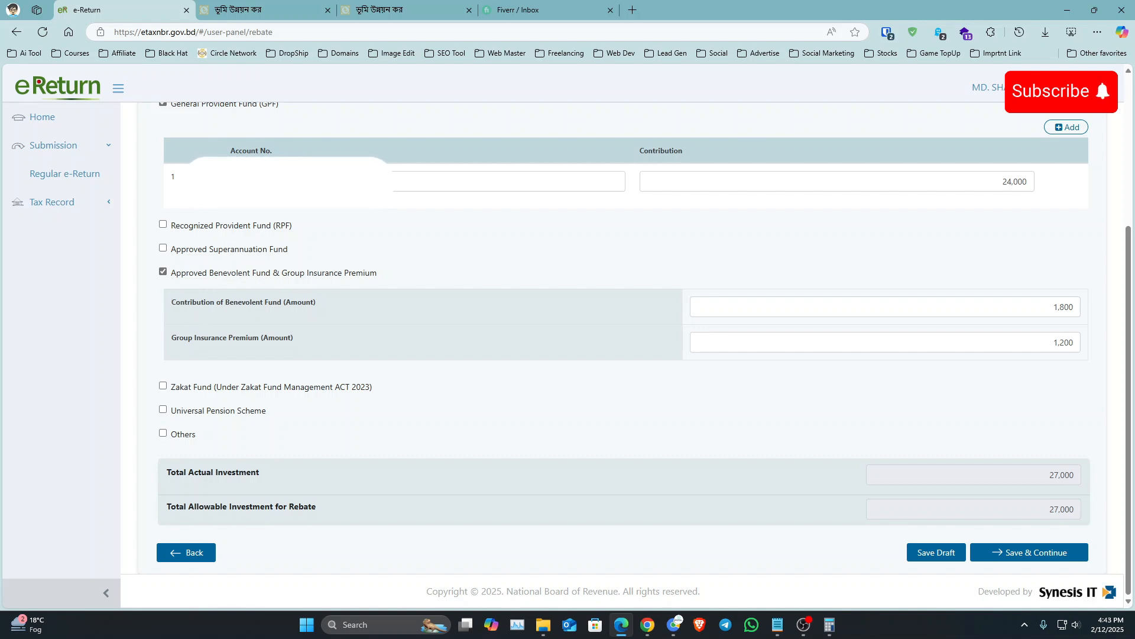
pyautogui.moveTo(175, 302); pyautogui.dragTo(247, 303)
pyautogui.click(283, 302)
pyautogui.moveTo(295, 340); pyautogui.dragTo(188, 336)
pyautogui.click(255, 344)
pyautogui.scroll(4, 318, 284)
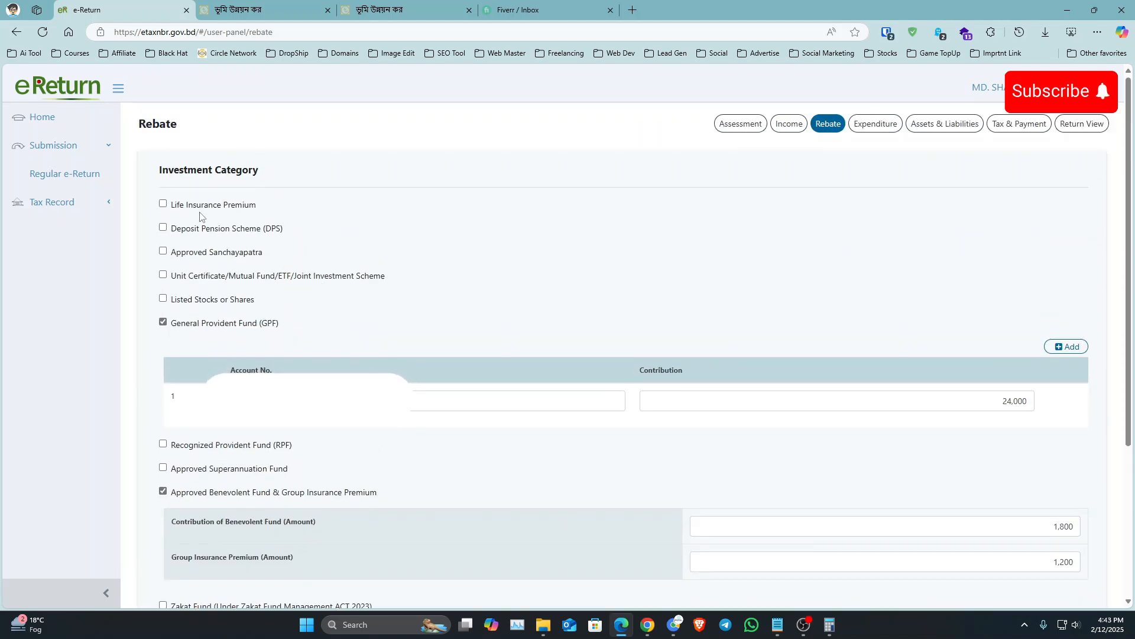
# - Enable the Life Insurance Premium category to inspect its policy entry fields, and clear it again
pyautogui.click(163, 204)
pyautogui.click(306, 276)
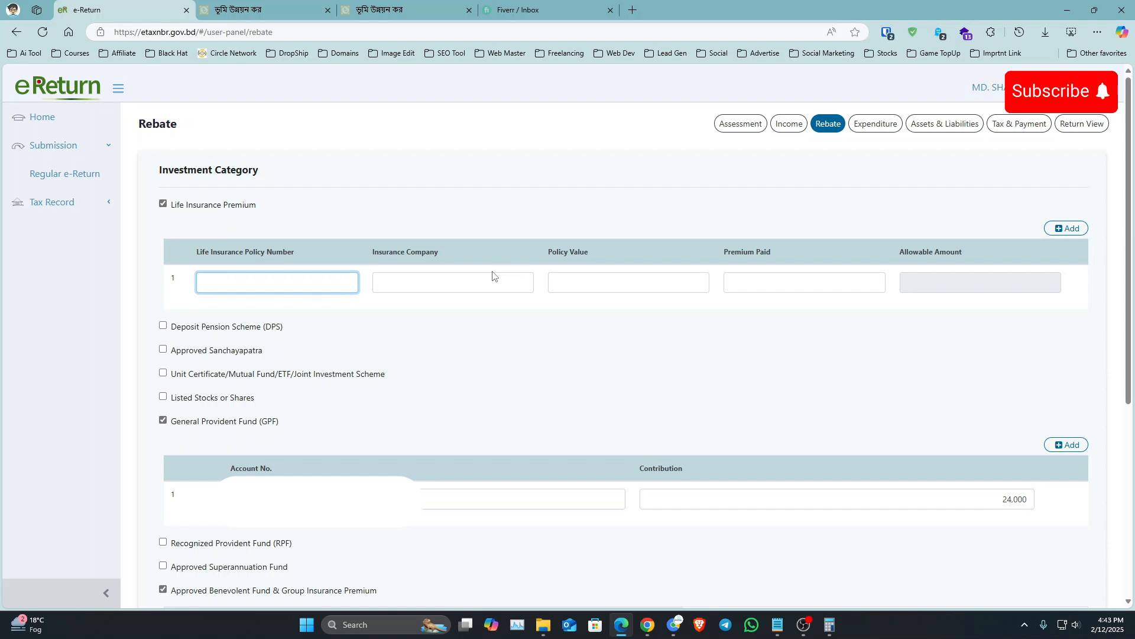
pyautogui.click(163, 203)
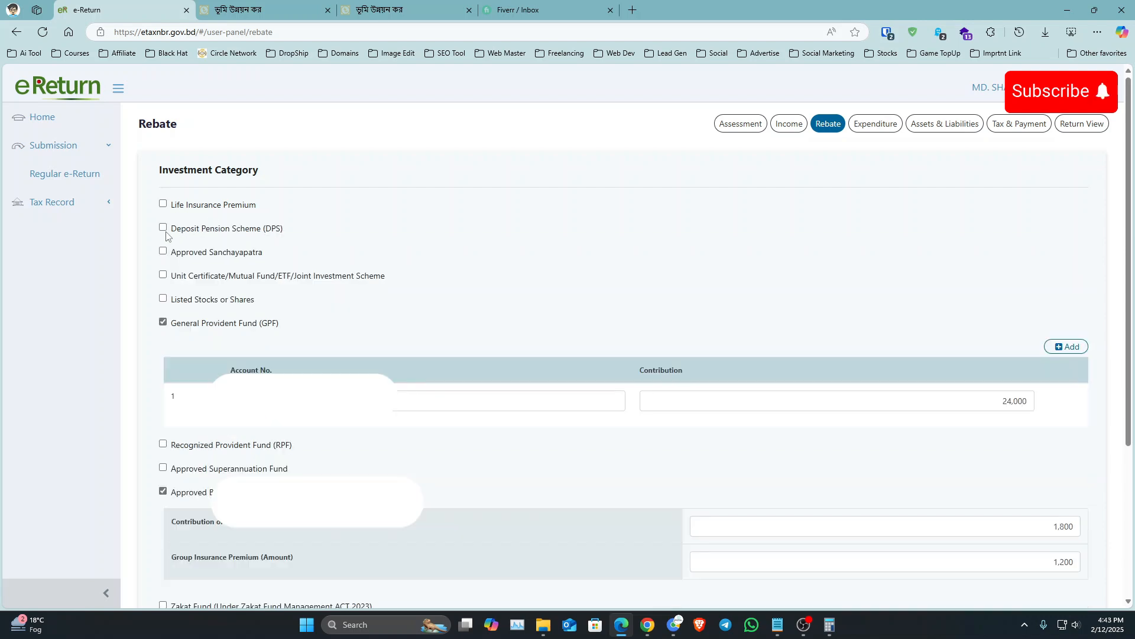
# - Enable the Deposit Pension Scheme (DPS) category to inspect its bank, account and deposit fields, and clear it again
pyautogui.click(165, 228)
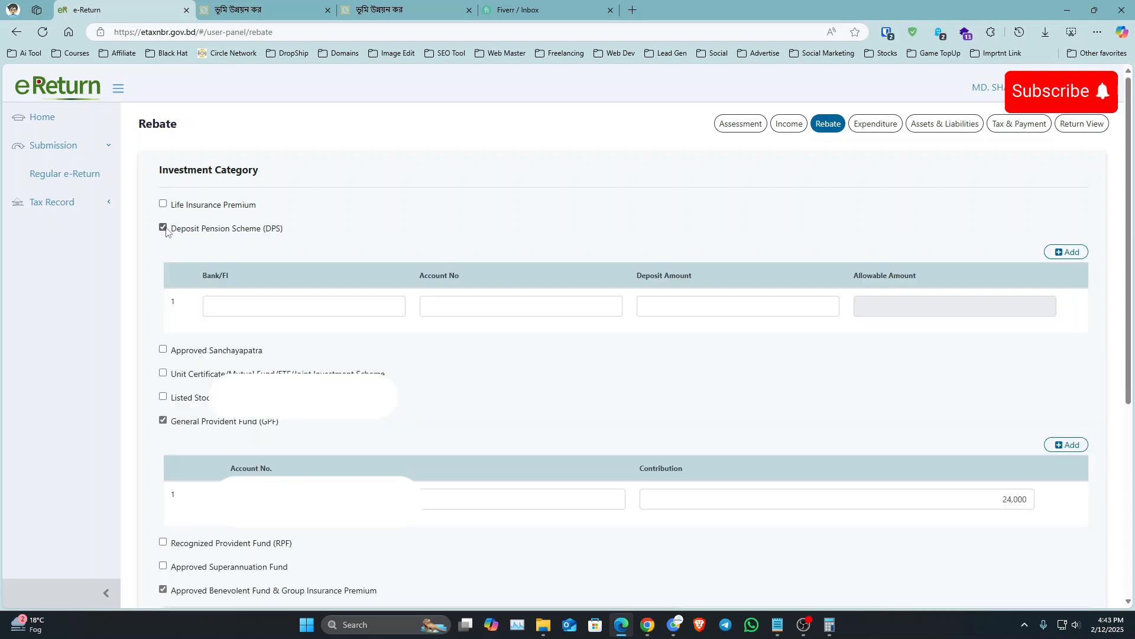
pyautogui.click(323, 315)
pyautogui.press('Tab')
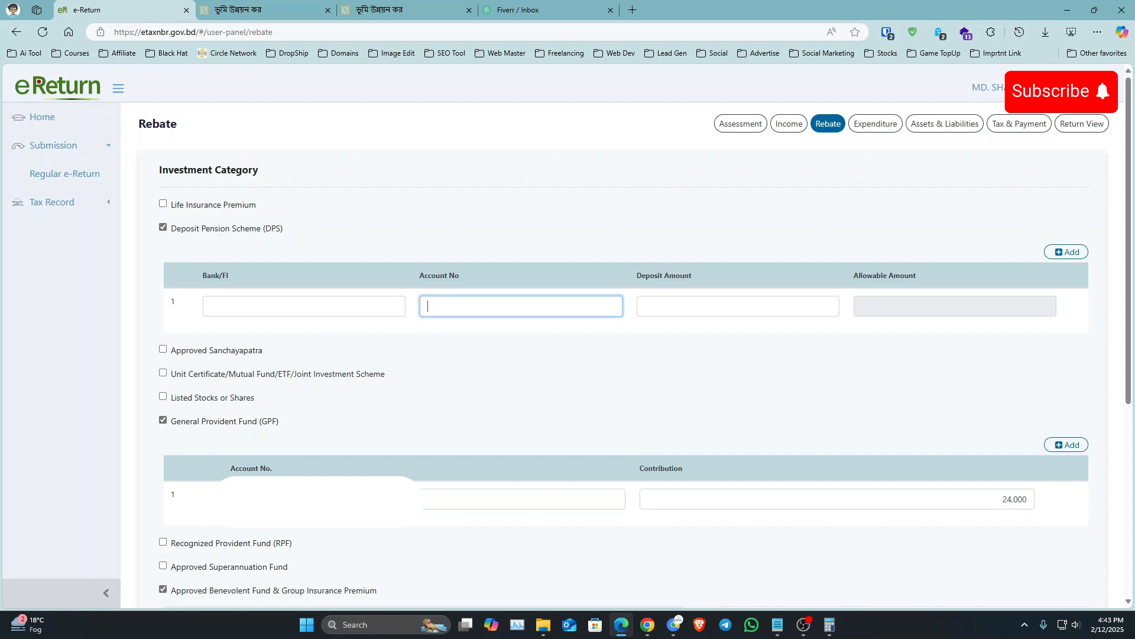
pyautogui.hotkey('shift', 'Tab')
pyautogui.click(704, 299)
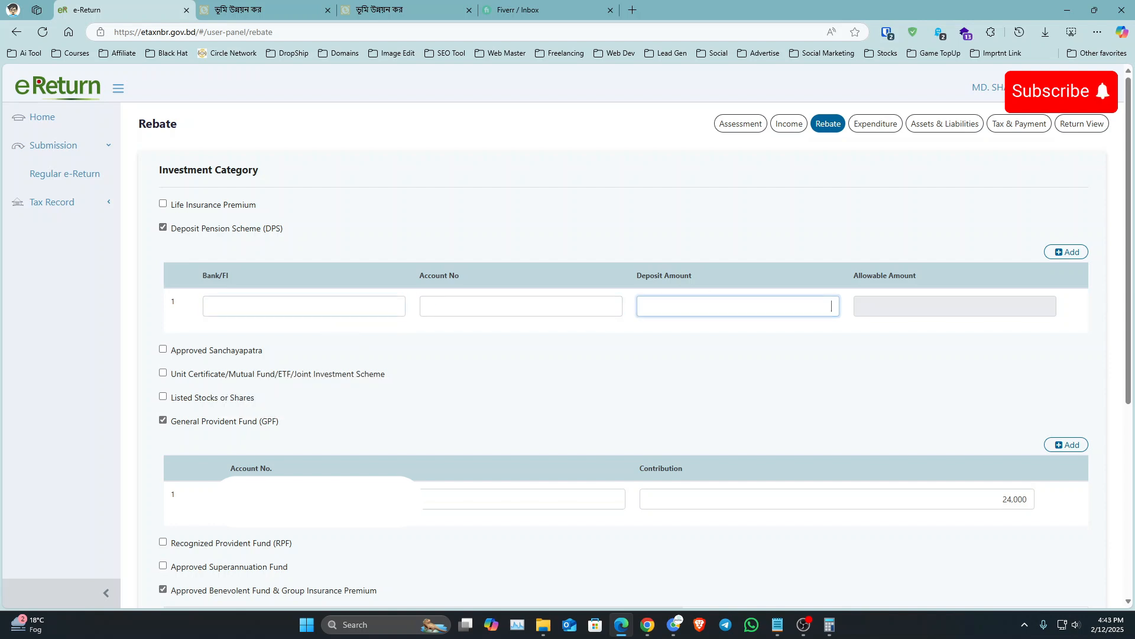
pyautogui.click(163, 228)
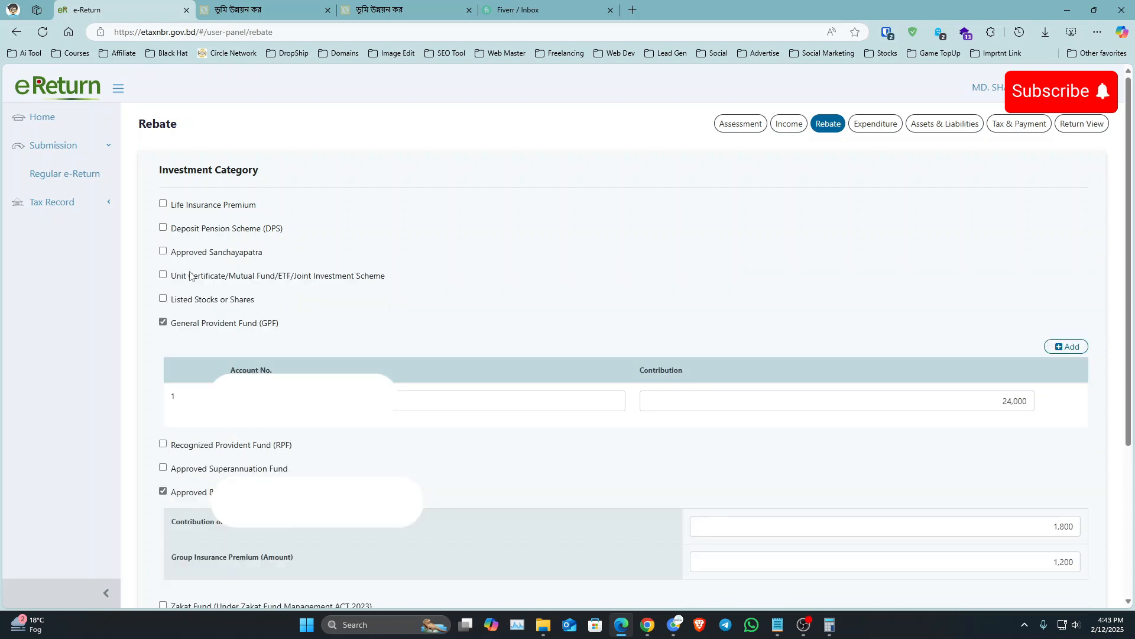
# - Check the remaining investment categories and totals, save the rebate details and continue to the Expenditure section
pyautogui.scroll(-1, 194, 283)
pyautogui.scroll(-2, 199, 302)
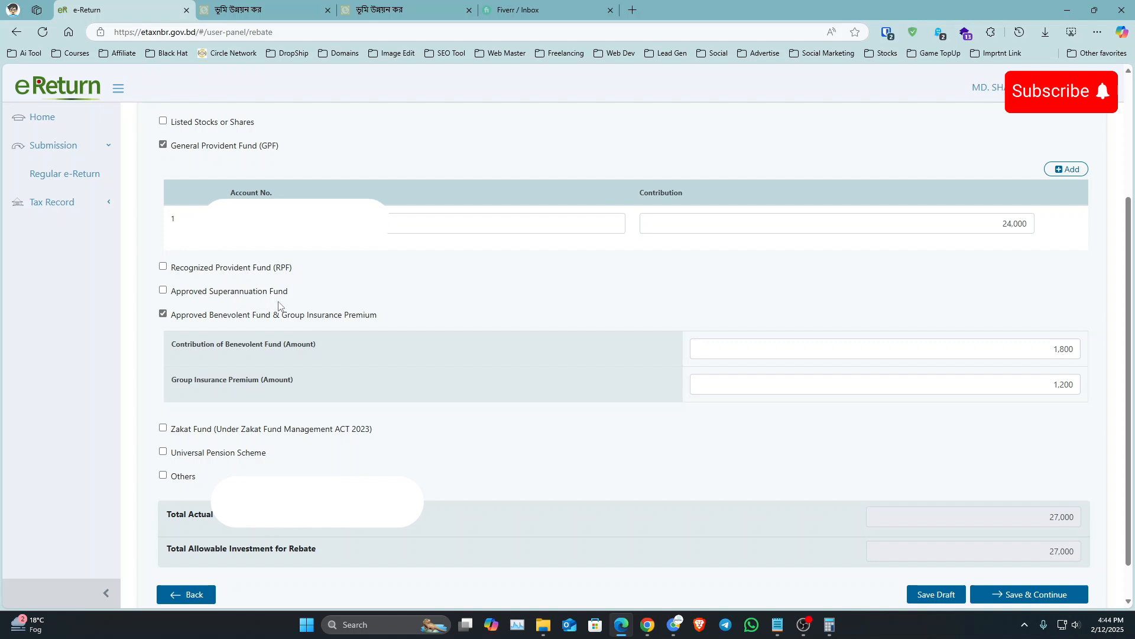
pyautogui.scroll(2, 217, 396)
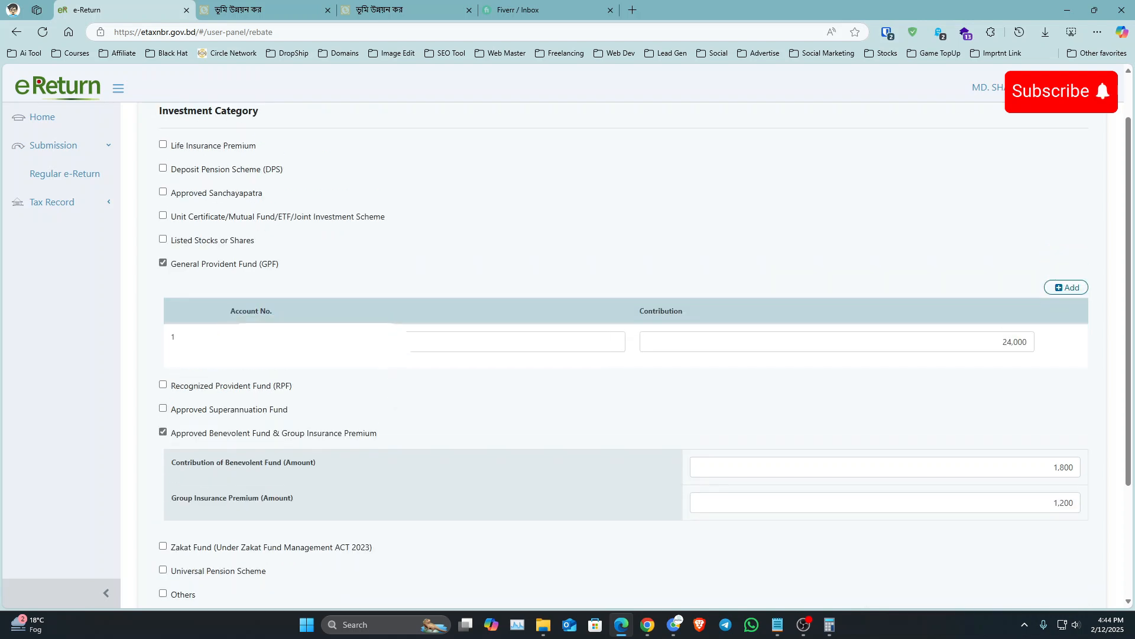
pyautogui.scroll(-1, 249, 391)
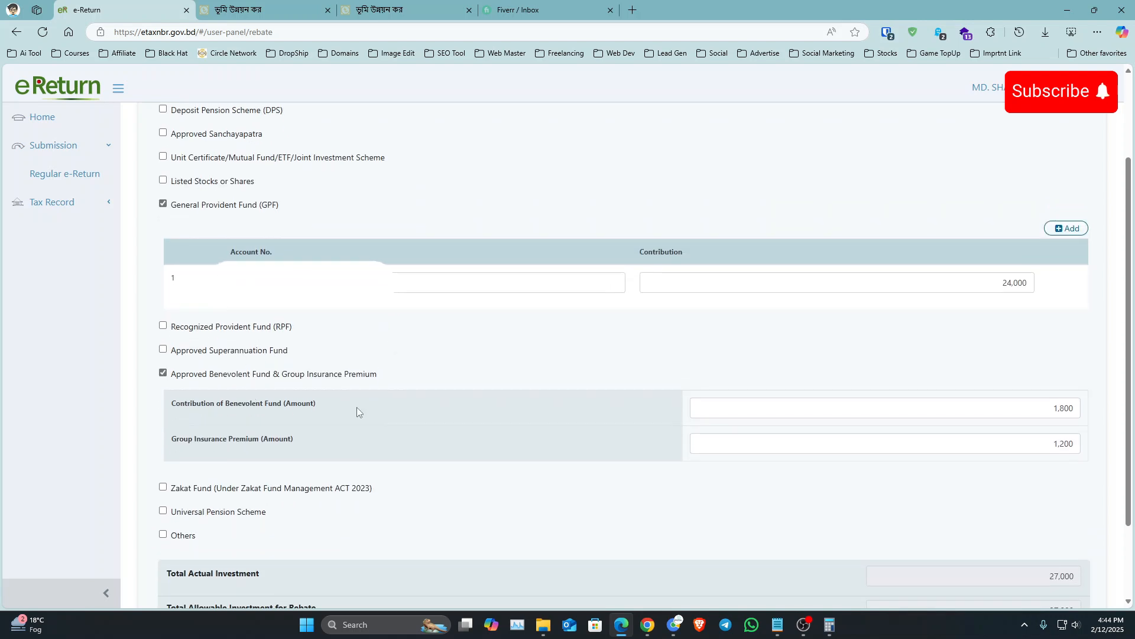
pyautogui.scroll(-1, 393, 397)
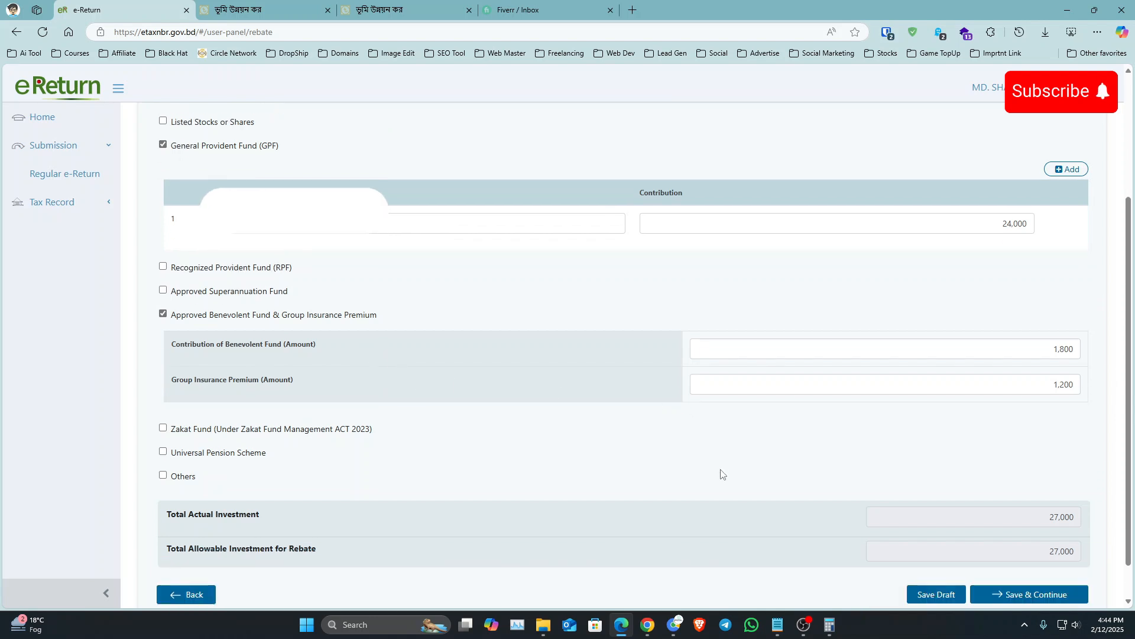
pyautogui.click(1012, 596)
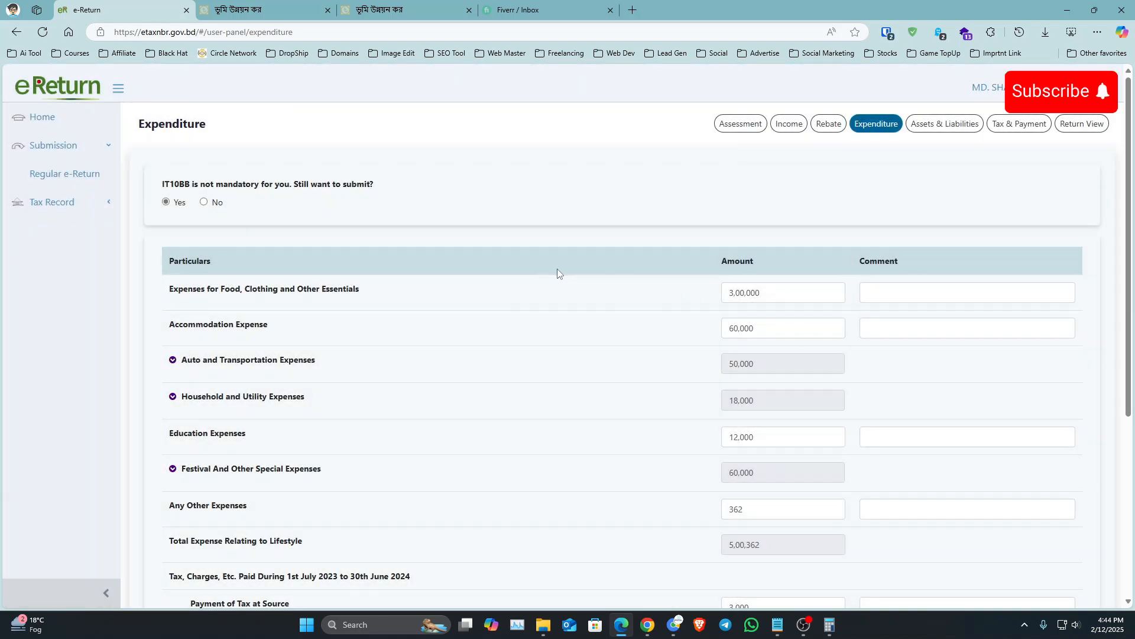
# - Try No for submitting the IT10BB statement, and set the choice back to Yes
pyautogui.click(204, 202)
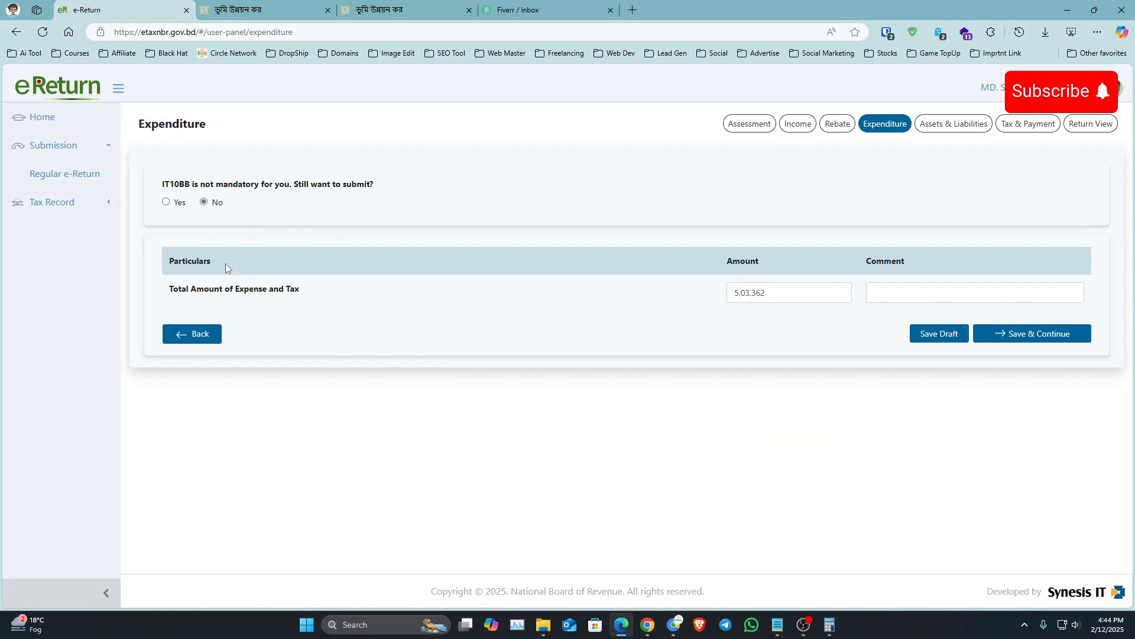
pyautogui.click(167, 202)
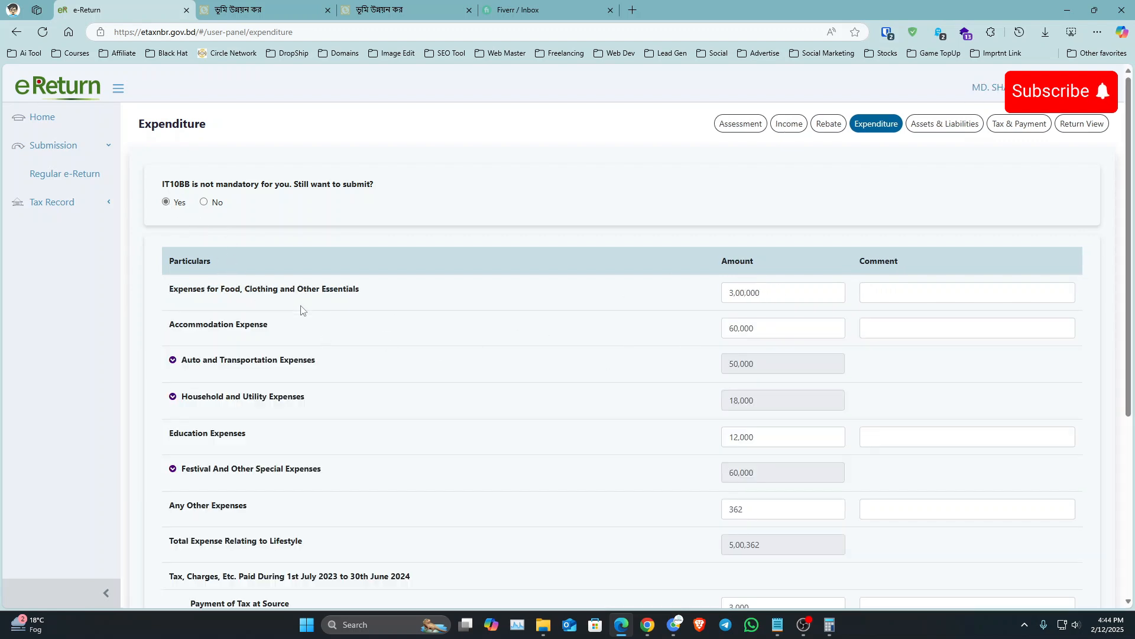
pyautogui.scroll(-2, 245, 313)
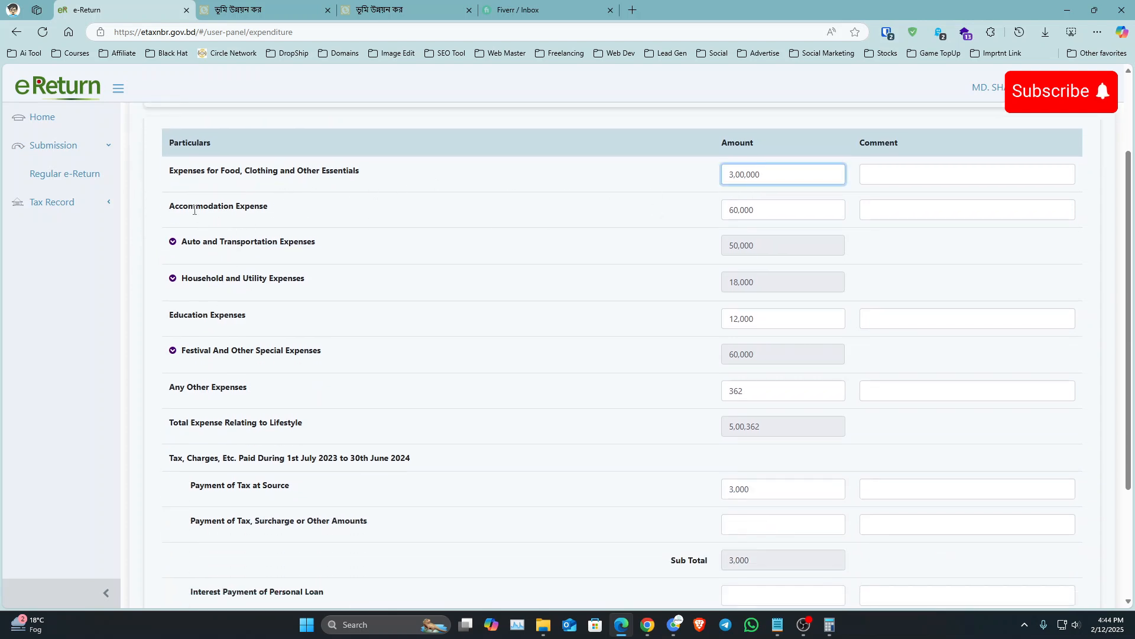
# - Expand the Auto and Transportation and the Household and Utility expenses, and examine their sub-item amounts
pyautogui.moveTo(197, 207); pyautogui.dragTo(278, 214)
pyautogui.click(278, 214)
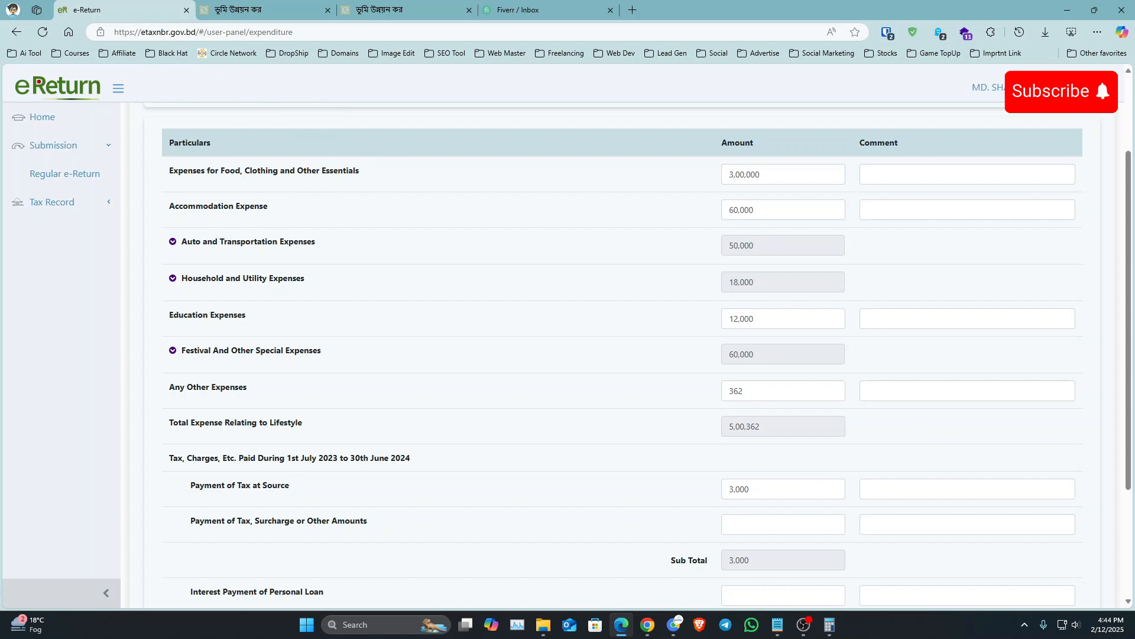
pyautogui.click(174, 242)
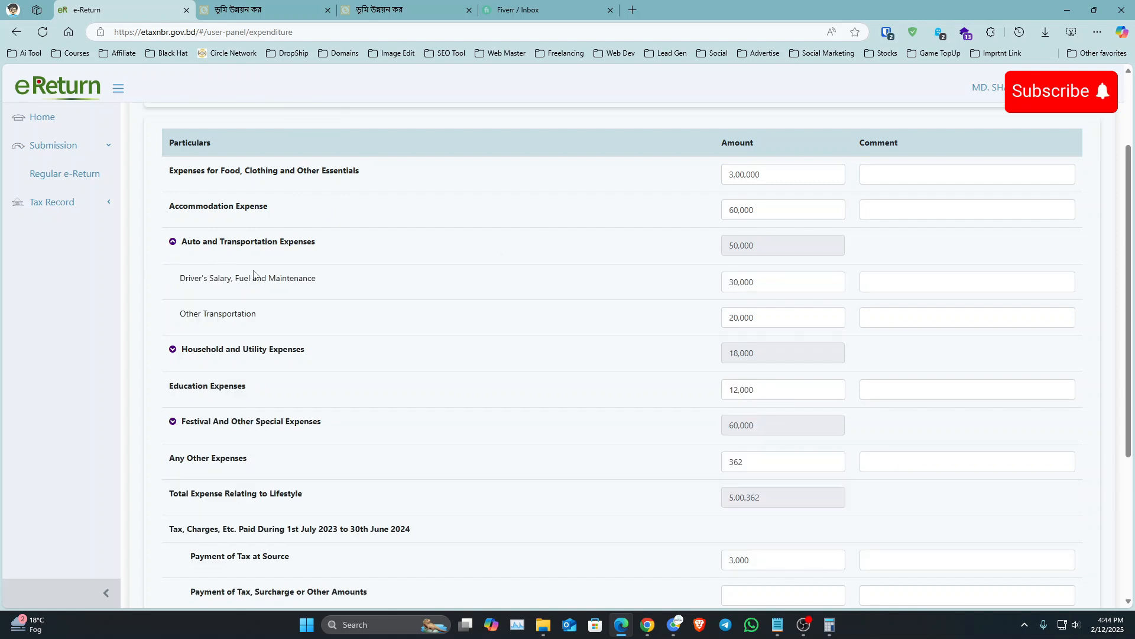
pyautogui.moveTo(184, 278); pyautogui.dragTo(314, 283)
pyautogui.click(313, 283)
pyautogui.click(232, 355)
pyautogui.scroll(-1, 414, 346)
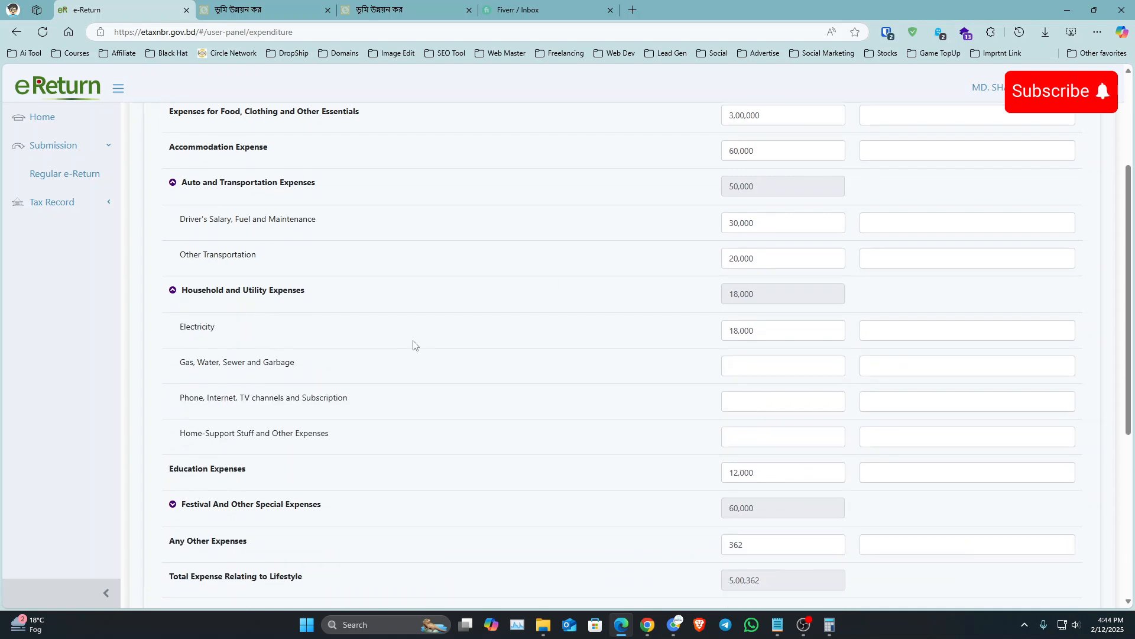
pyautogui.scroll(-2, 398, 385)
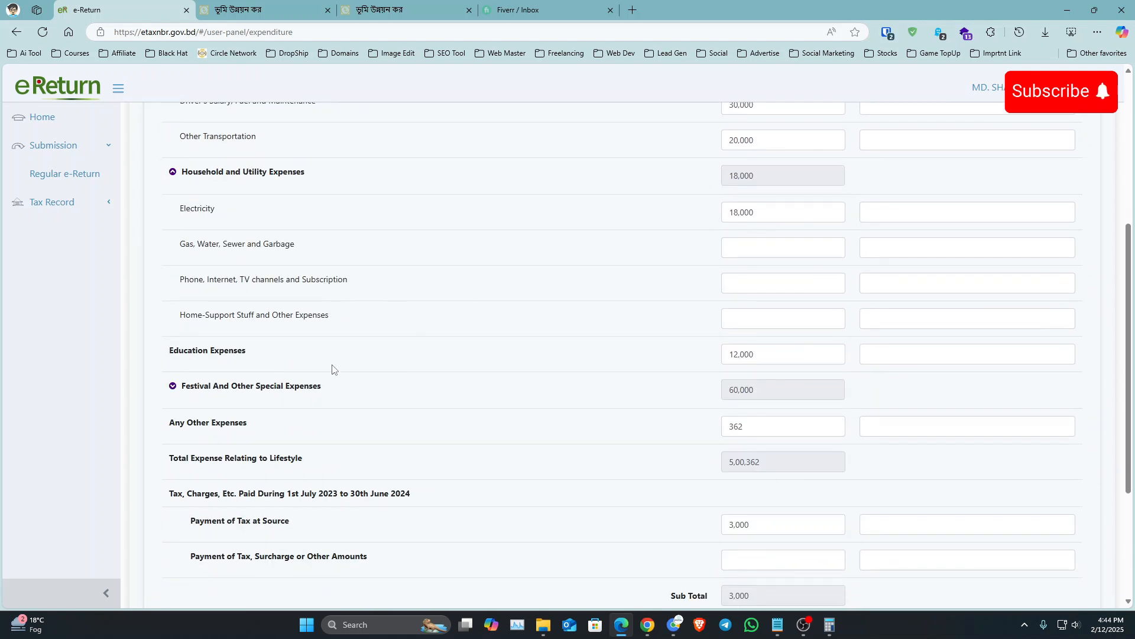
pyautogui.scroll(4, 385, 364)
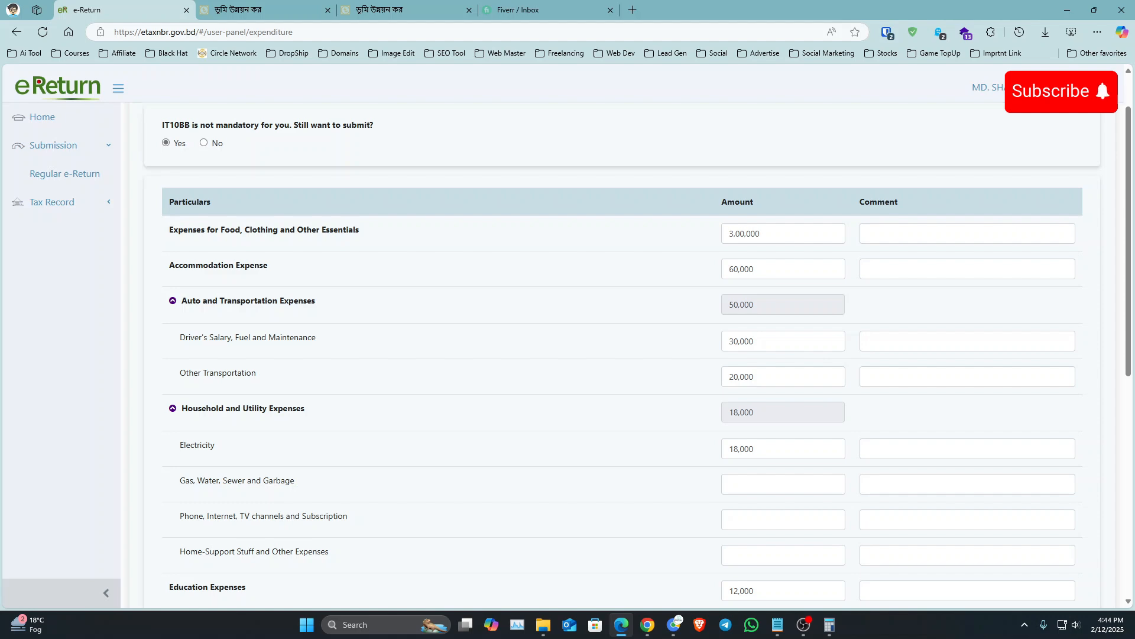
pyautogui.scroll(-7, 578, 284)
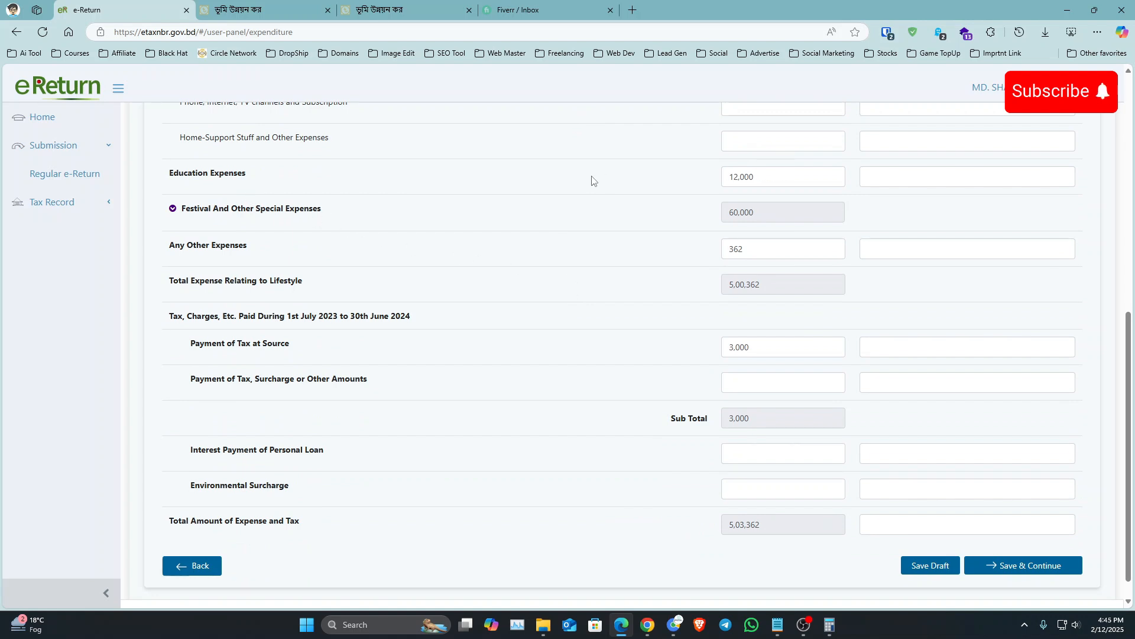
# - Expand Festival And Other Special Expenses and examine its sub-items, the Any Other Expenses amount and the expense totals
pyautogui.click(262, 209)
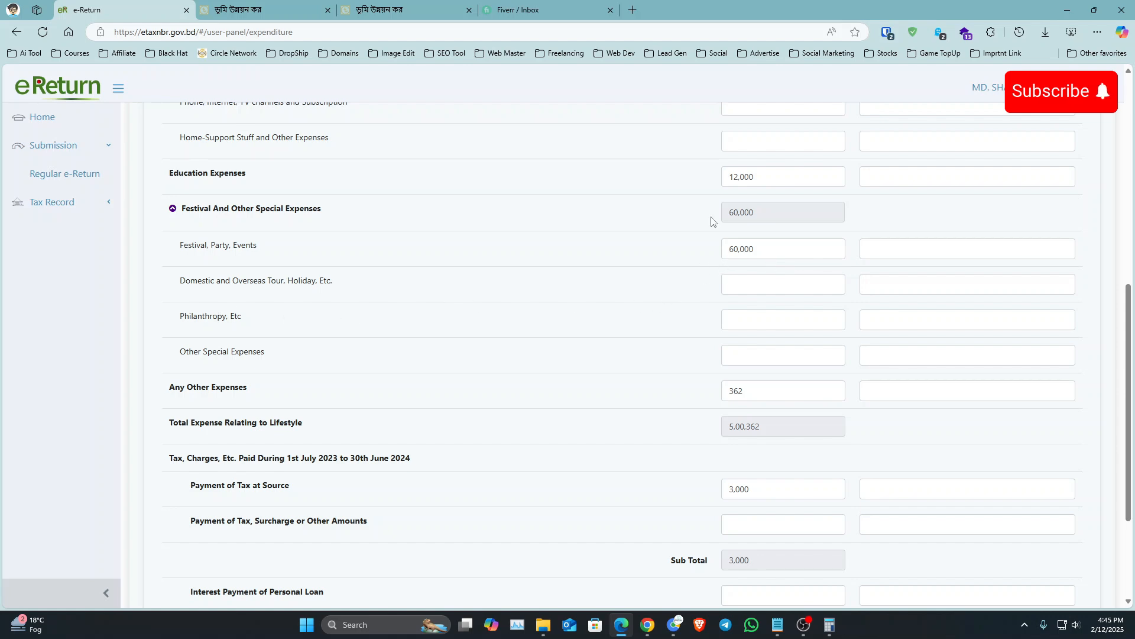
pyautogui.scroll(5, 713, 220)
pyautogui.scroll(-5, 728, 248)
pyautogui.scroll(-2, 739, 271)
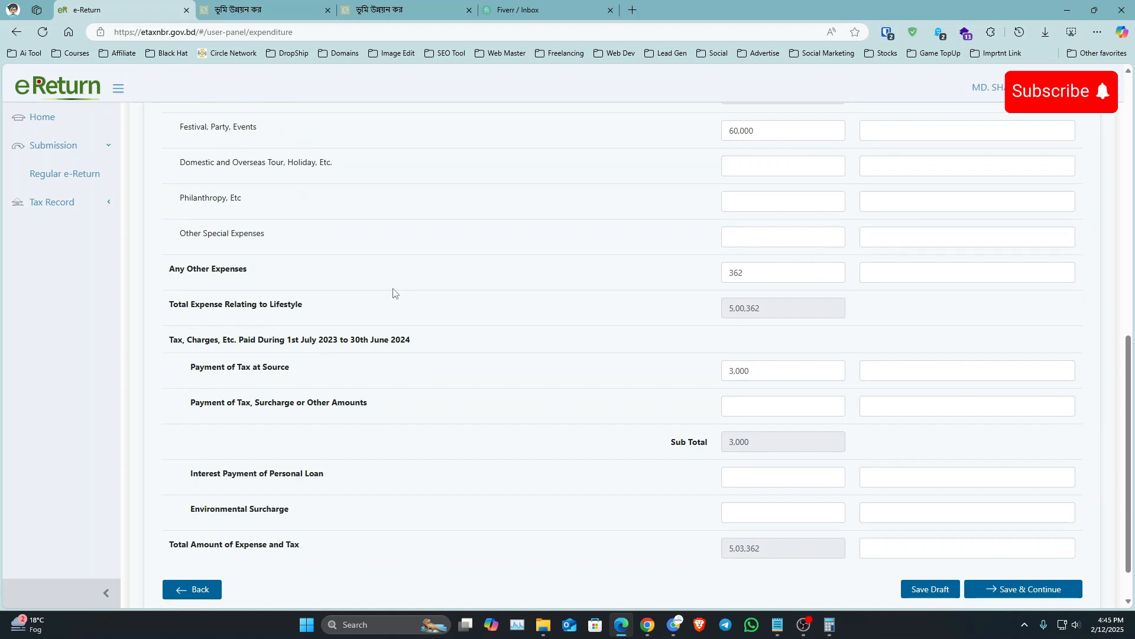
pyautogui.moveTo(754, 273); pyautogui.dragTo(632, 273)
pyautogui.click(632, 273)
pyautogui.scroll(9, 697, 307)
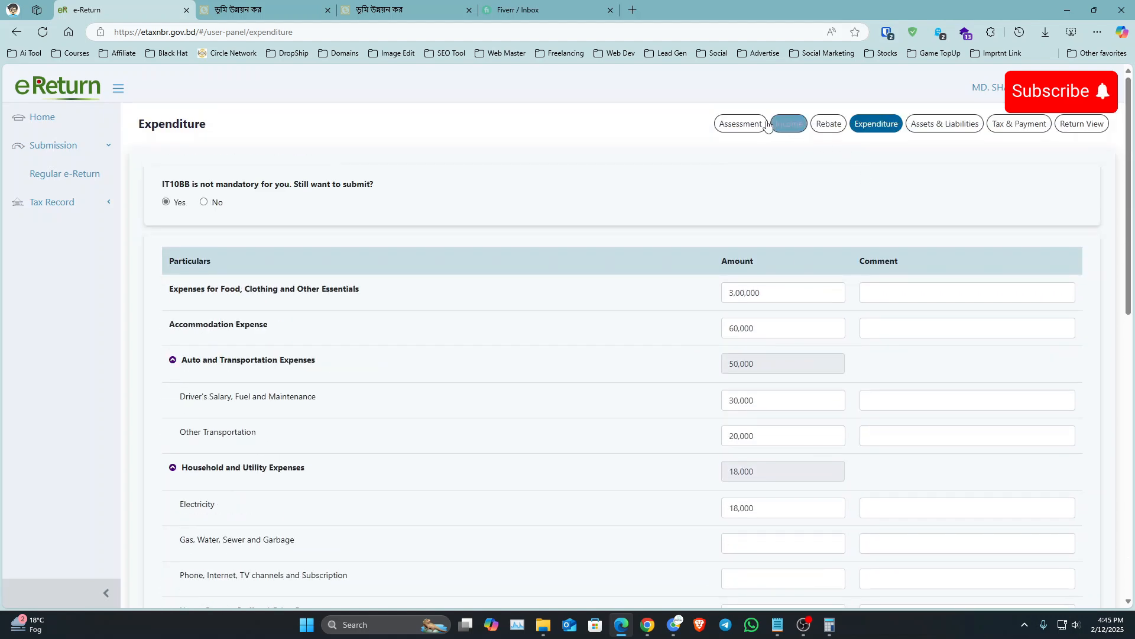
# - Open the Employment Summary in the Income section at its Total Regular Income row
pyautogui.click(789, 123)
pyautogui.scroll(-5, 450, 285)
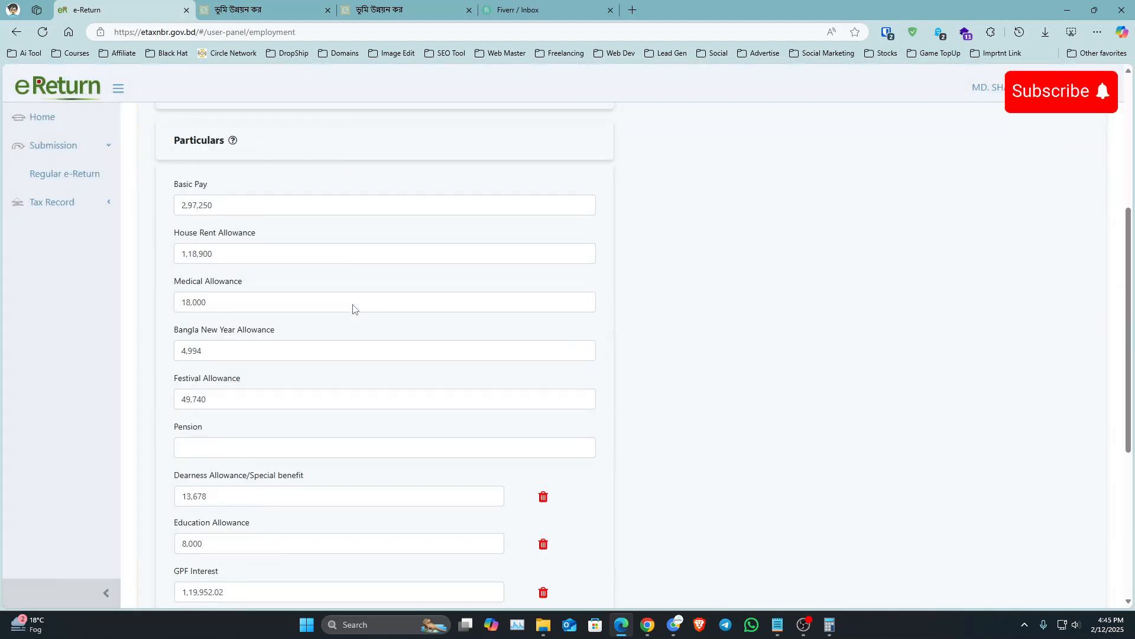
pyautogui.scroll(5, 355, 309)
pyautogui.click(330, 199)
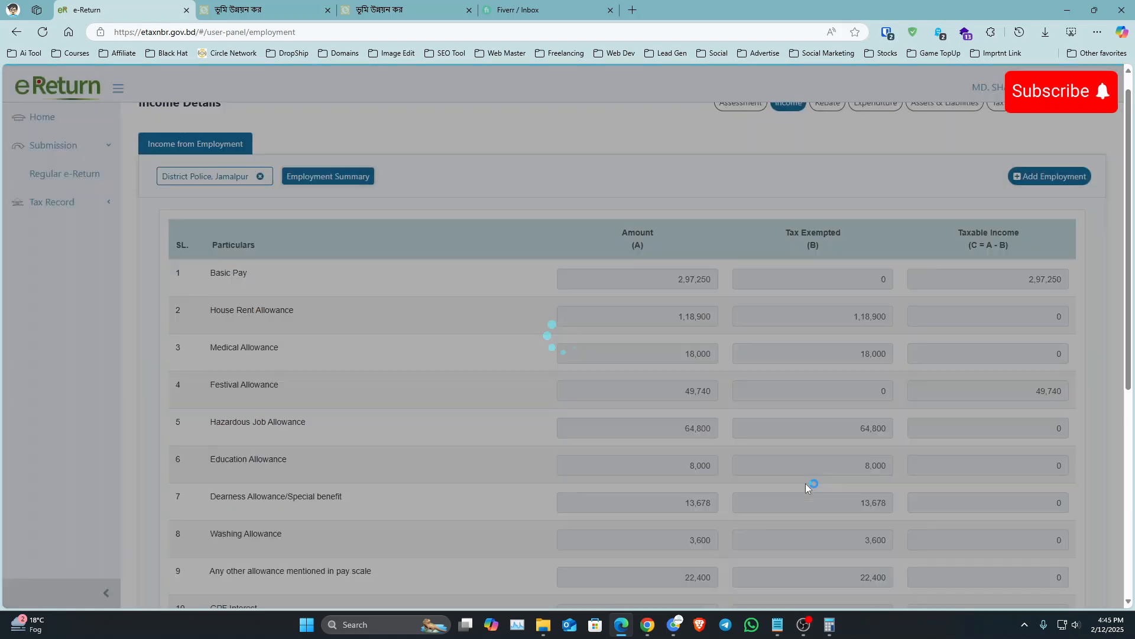
pyautogui.scroll(-6, 768, 473)
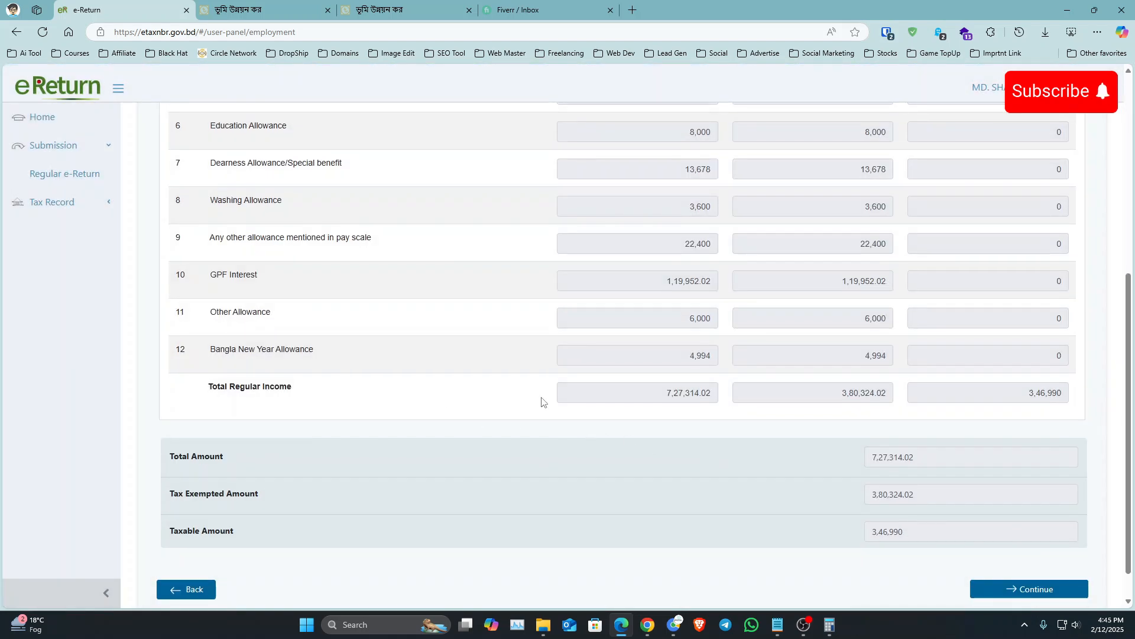
# - Copy the total regular income amount, 7,27,314.02, and paste it into Calculator
pyautogui.moveTo(667, 393); pyautogui.dragTo(711, 393)
pyautogui.rightClick(707, 396)
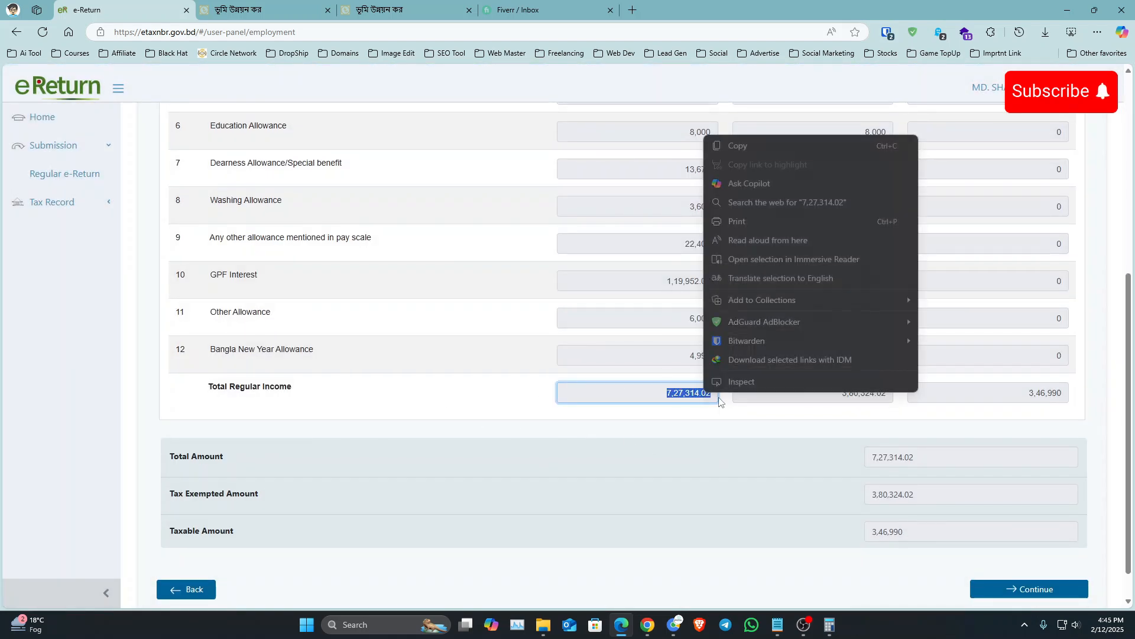
pyautogui.click(763, 146)
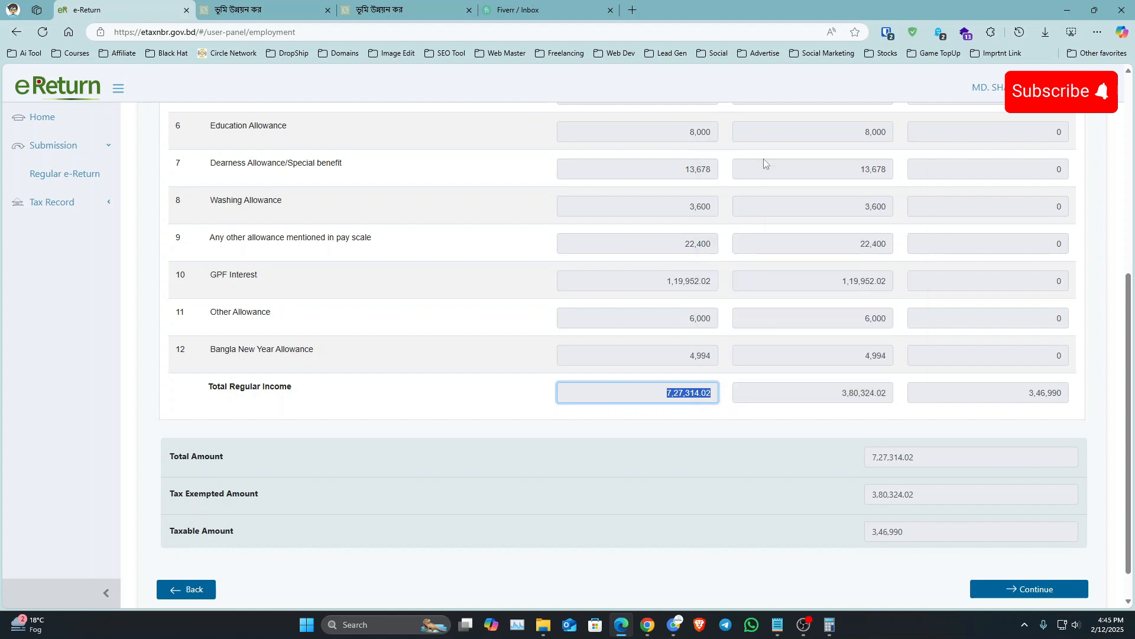
pyautogui.click(830, 625)
pyautogui.press('Escape')
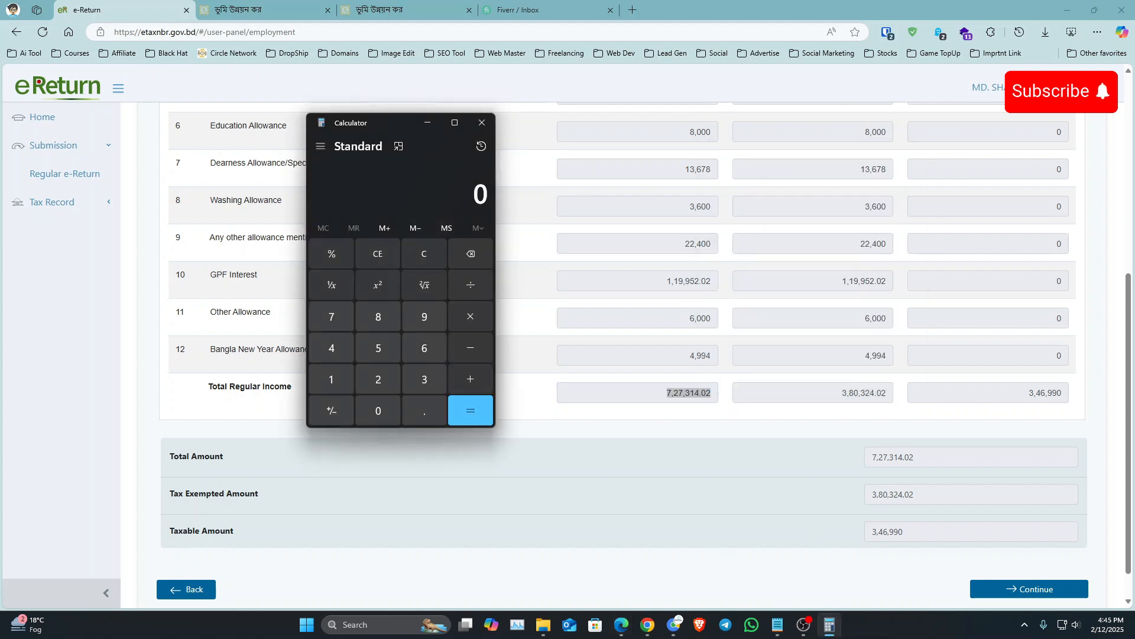
pyautogui.hotkey('ctrl', 'v')
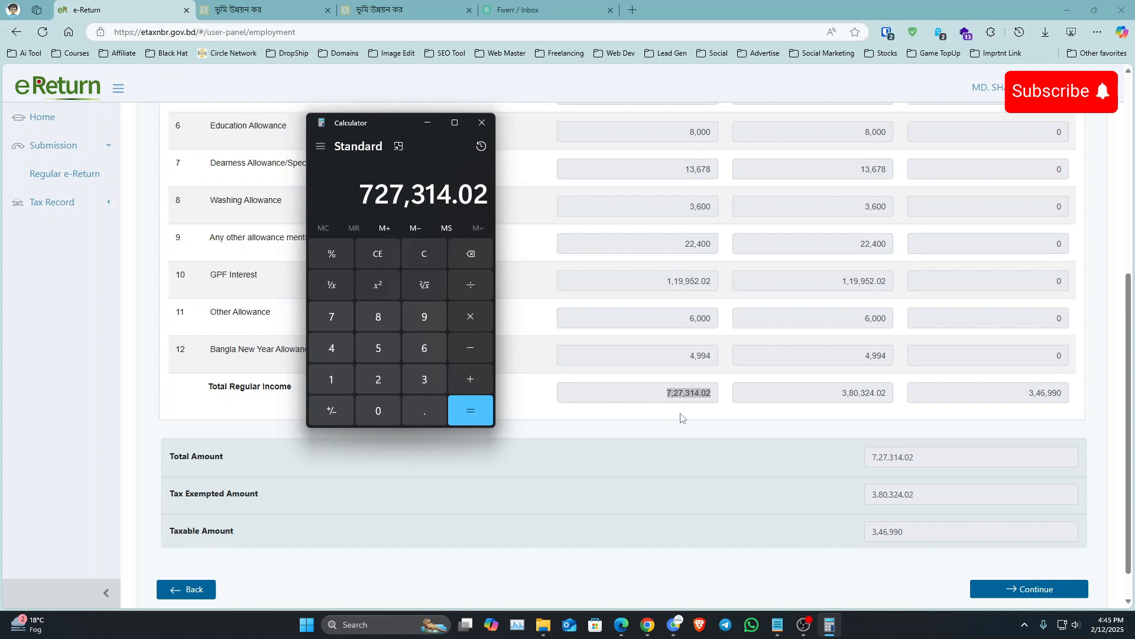
# - Copy the GPF Interest amount, 1,19,952.02, from the employment summary and subtract it from the total income in Calculator
pyautogui.moveTo(667, 281); pyautogui.dragTo(711, 282)
pyautogui.rightClick(701, 273)
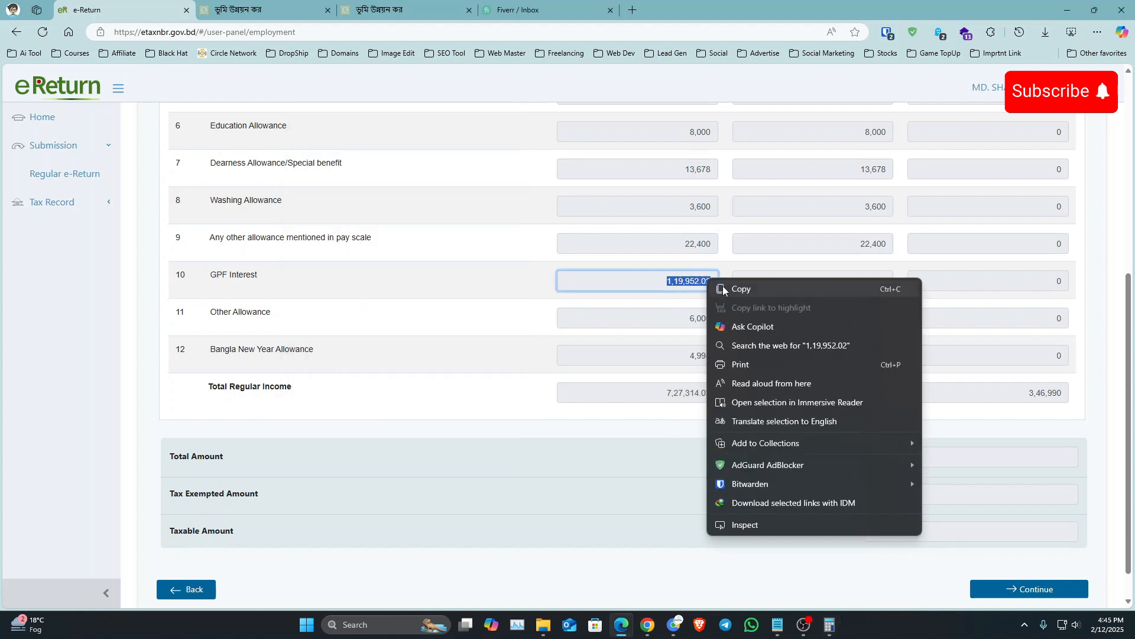
pyautogui.click(726, 294)
pyautogui.click(826, 627)
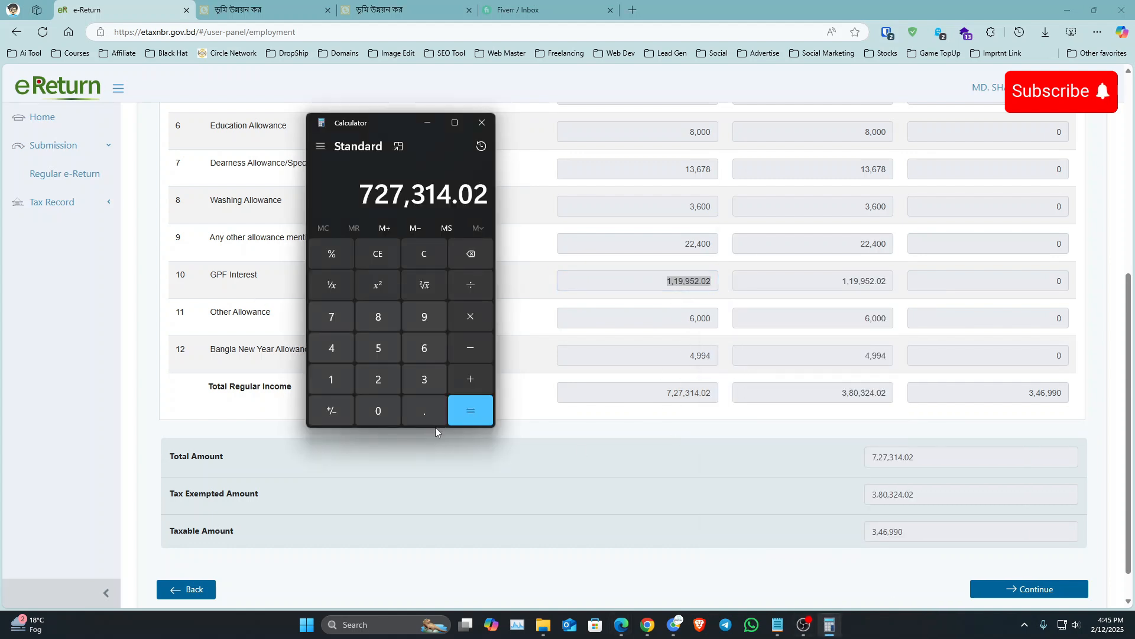
pyautogui.click(473, 352)
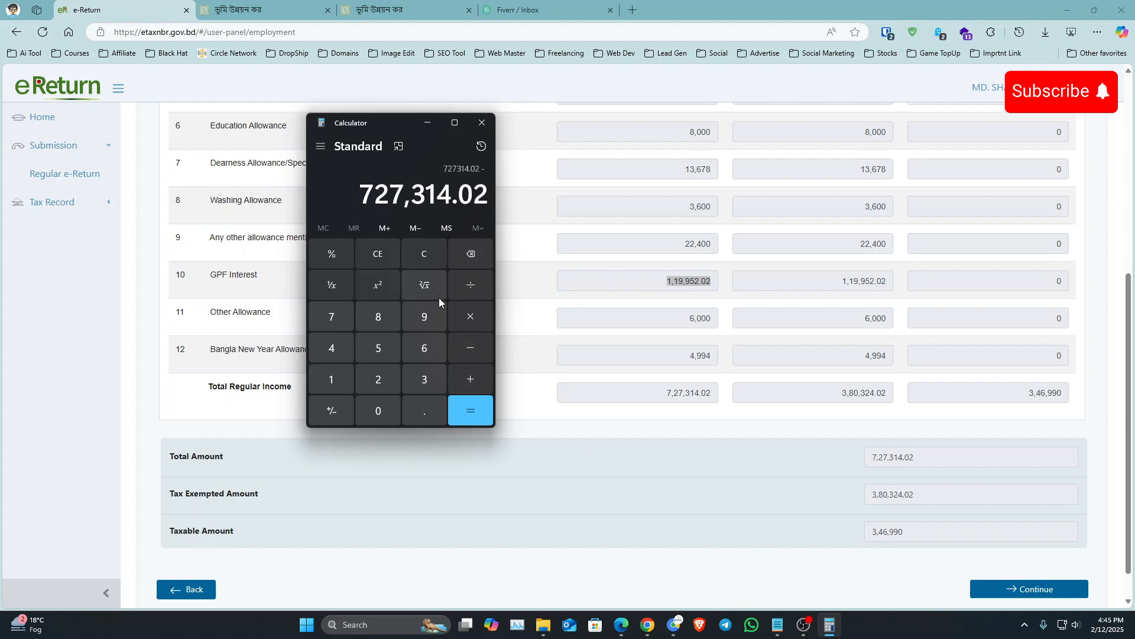
pyautogui.hotkey('ctrl', 'v')
pyautogui.click(484, 407)
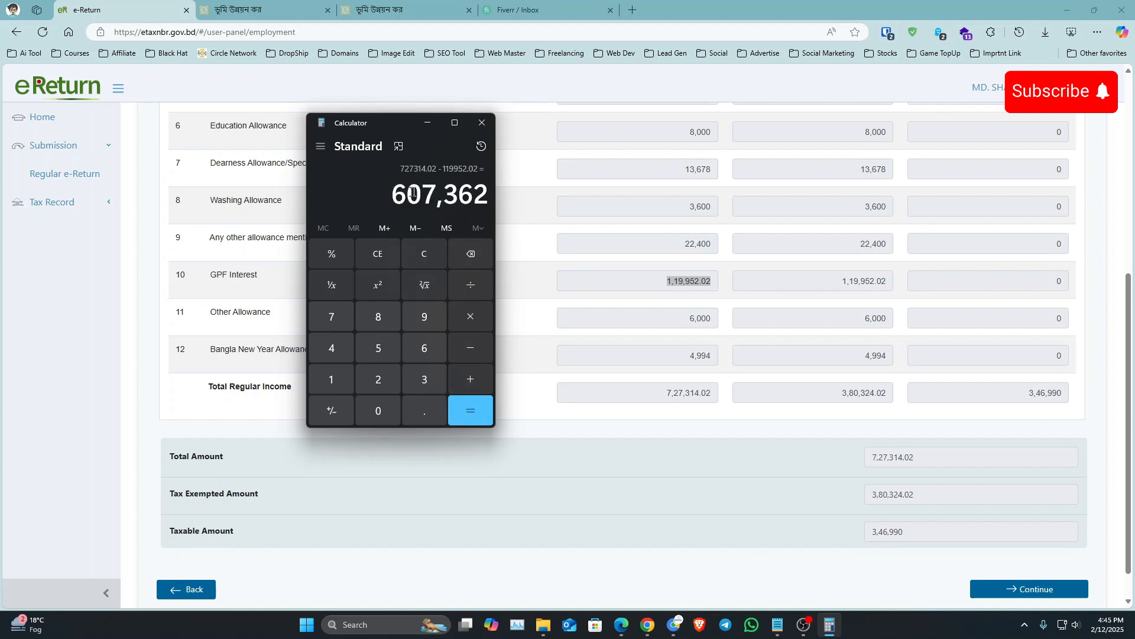
pyautogui.moveTo(392, 193); pyautogui.dragTo(474, 194)
# - Switch back to e-Return in Edge and open the Rebate section at its investment totals
pyautogui.click(673, 201)
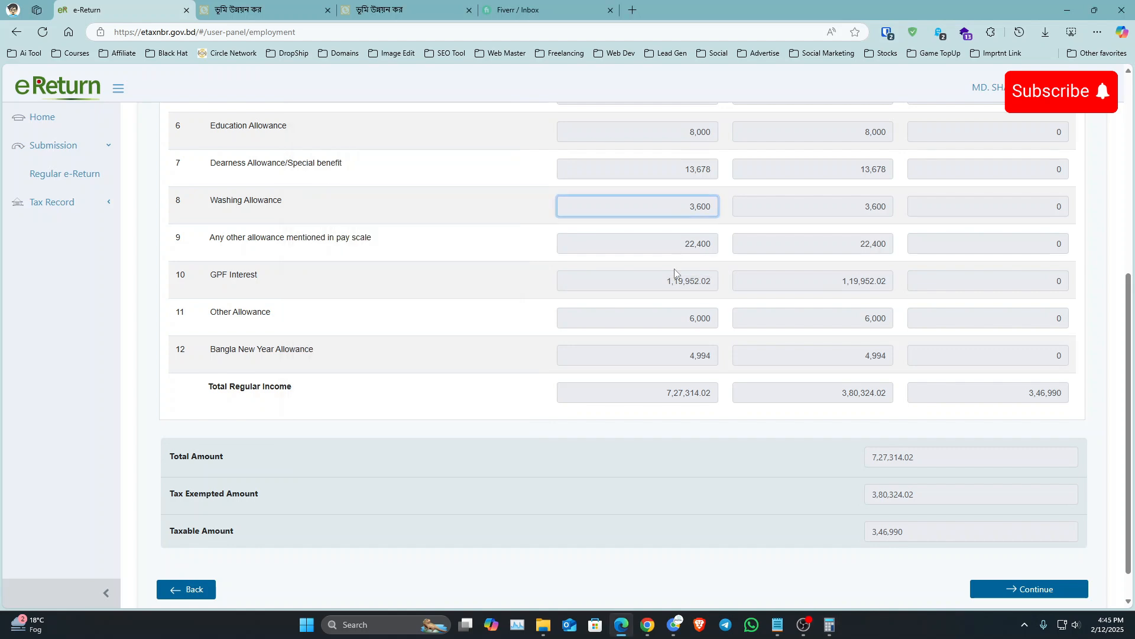
pyautogui.scroll(6, 699, 373)
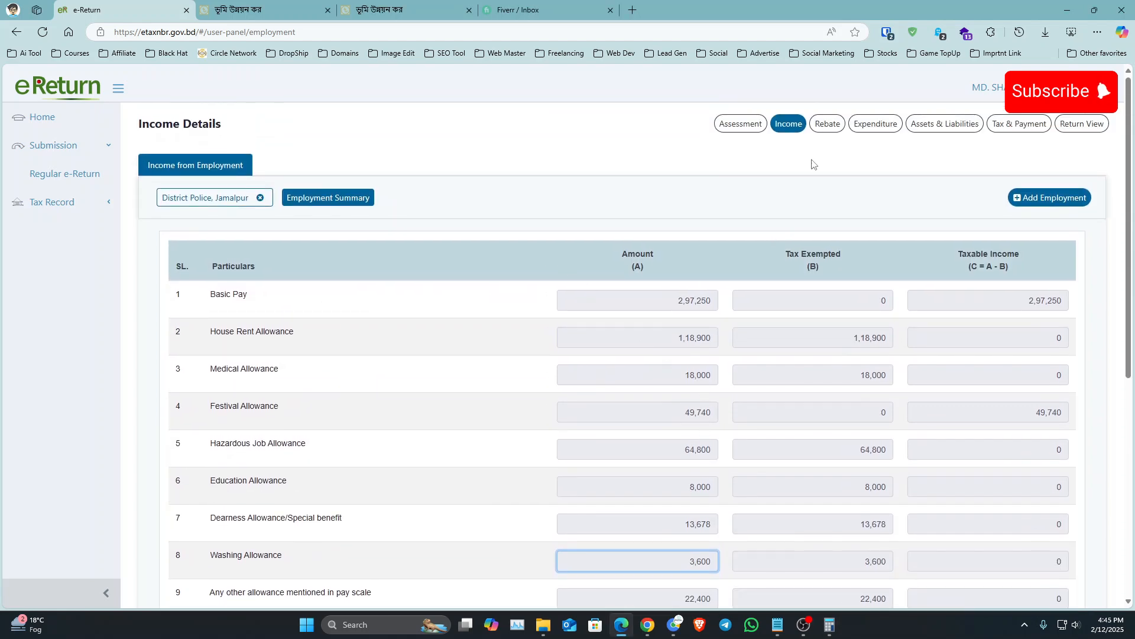
pyautogui.click(828, 124)
pyautogui.scroll(-10, 432, 373)
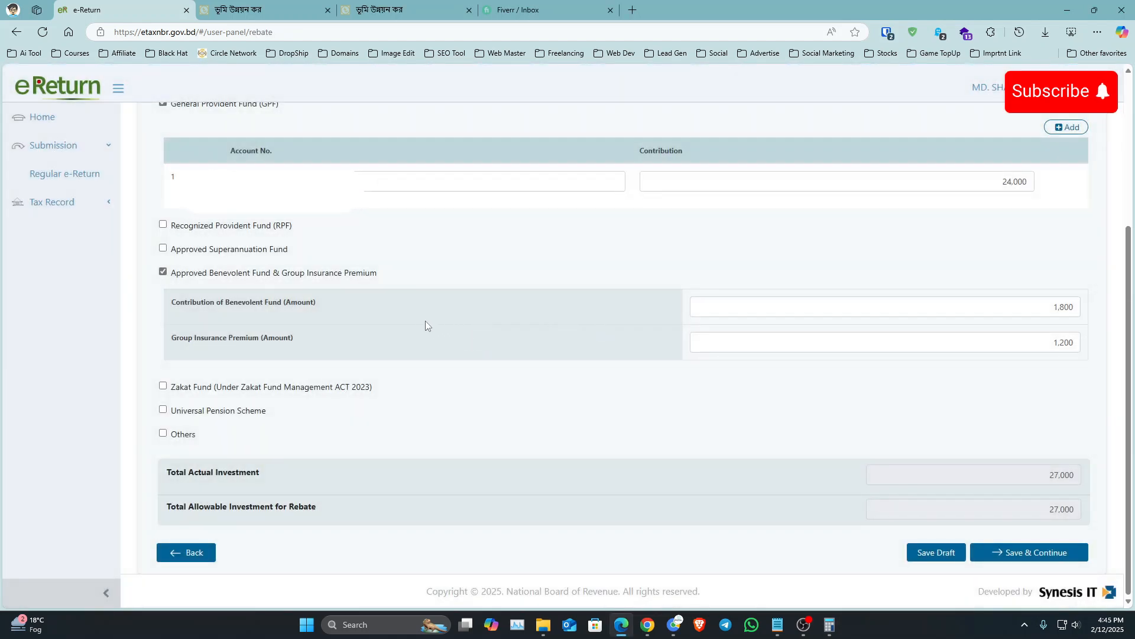
# - Switch to Calculator and subtract the total allowable investment of 27,000 from the previous result
pyautogui.scroll(1, 438, 363)
pyautogui.click(828, 622)
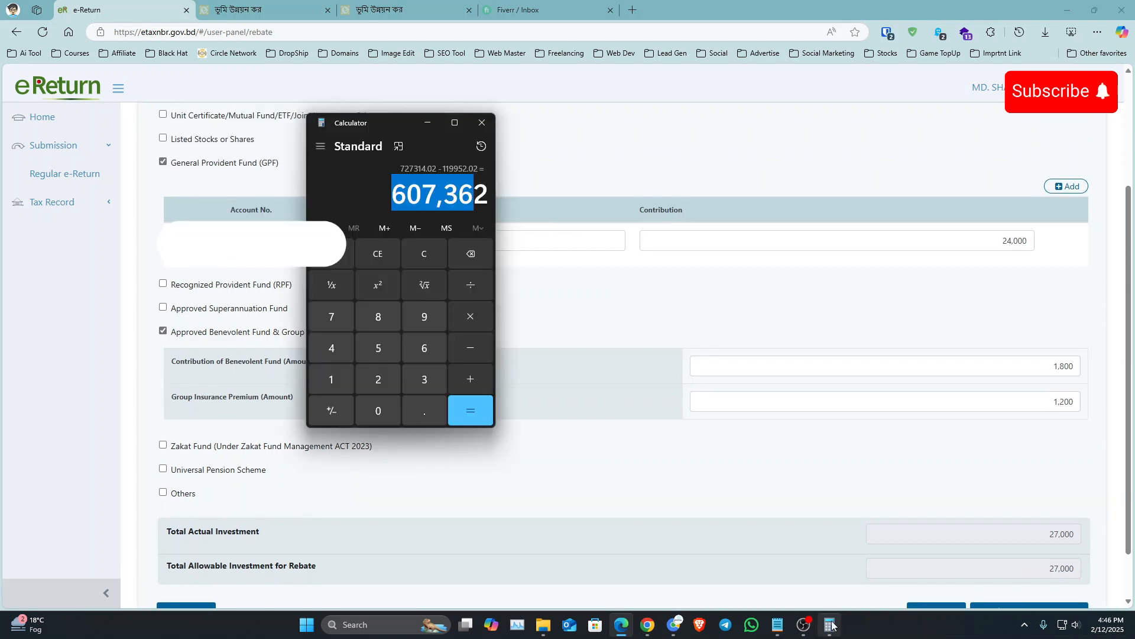
pyautogui.click(474, 354)
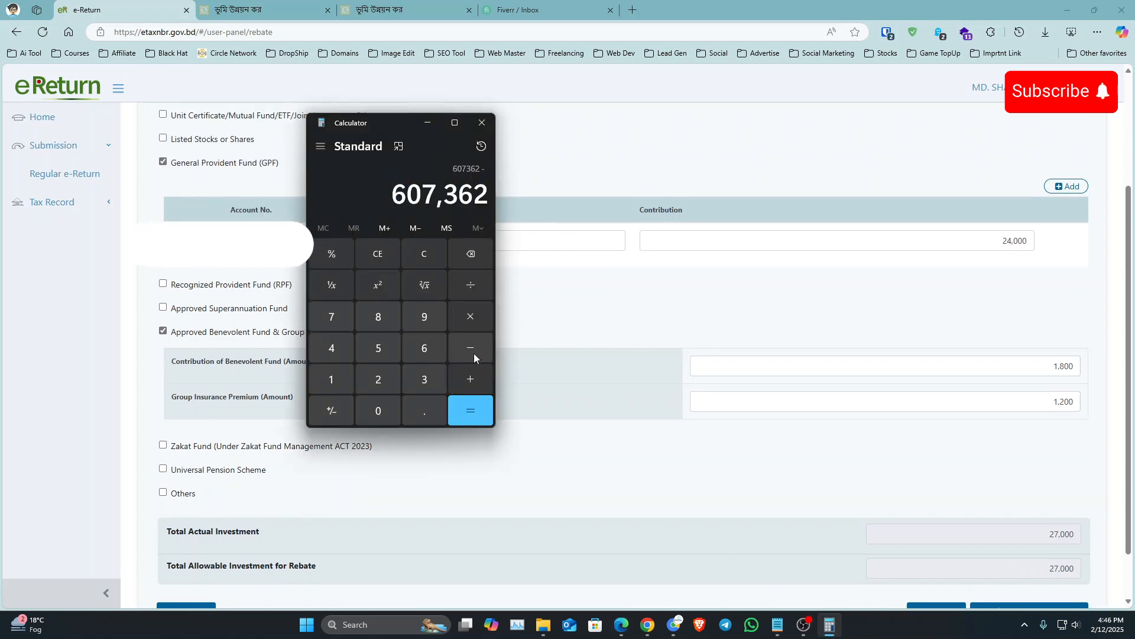
pyautogui.click(377, 371)
pyautogui.click(332, 317)
pyautogui.click(373, 405)
pyautogui.click(373, 404)
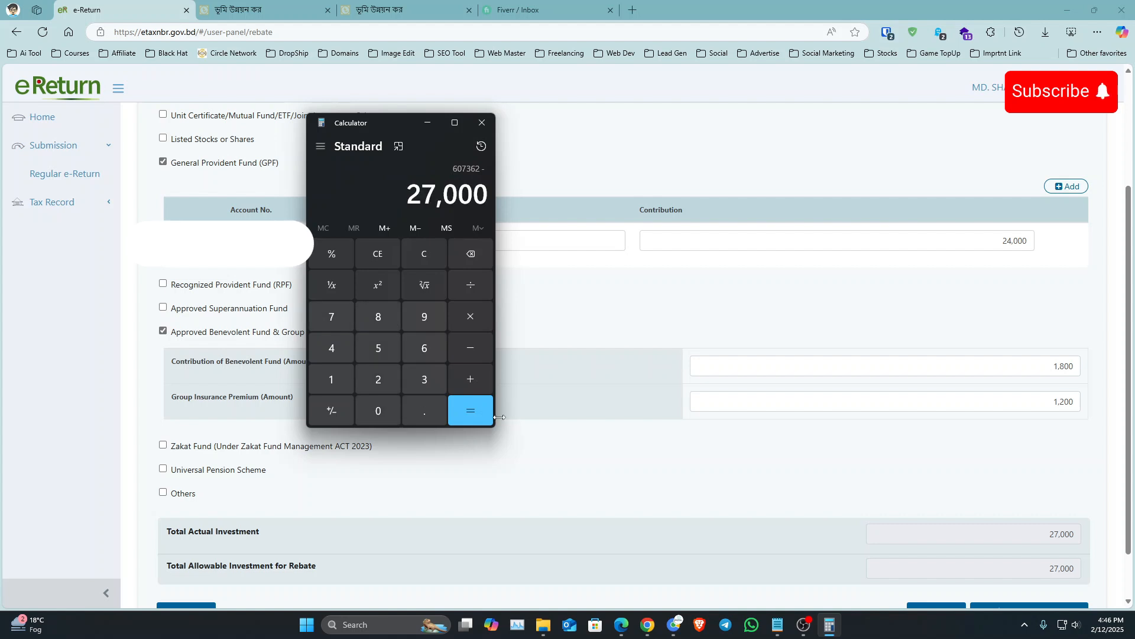
pyautogui.click(490, 414)
pyautogui.moveTo(393, 194); pyautogui.dragTo(490, 192)
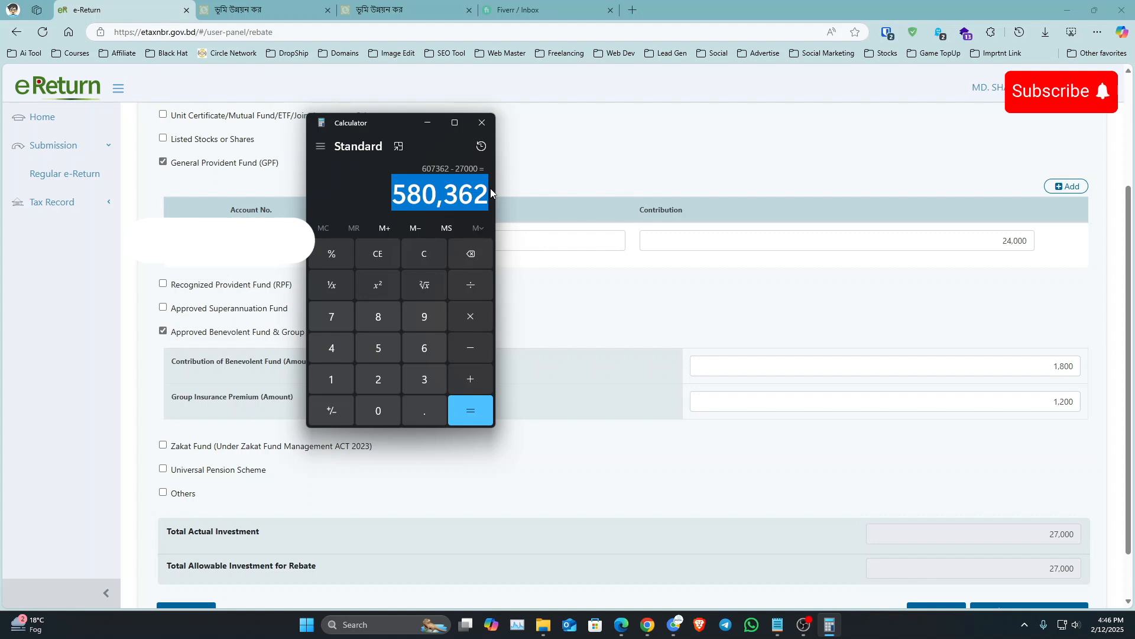
pyautogui.click(491, 189)
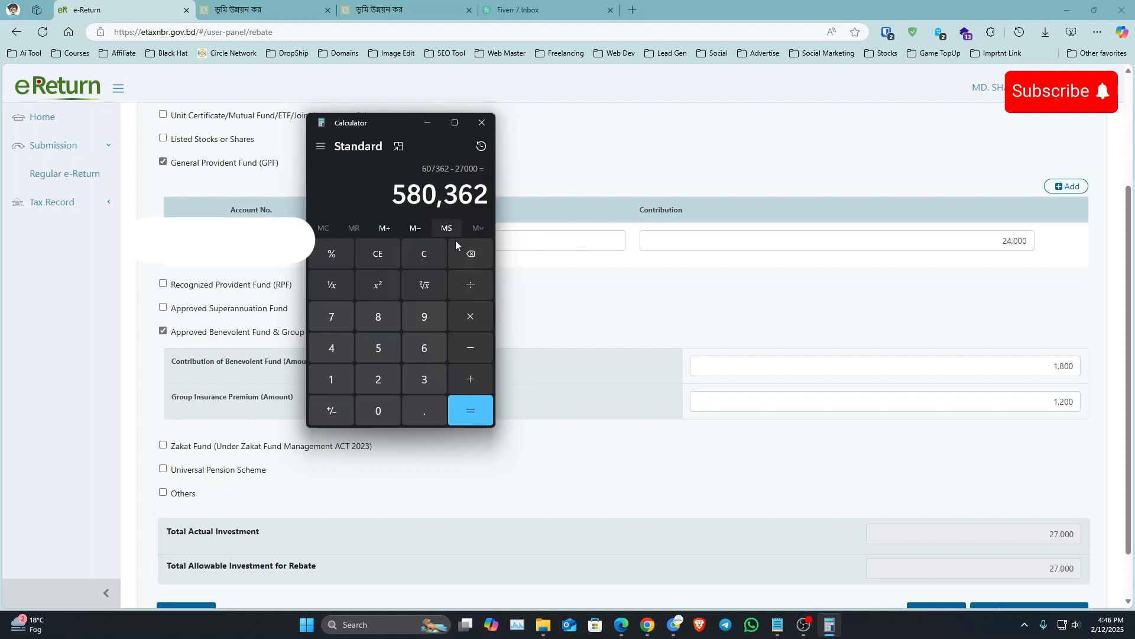
# - Subtract a further 80,000 from the result in Calculator, highlight the remainder and close Calculator
pyautogui.click(472, 342)
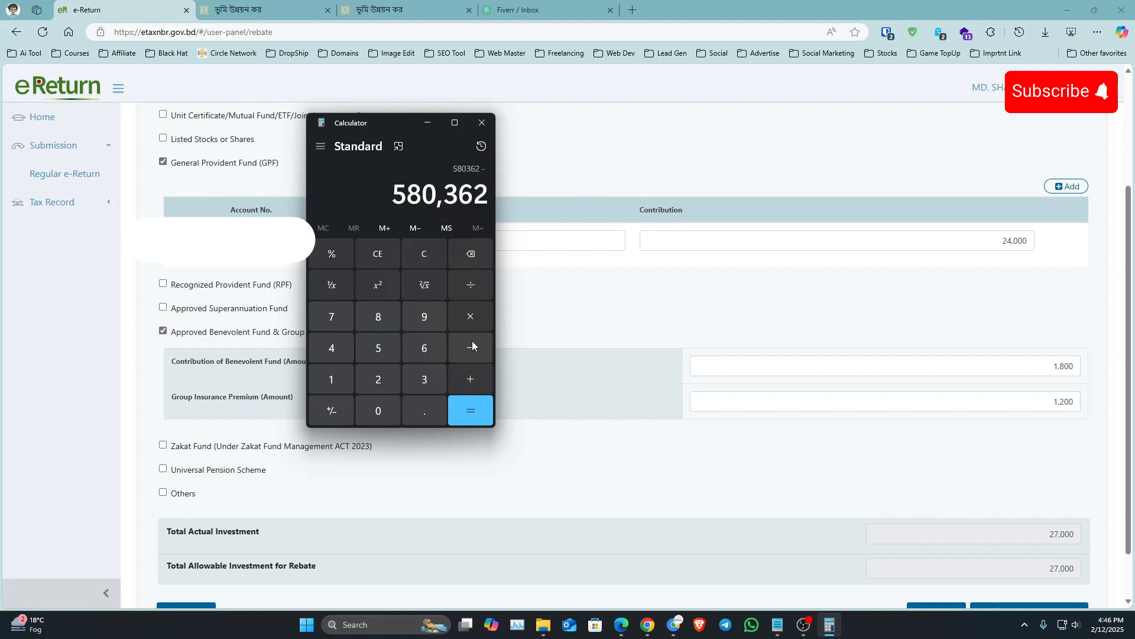
pyautogui.click(378, 324)
pyautogui.click(381, 408)
pyautogui.doubleClick(381, 408)
pyautogui.click(381, 408)
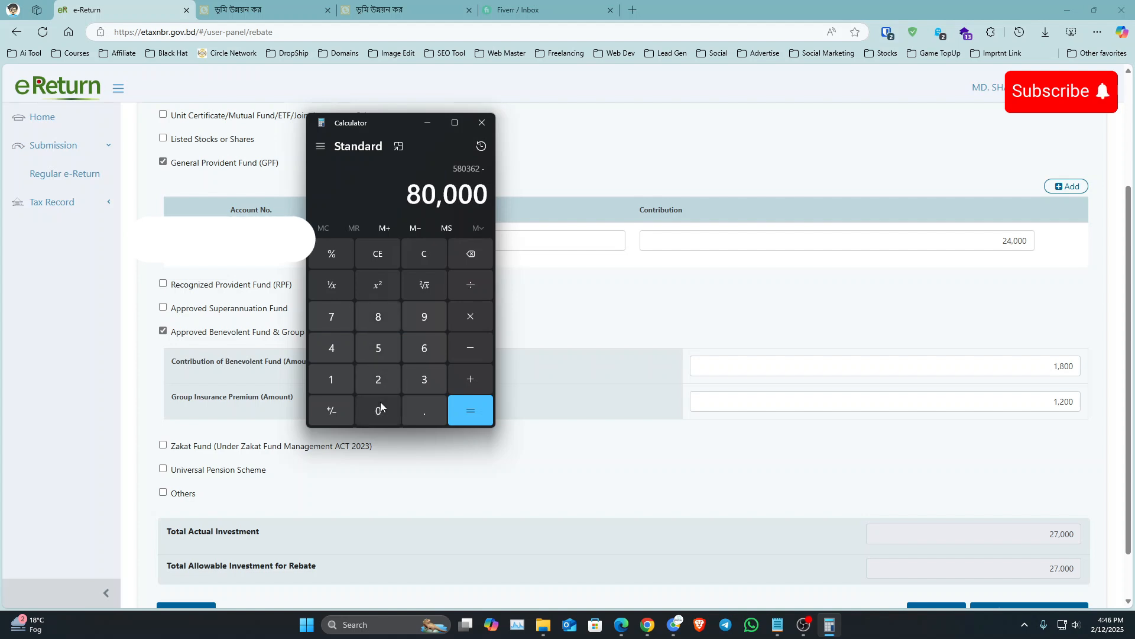
pyautogui.click(476, 409)
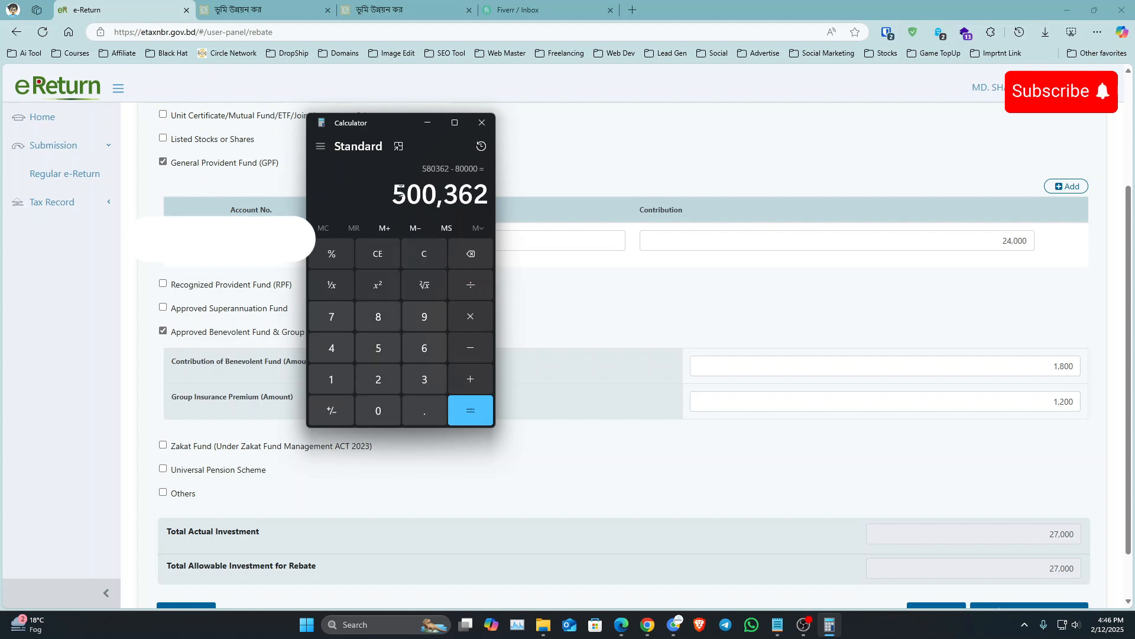
pyautogui.moveTo(400, 193); pyautogui.dragTo(489, 194)
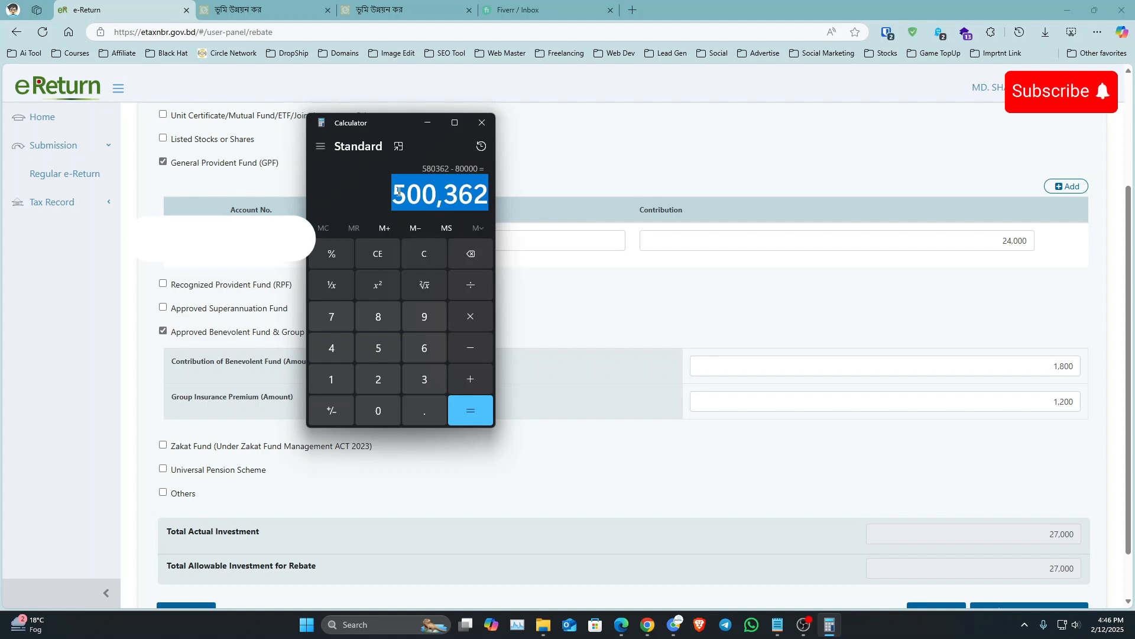
pyautogui.moveTo(399, 193); pyautogui.dragTo(492, 192)
pyautogui.click(491, 195)
pyautogui.click(481, 124)
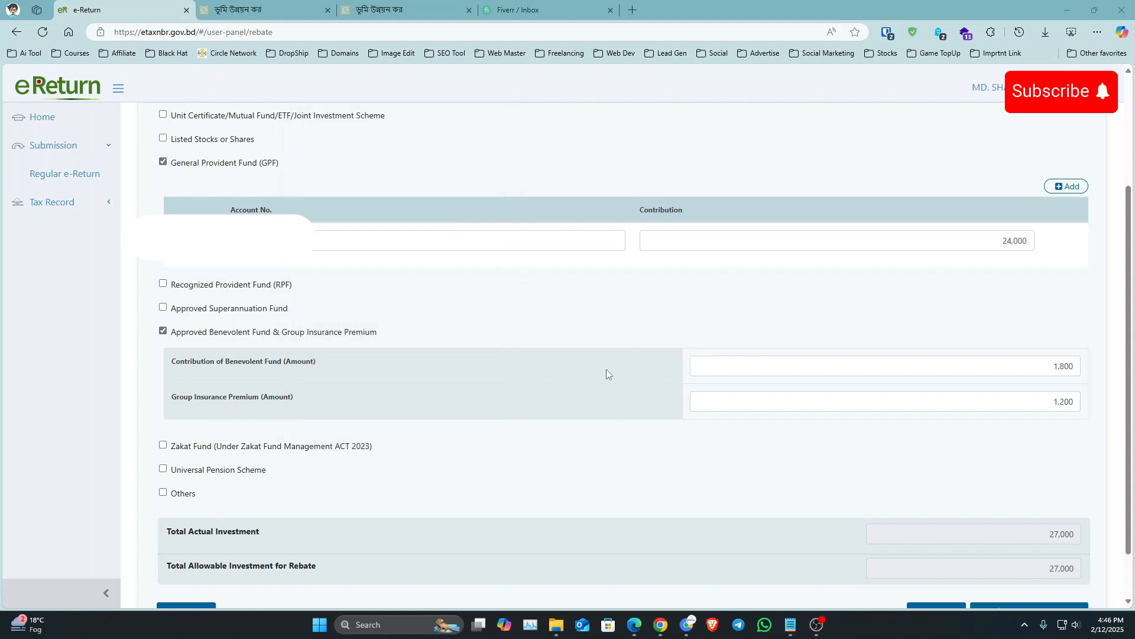
# - Open the Expenditure section and review the lifestyle expense and tax payment amounts down to the total
pyautogui.scroll(-1, 598, 379)
pyautogui.scroll(4, 585, 380)
pyautogui.click(889, 121)
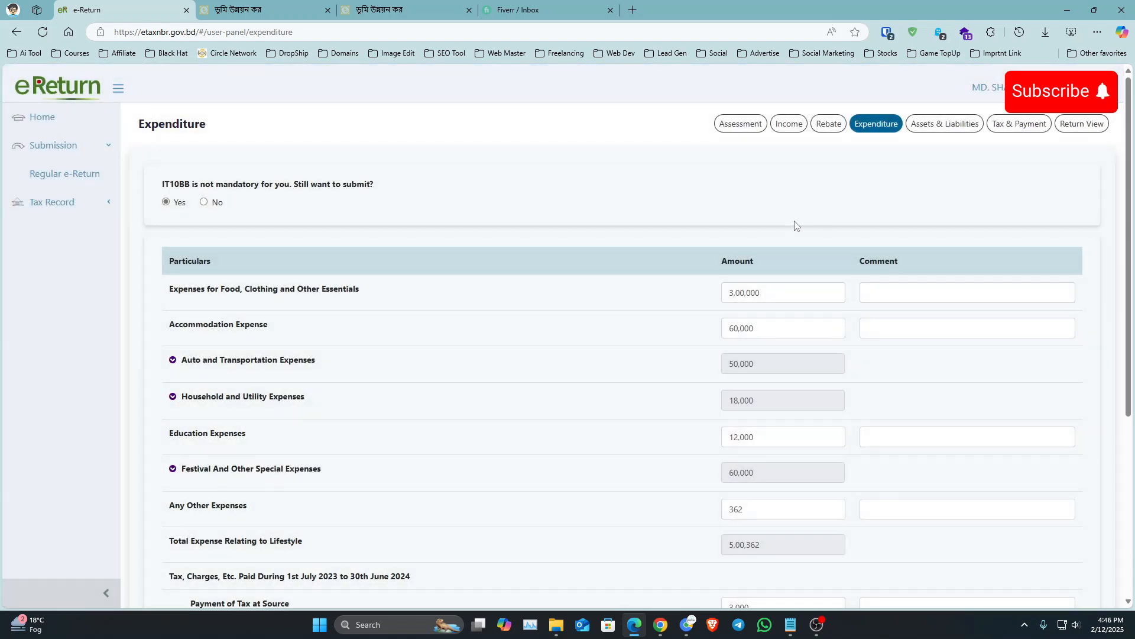
pyautogui.scroll(-5, 689, 295)
pyautogui.scroll(3, 692, 313)
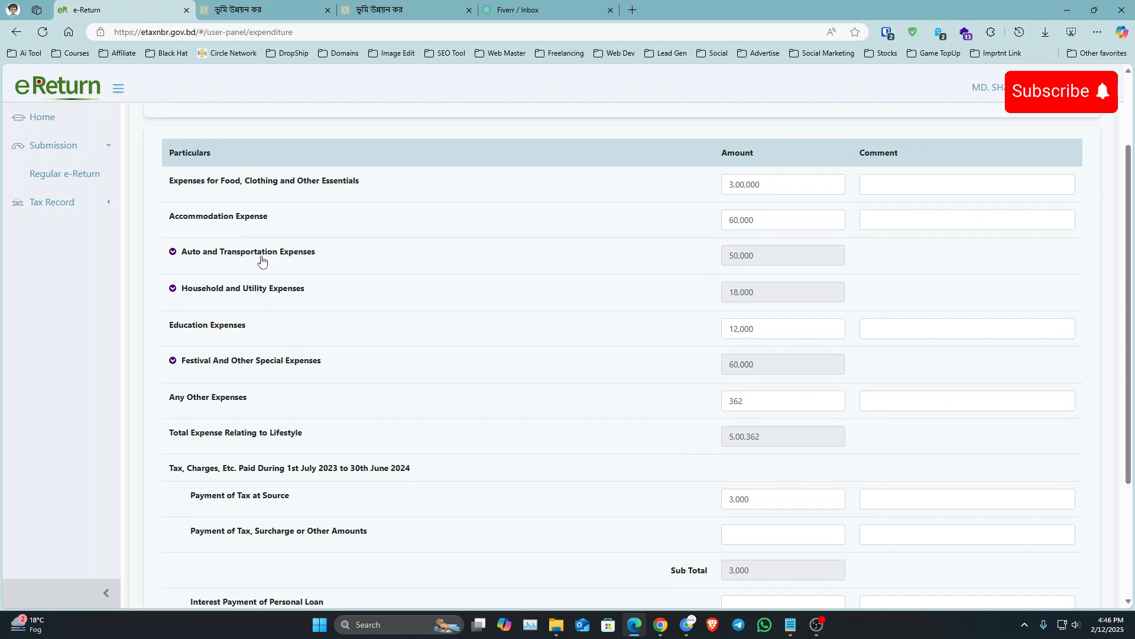
pyautogui.scroll(-2, 319, 296)
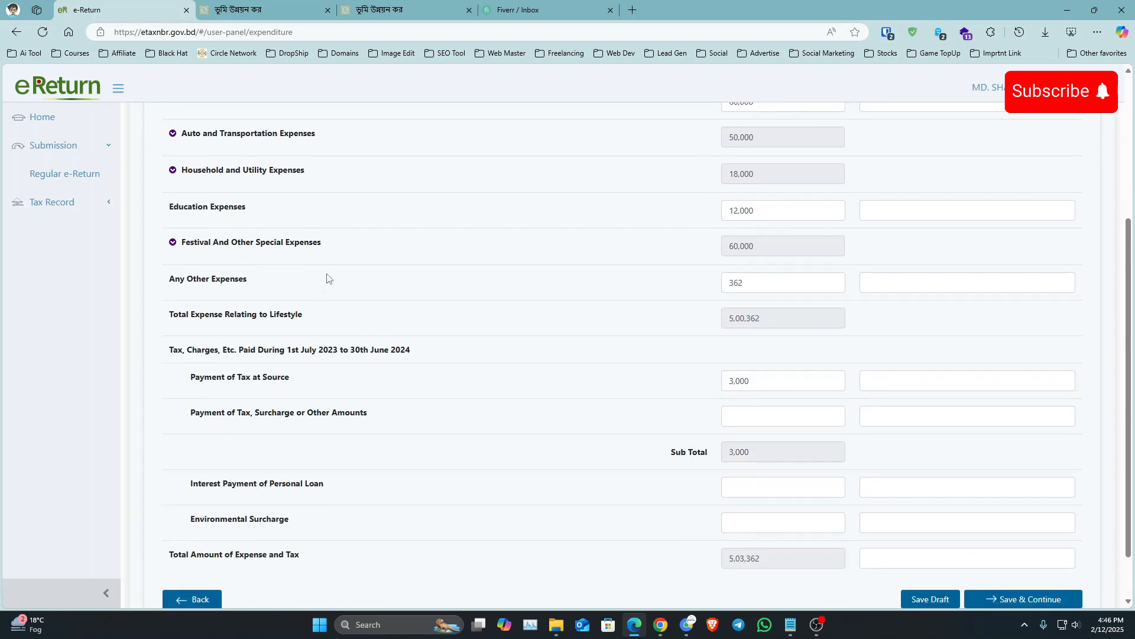
pyautogui.scroll(-1, 330, 277)
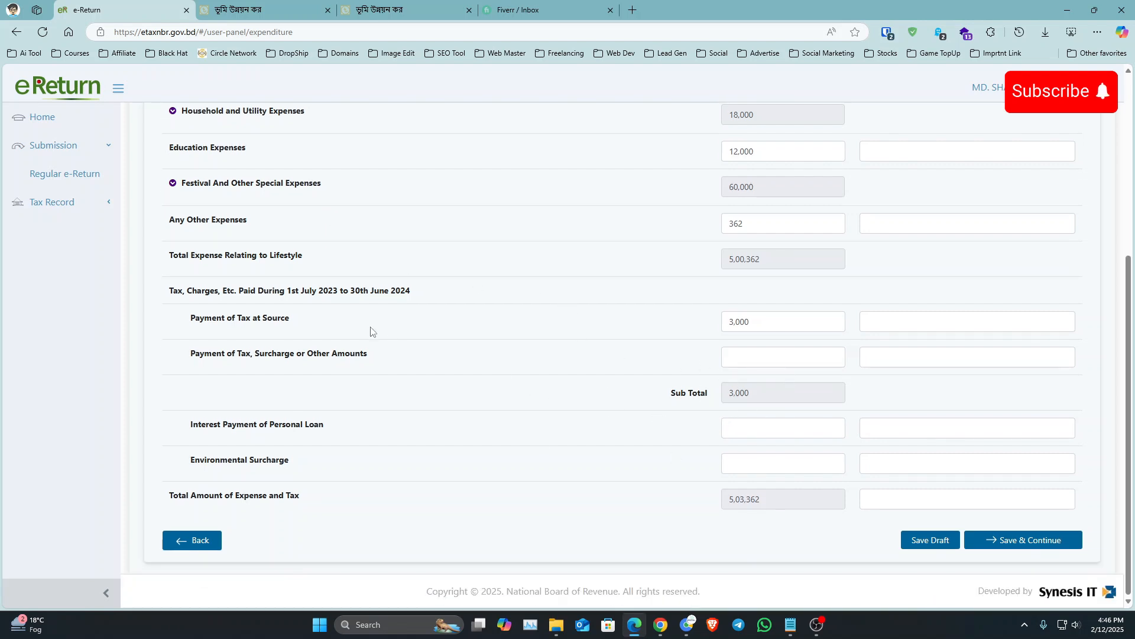
# - Check the Payment of Tax at Source amount against the income tax row of the yearly salary statement in Cent Browser, and return to Edge
pyautogui.moveTo(189, 320); pyautogui.dragTo(309, 319)
pyautogui.click(324, 318)
pyautogui.moveTo(749, 320); pyautogui.dragTo(672, 320)
pyautogui.click(671, 320)
pyautogui.moveTo(686, 625)
pyautogui.click(794, 577)
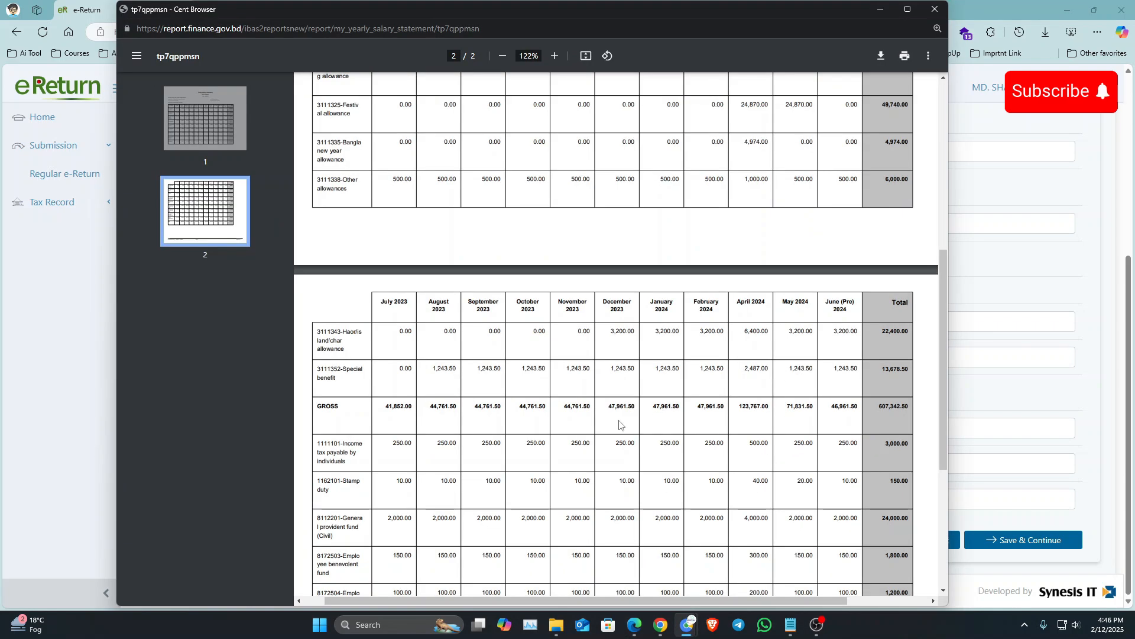
pyautogui.scroll(-1, 408, 309)
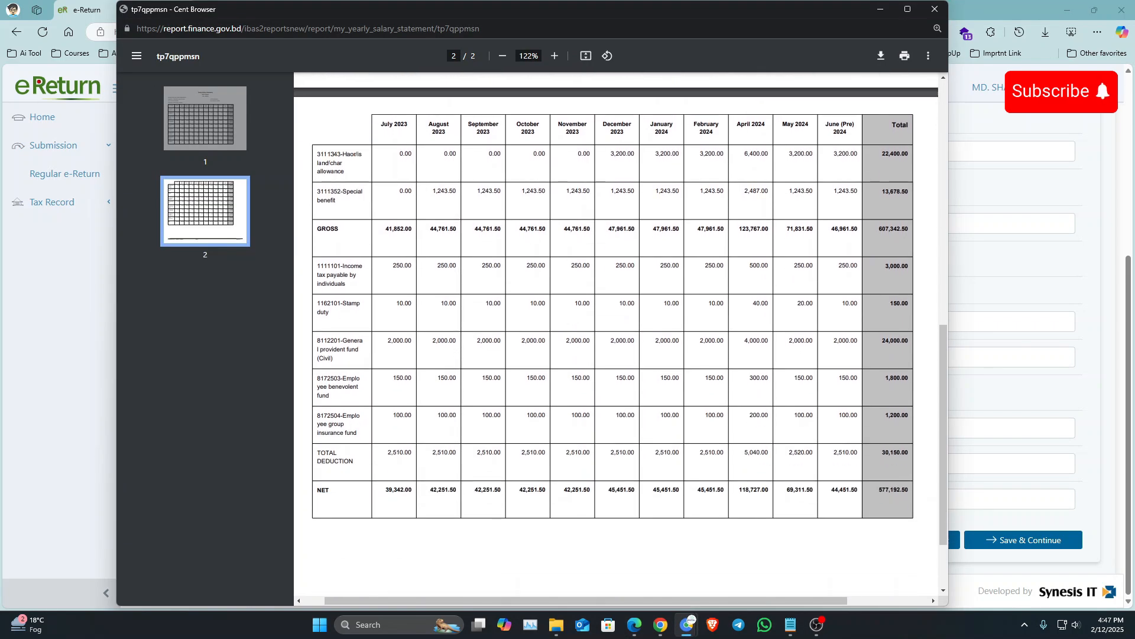
pyautogui.moveTo(392, 265); pyautogui.dragTo(838, 267)
pyautogui.click(838, 265)
pyautogui.click(975, 396)
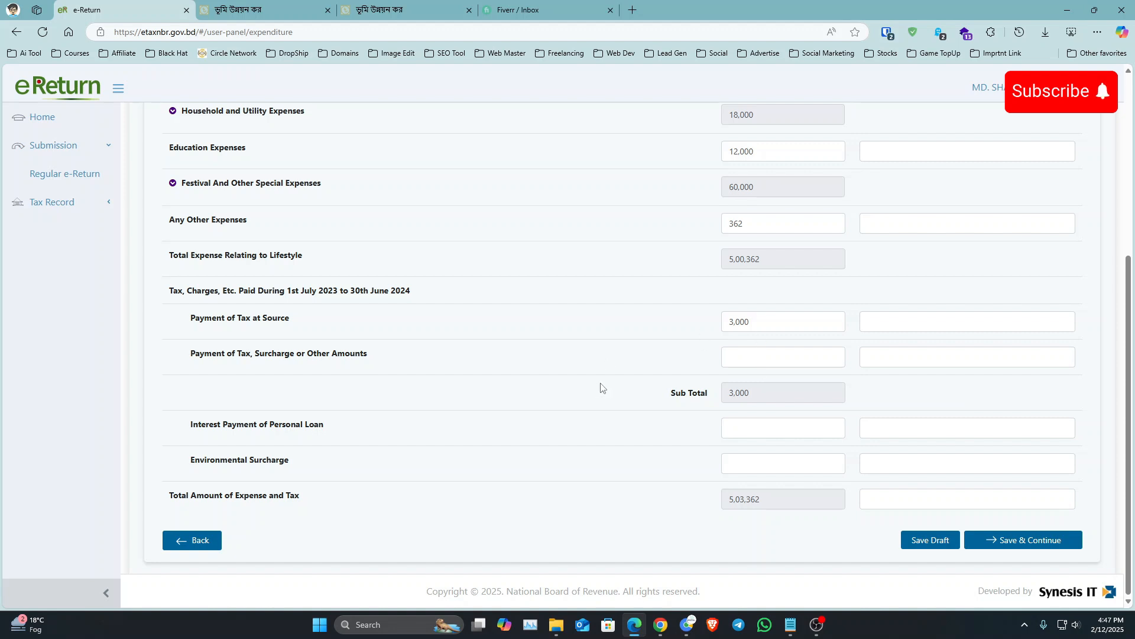
# - Check the Total Amount of Expense and Tax, save the Expenditure section and continue to Assets & Liabilities
pyautogui.doubleClick(742, 499)
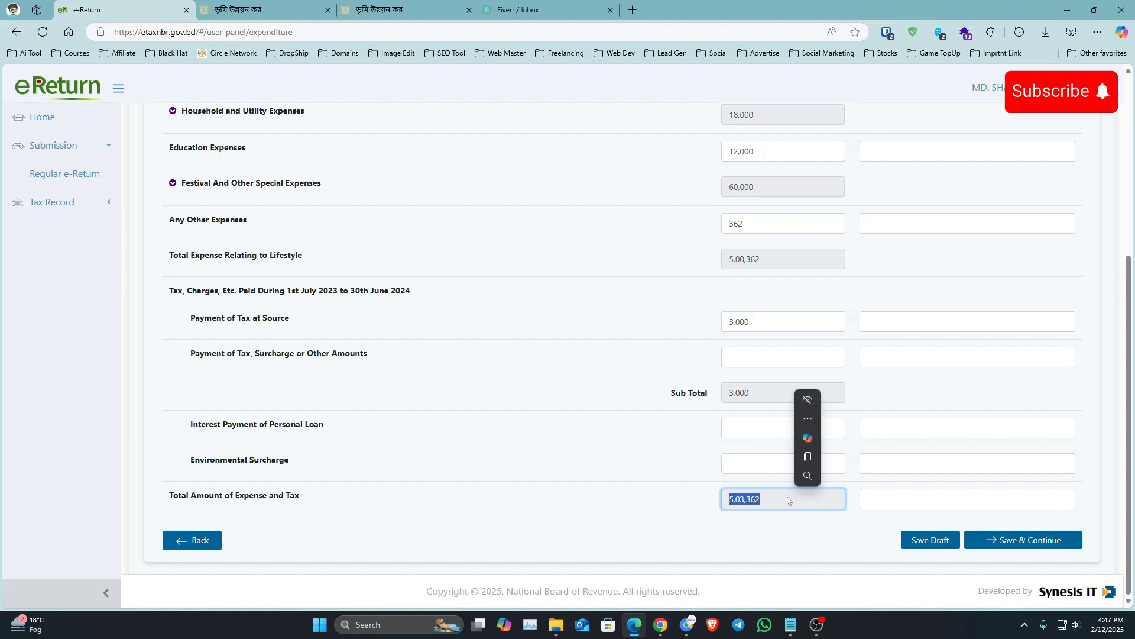
pyautogui.click(684, 515)
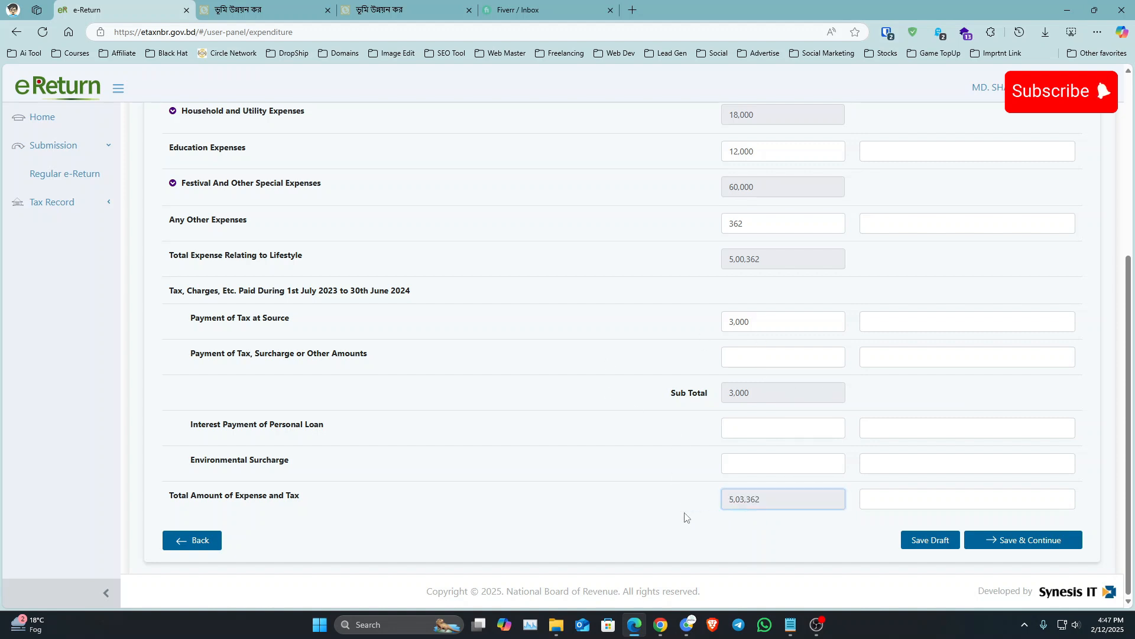
pyautogui.click(989, 540)
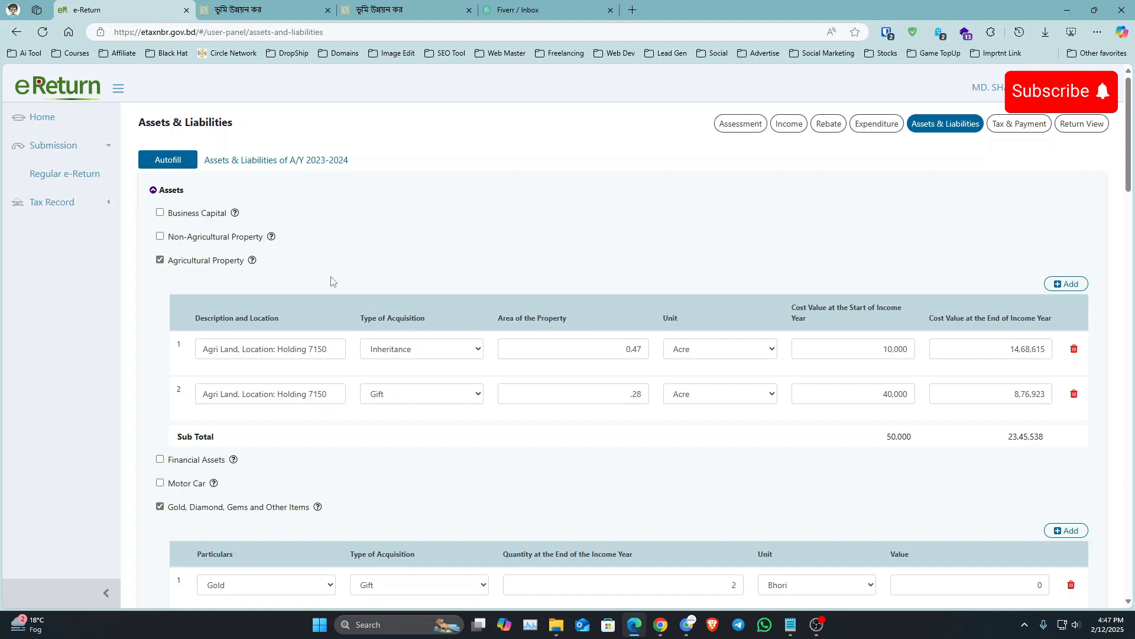
pyautogui.moveTo(234, 214)
pyautogui.click(164, 238)
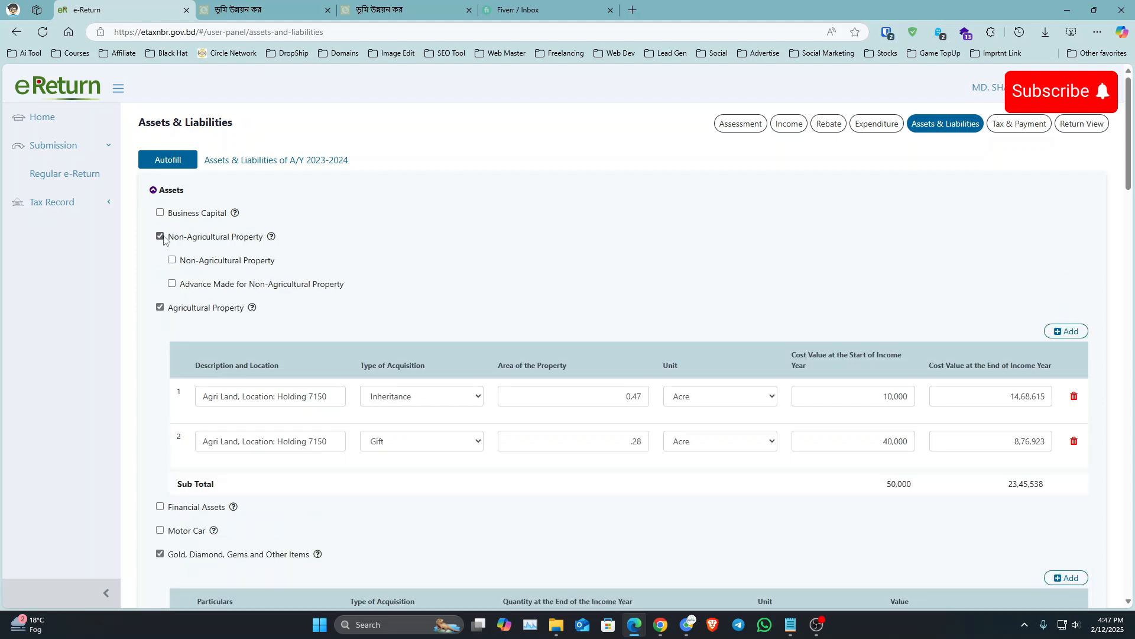
pyautogui.click(172, 261)
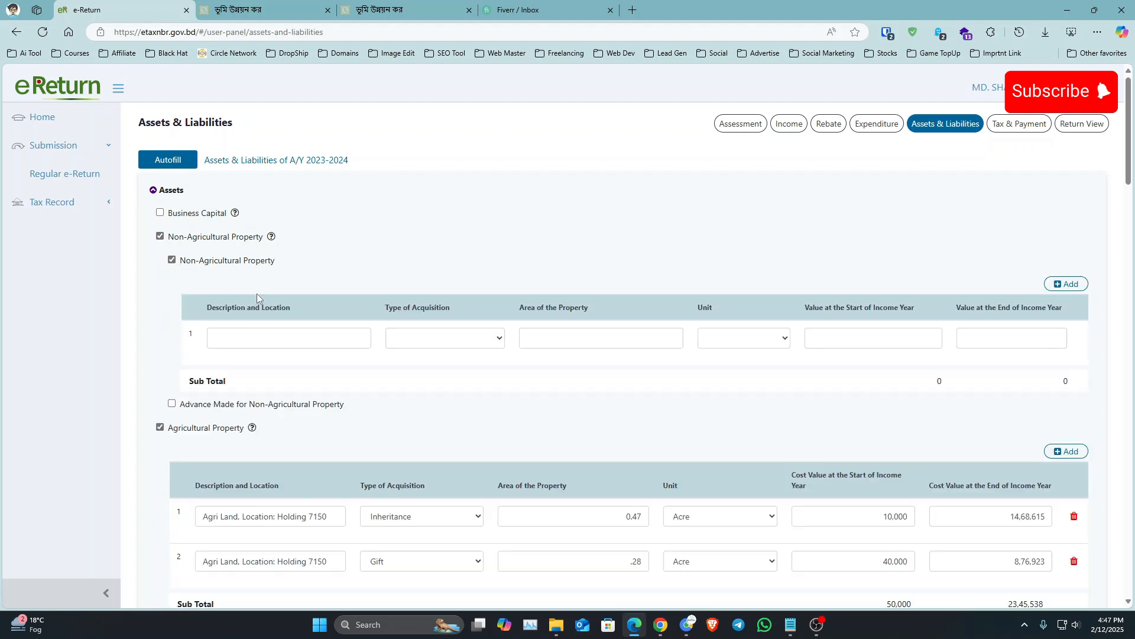
pyautogui.click(449, 338)
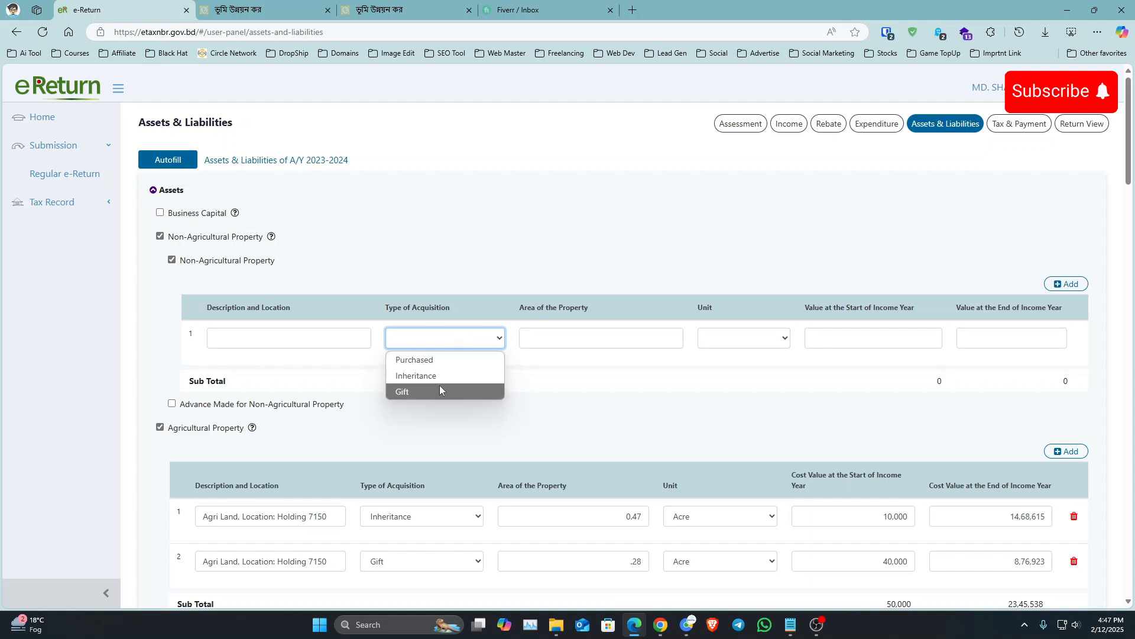
pyautogui.click(438, 389)
pyautogui.click(427, 340)
pyautogui.click(430, 360)
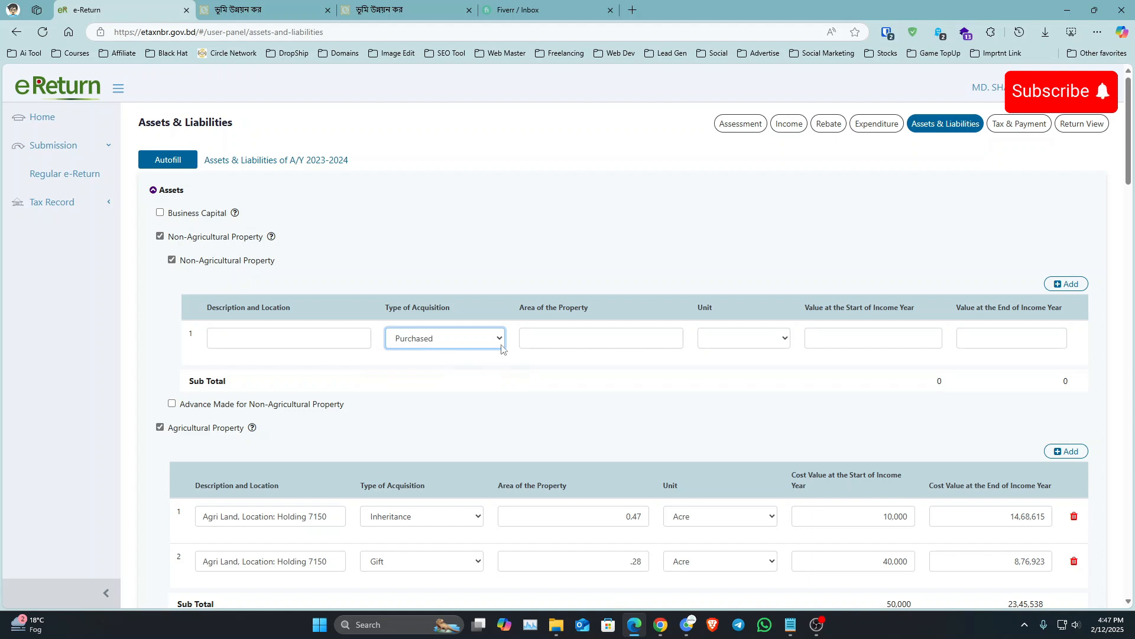
pyautogui.click(260, 338)
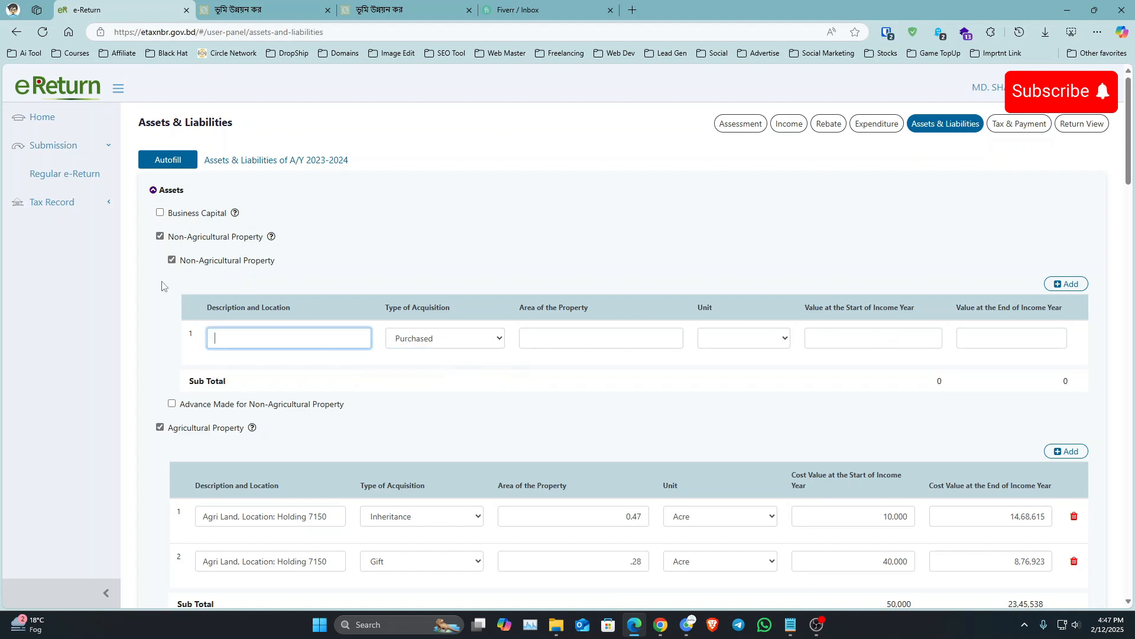
pyautogui.click(172, 261)
pyautogui.click(159, 237)
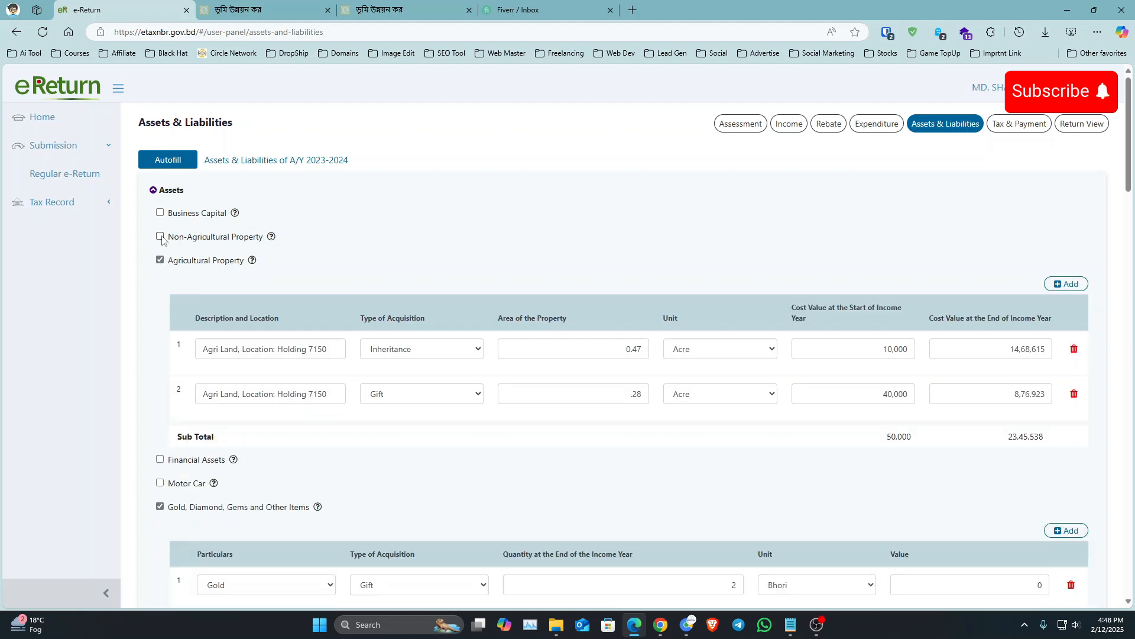
# - Examine the description, area and unit of the inherited land entry under Agricultural Property
pyautogui.moveTo(168, 260); pyautogui.dragTo(258, 261)
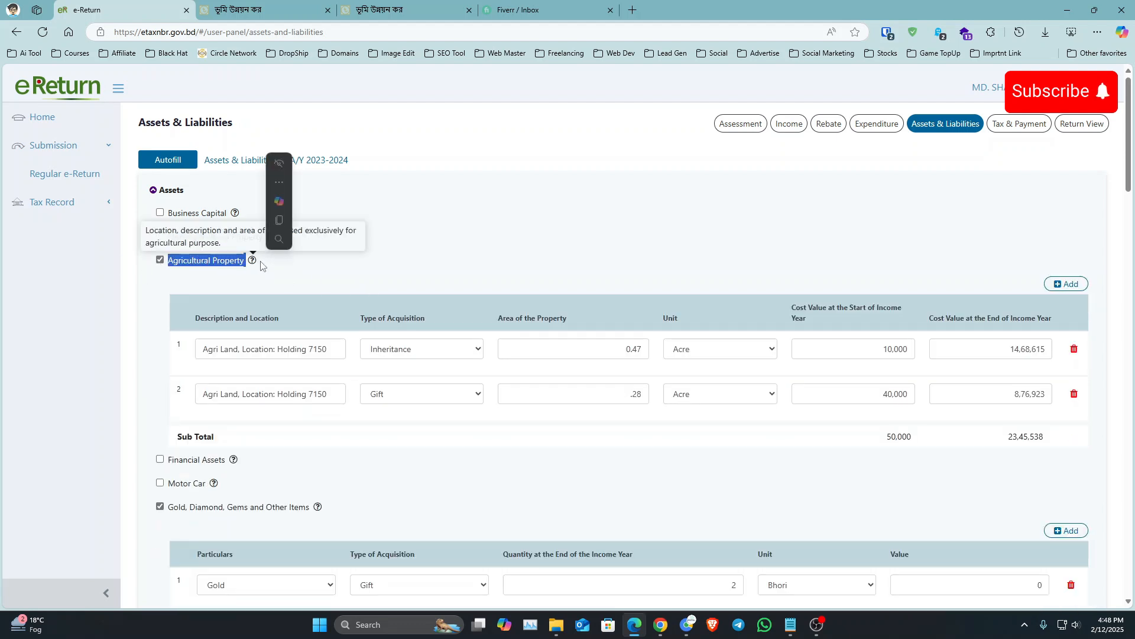
pyautogui.click(359, 347)
pyautogui.moveTo(203, 349); pyautogui.dragTo(298, 349)
pyautogui.click(210, 332)
pyautogui.click(248, 349)
pyautogui.click(260, 318)
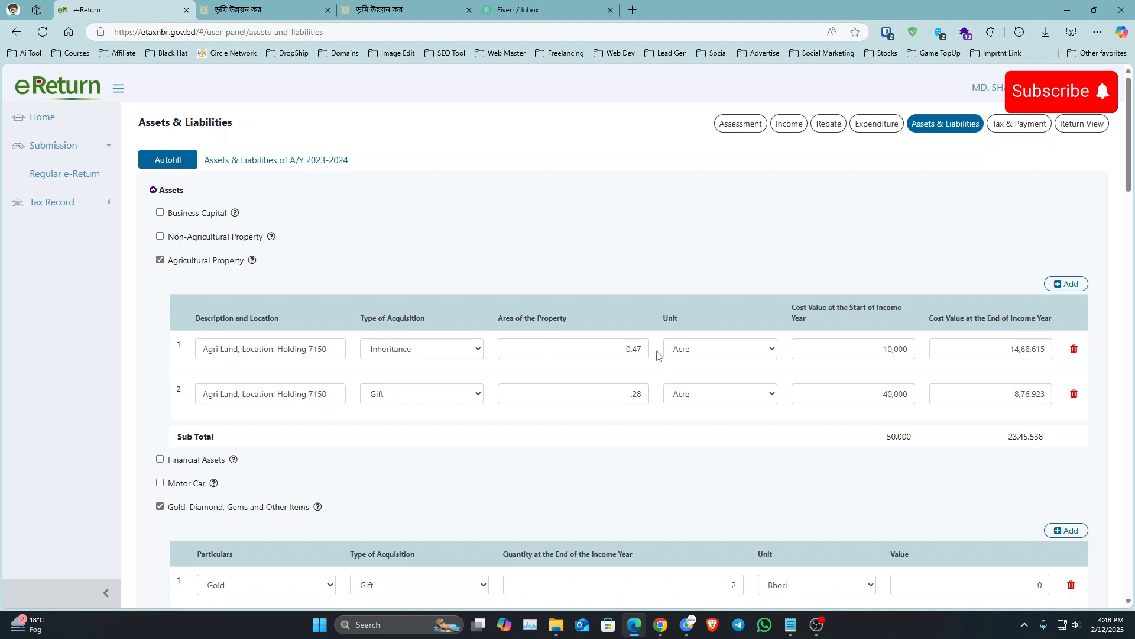
pyautogui.moveTo(643, 349); pyautogui.dragTo(624, 349)
pyautogui.click(625, 349)
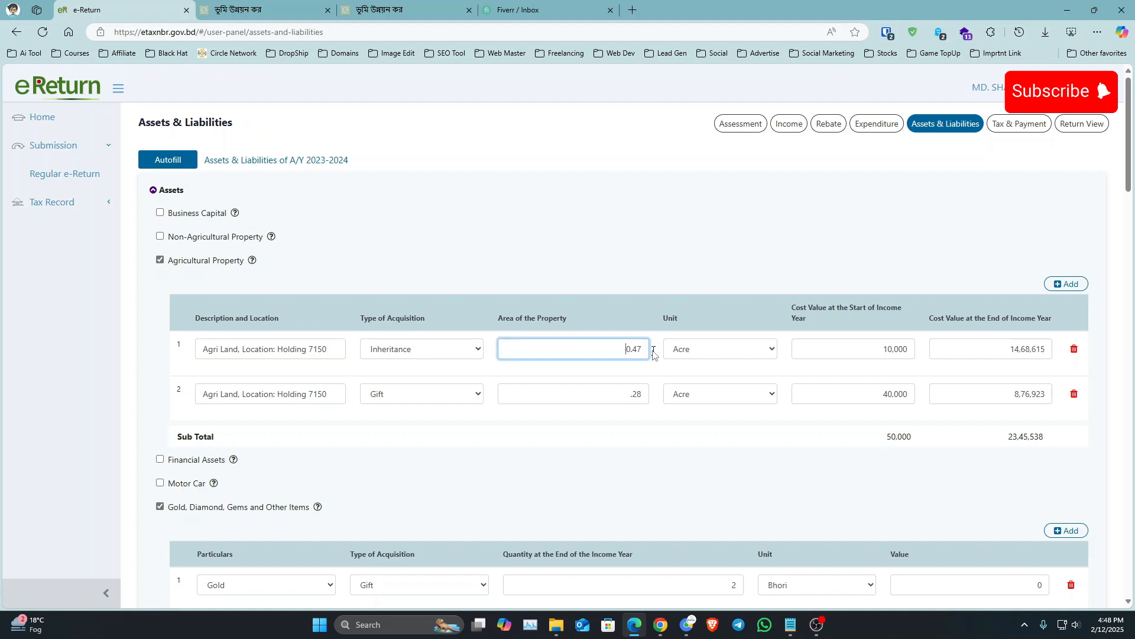
pyautogui.click(695, 356)
pyautogui.click(694, 322)
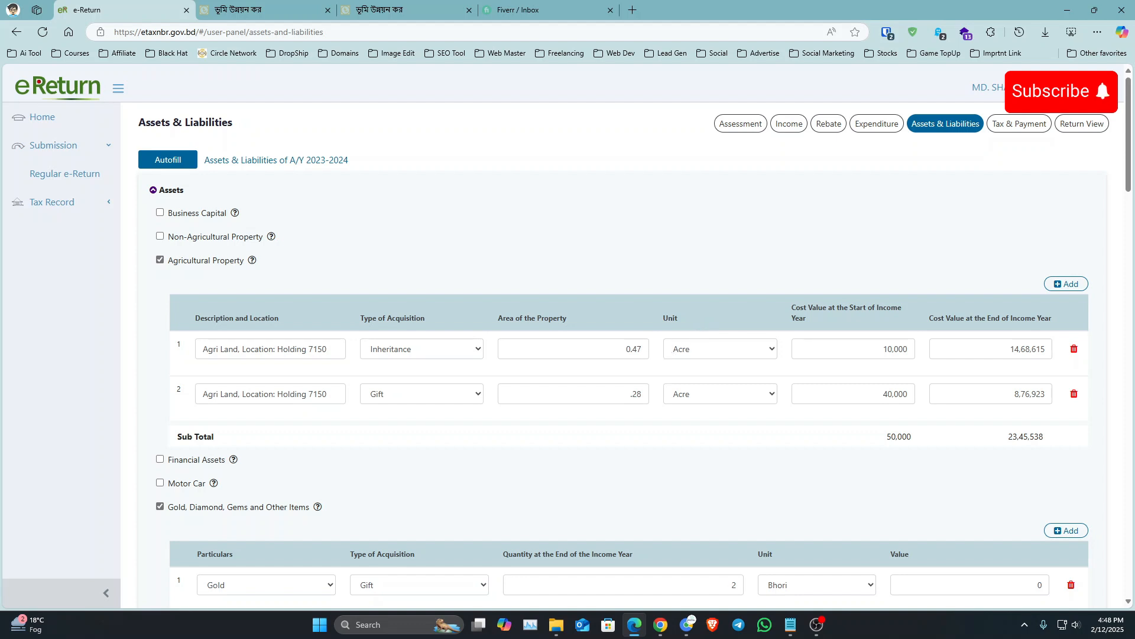
pyautogui.moveTo(625, 349); pyautogui.dragTo(637, 349)
pyautogui.click(639, 322)
# - Examine the inherited land's start and end cost values, the gifted land entry, and the gold entries below them
pyautogui.click(880, 348)
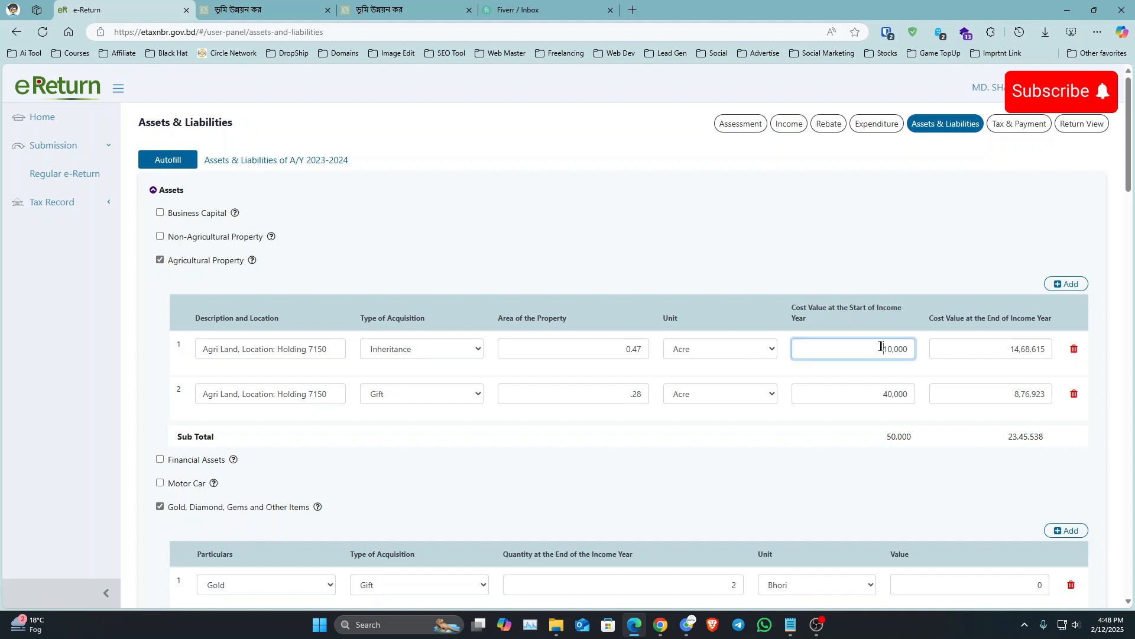
pyautogui.moveTo(881, 348); pyautogui.dragTo(896, 349)
pyautogui.click(990, 348)
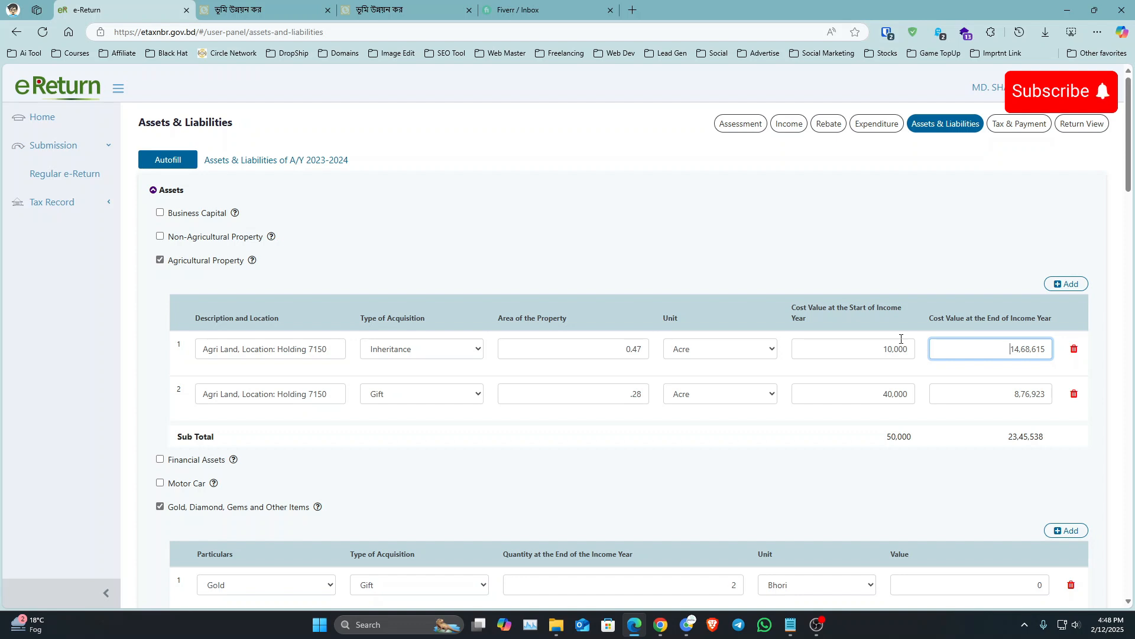
pyautogui.scroll(-2, 901, 338)
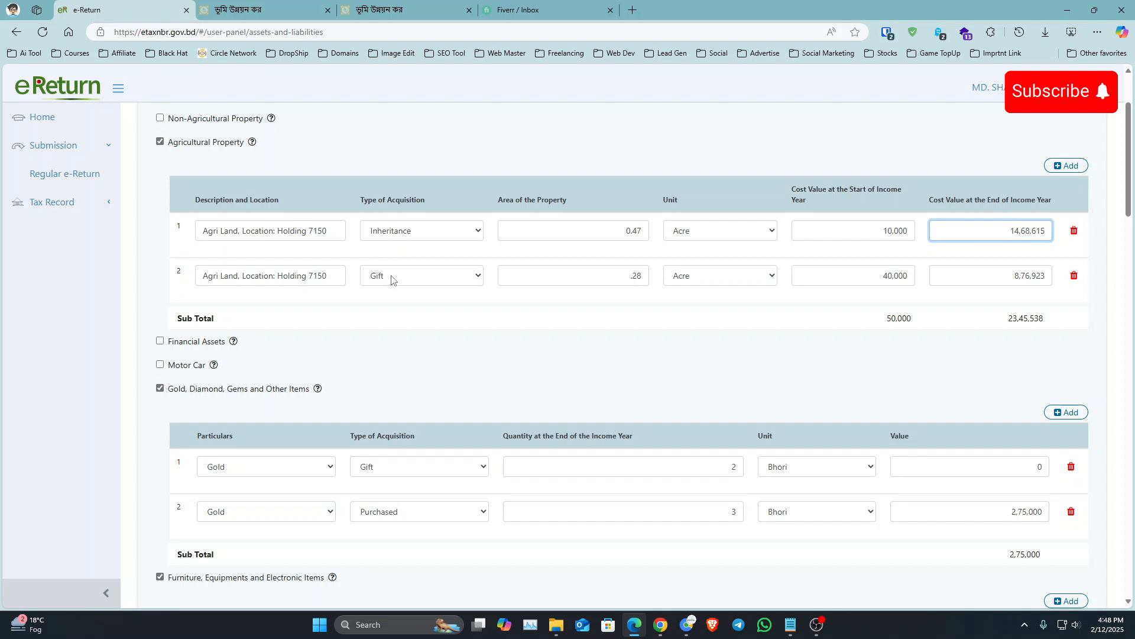
pyautogui.click(386, 317)
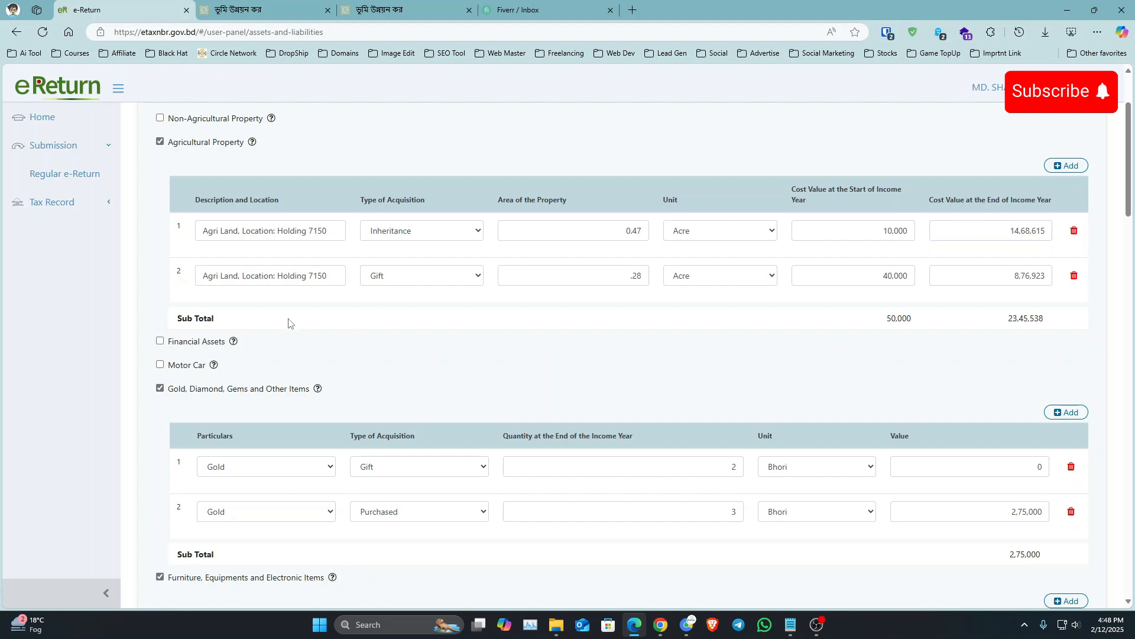
pyautogui.scroll(-2, 289, 322)
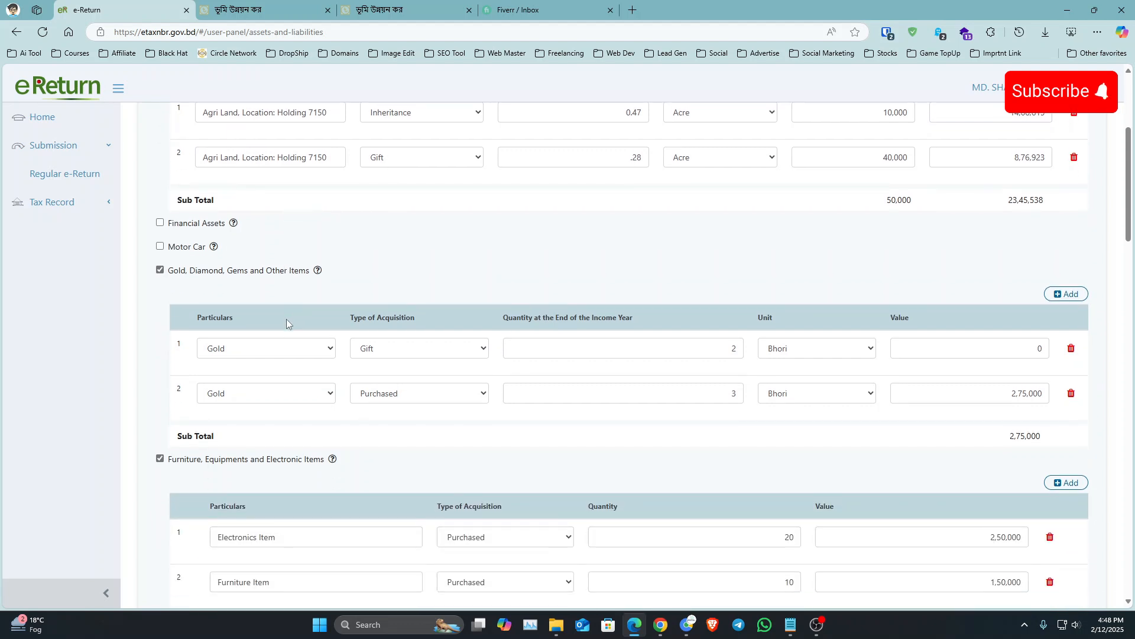
# - Examine the Financial Assets subcategories, hide them again, and view the vehicle types offered in a Motor Car entry
pyautogui.click(160, 224)
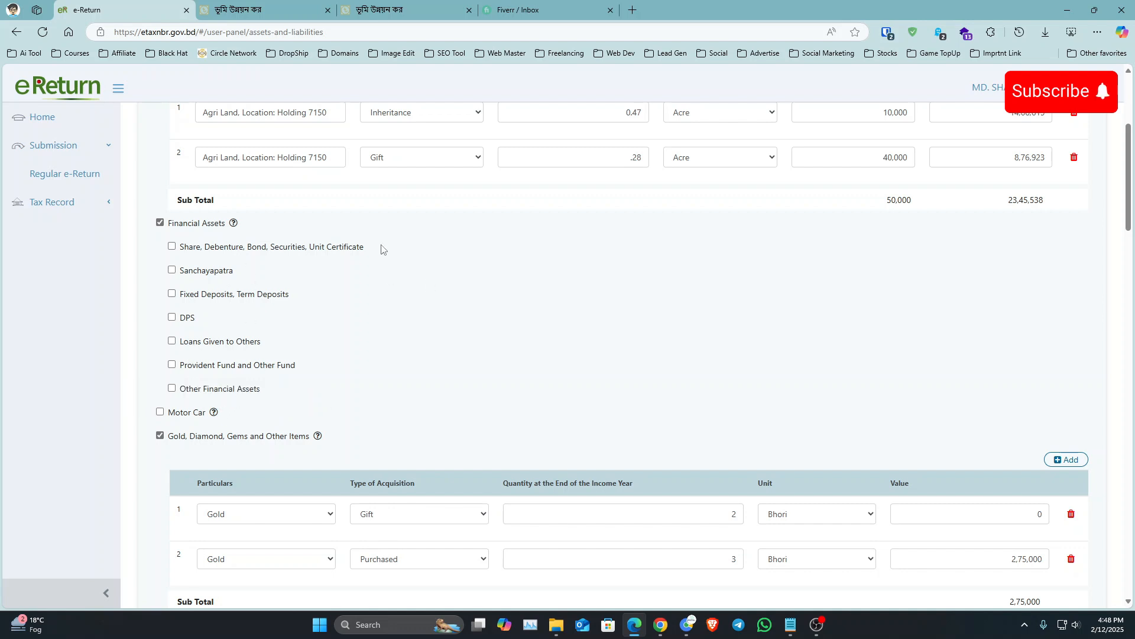
pyautogui.click(161, 223)
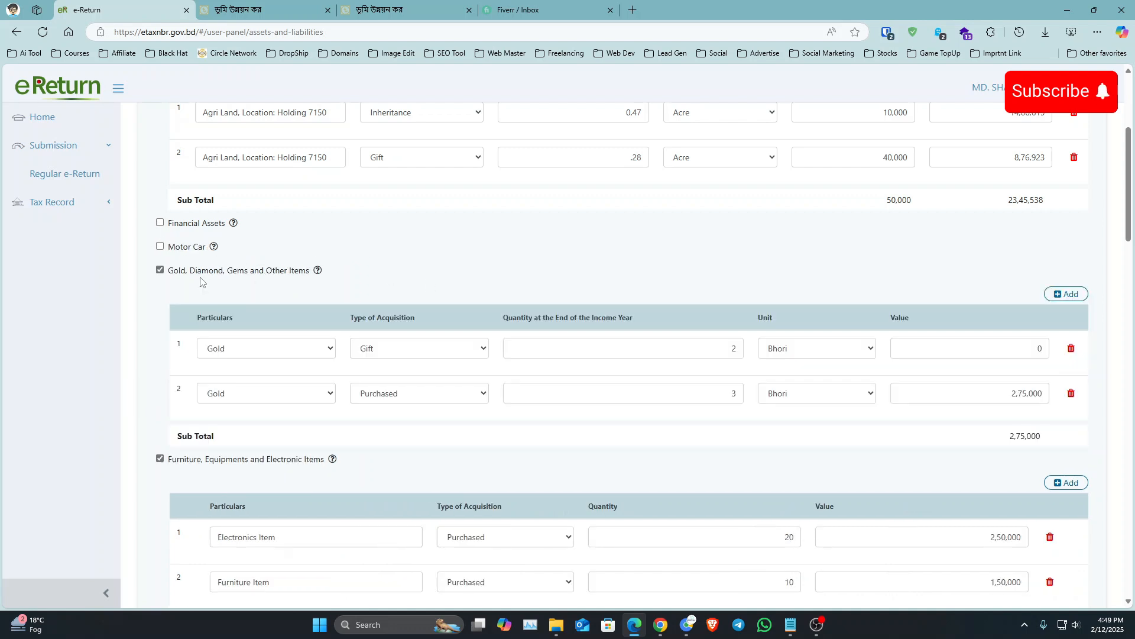
pyautogui.click(160, 246)
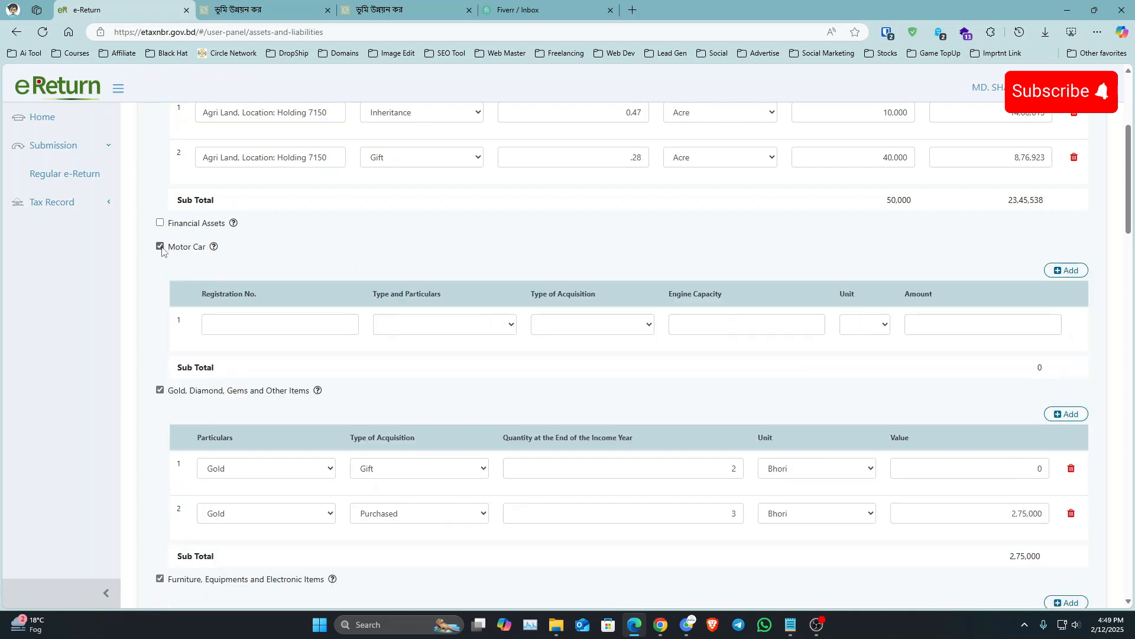
pyautogui.click(261, 323)
pyautogui.click(403, 324)
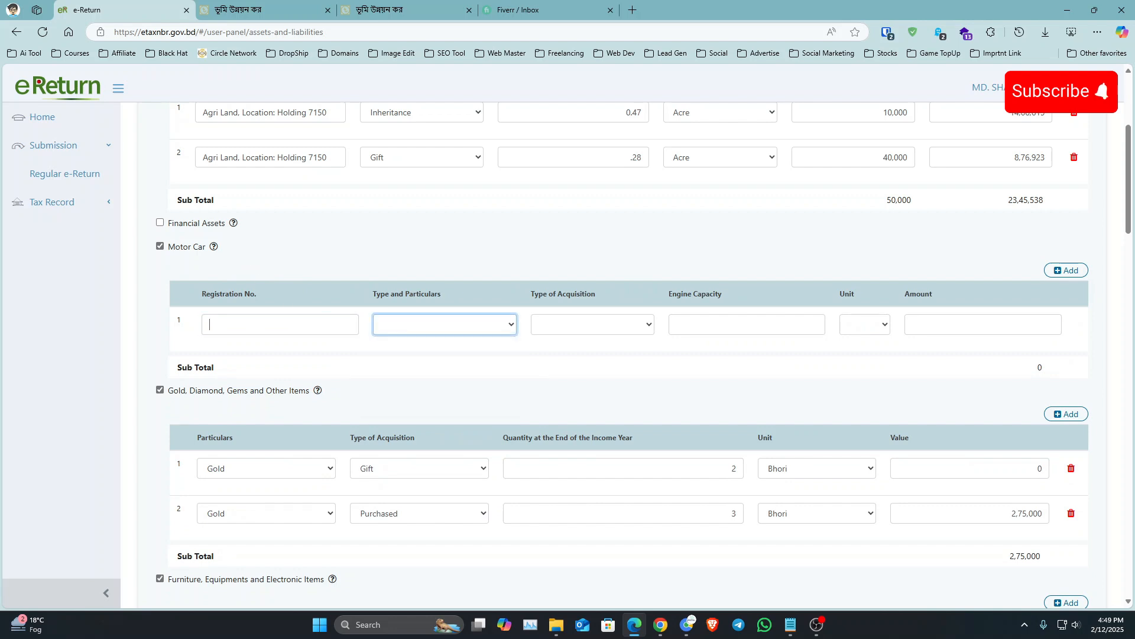
pyautogui.click(441, 327)
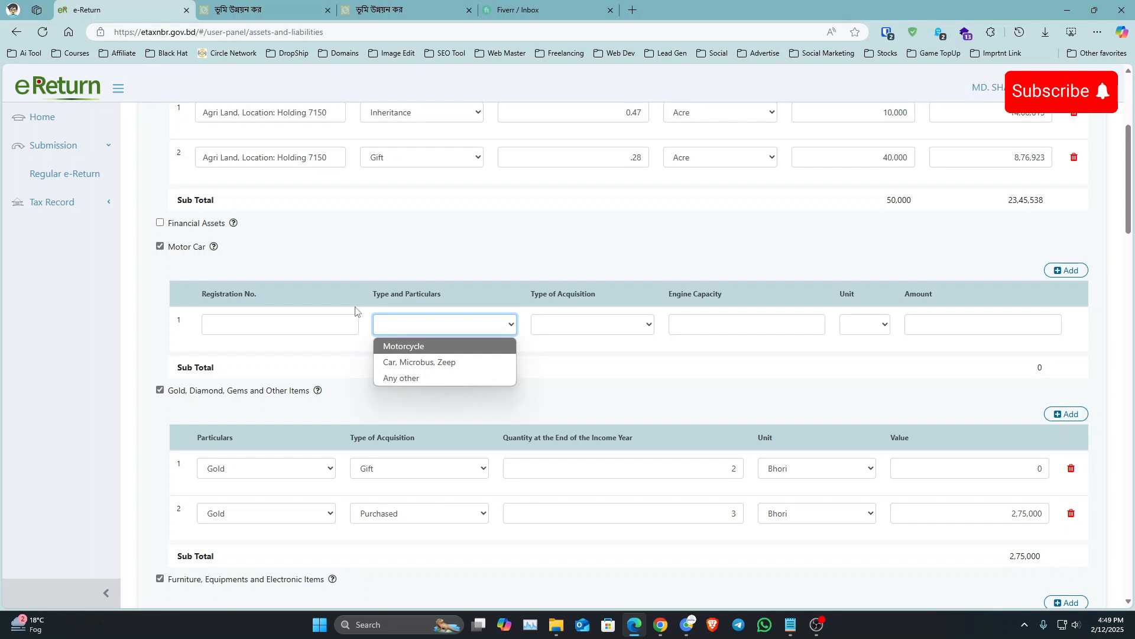
# - Try Motorcycle and Car, Microbus, Zeep as the vehicle type of the Motor Car entry, settling on Motorcycle
pyautogui.click(421, 346)
pyautogui.click(420, 324)
pyautogui.click(421, 362)
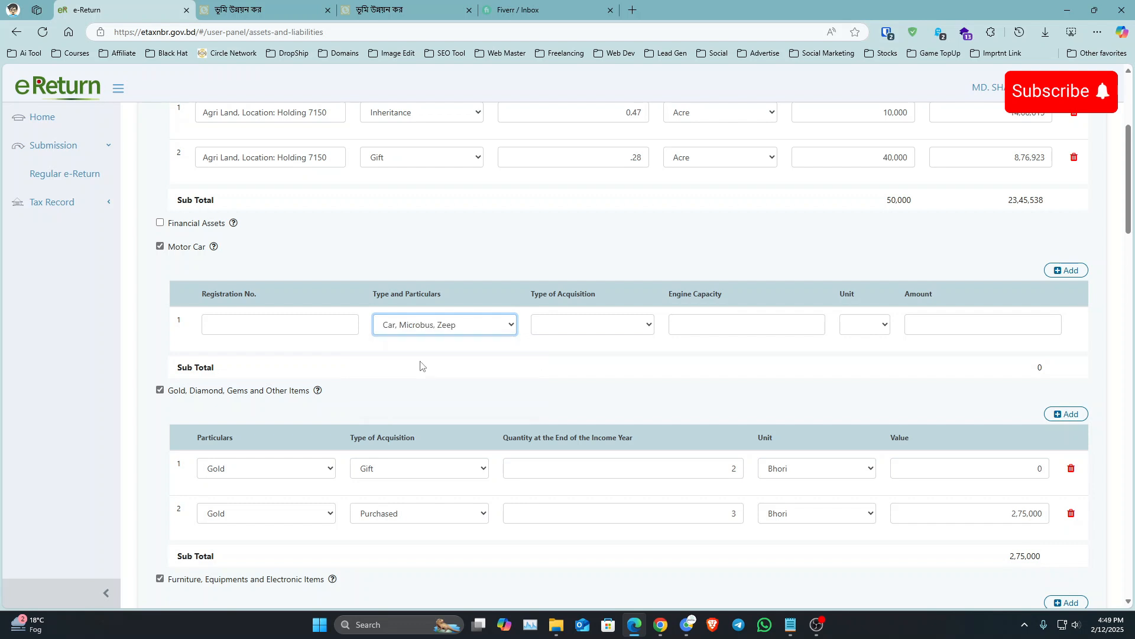
pyautogui.click(421, 331)
pyautogui.click(422, 343)
pyautogui.click(259, 323)
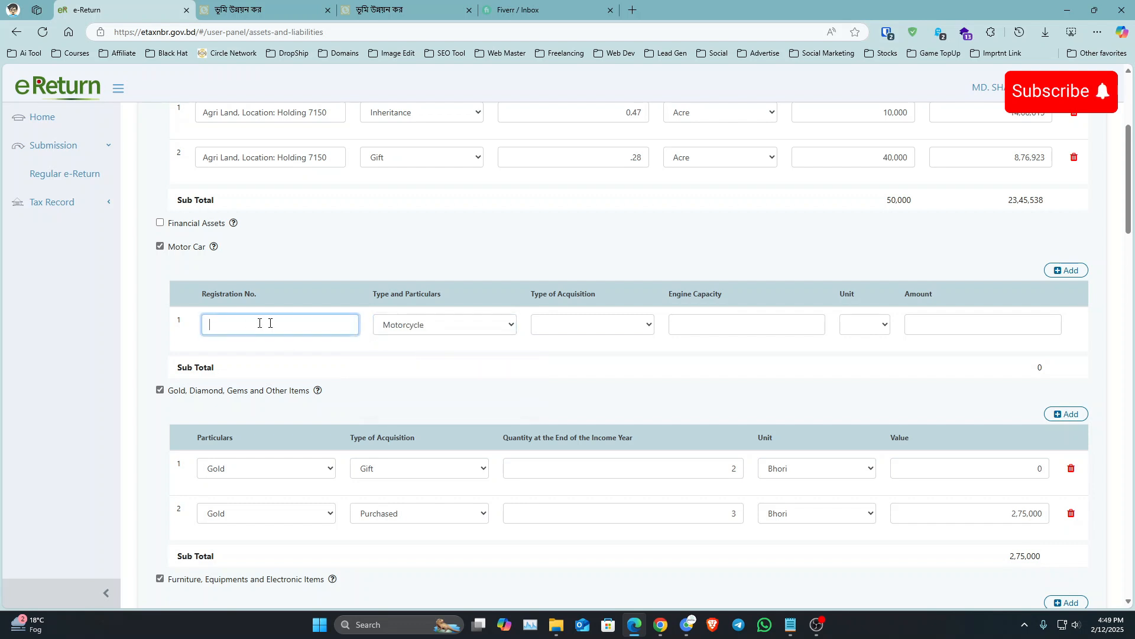
# - View the Motor Car entry's acquisition types, try CC as the engine capacity unit, and deselect the Motor Car category
pyautogui.click(578, 323)
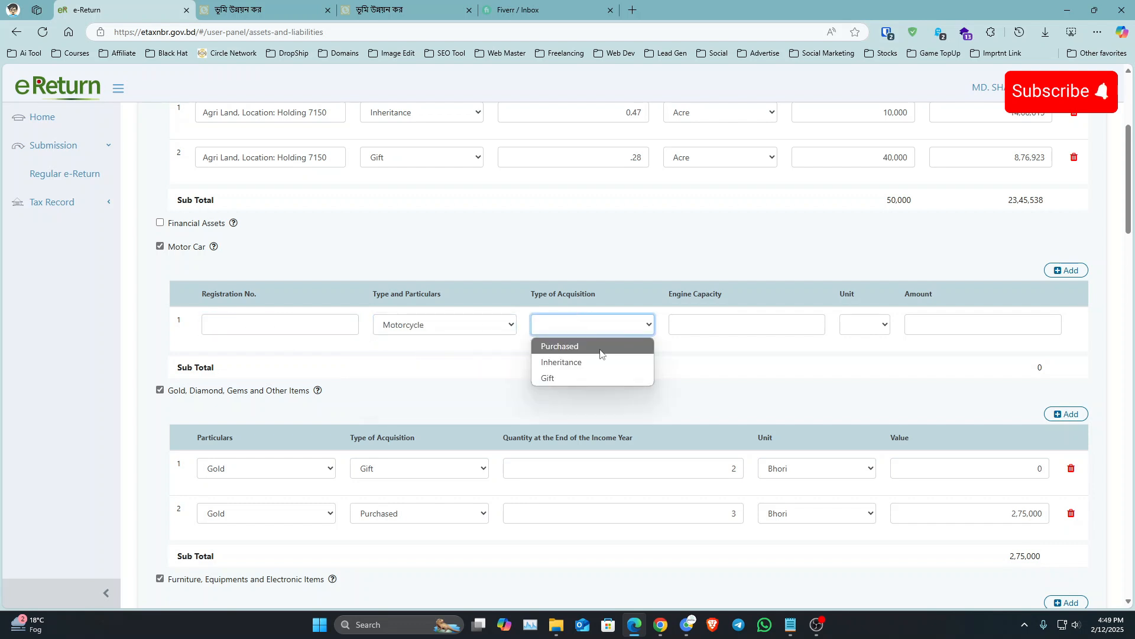
pyautogui.click(732, 341)
pyautogui.click(731, 332)
pyautogui.click(874, 327)
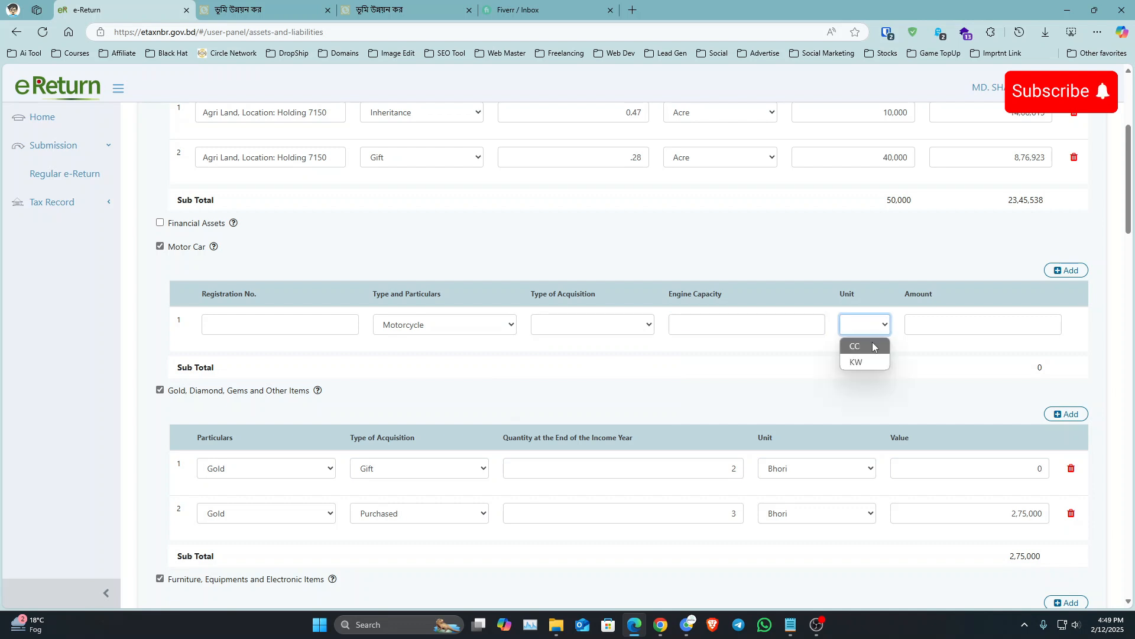
pyautogui.click(874, 347)
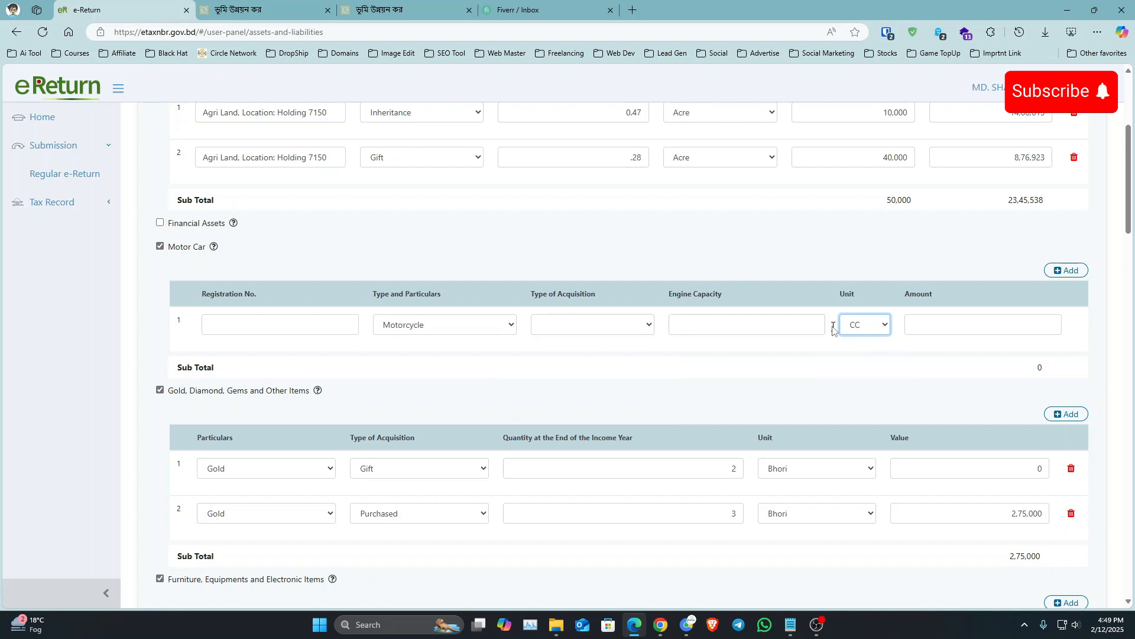
pyautogui.click(160, 248)
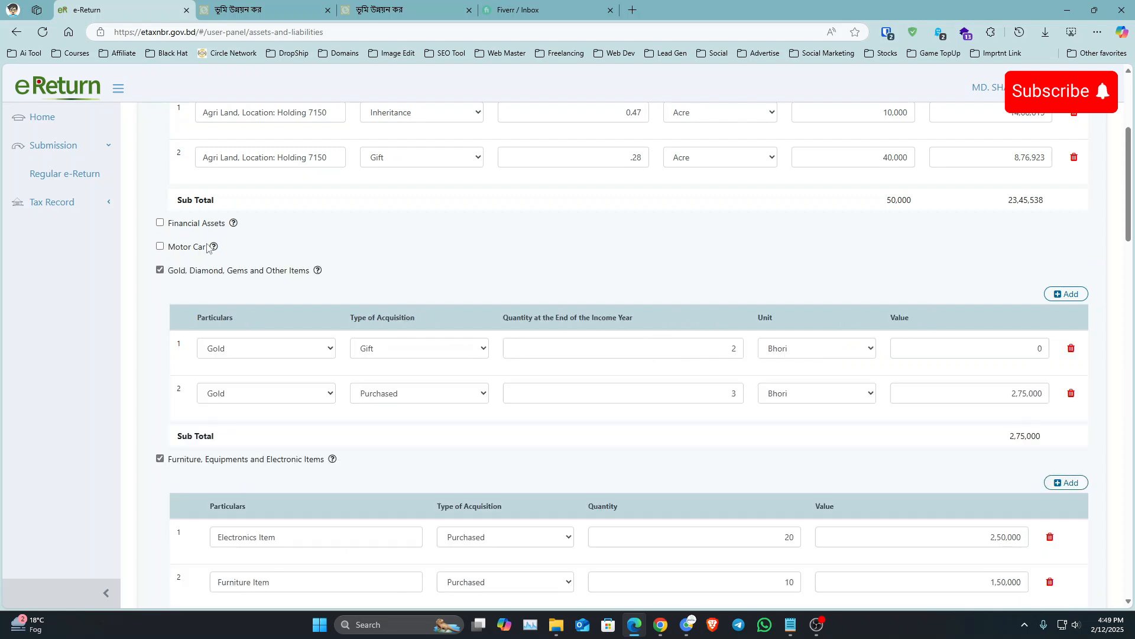
# - Reopen the Motor Car category to examine its registration number, vehicle type and acquisition fields, and deselect it again
pyautogui.scroll(-1, 286, 277)
pyautogui.scroll(-1, 282, 276)
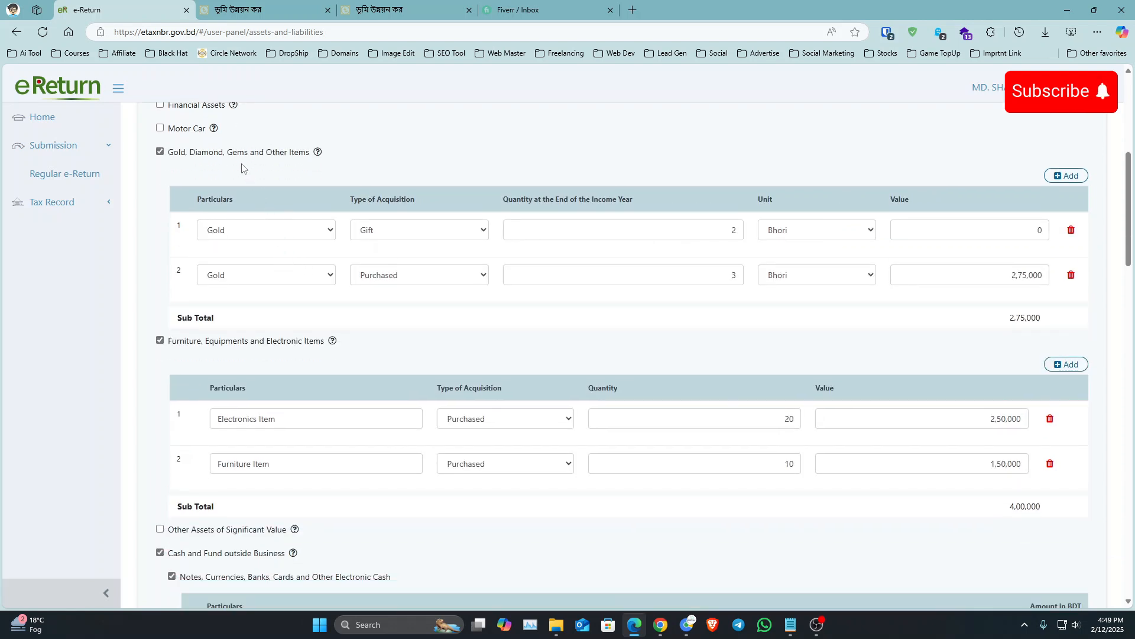
pyautogui.click(160, 128)
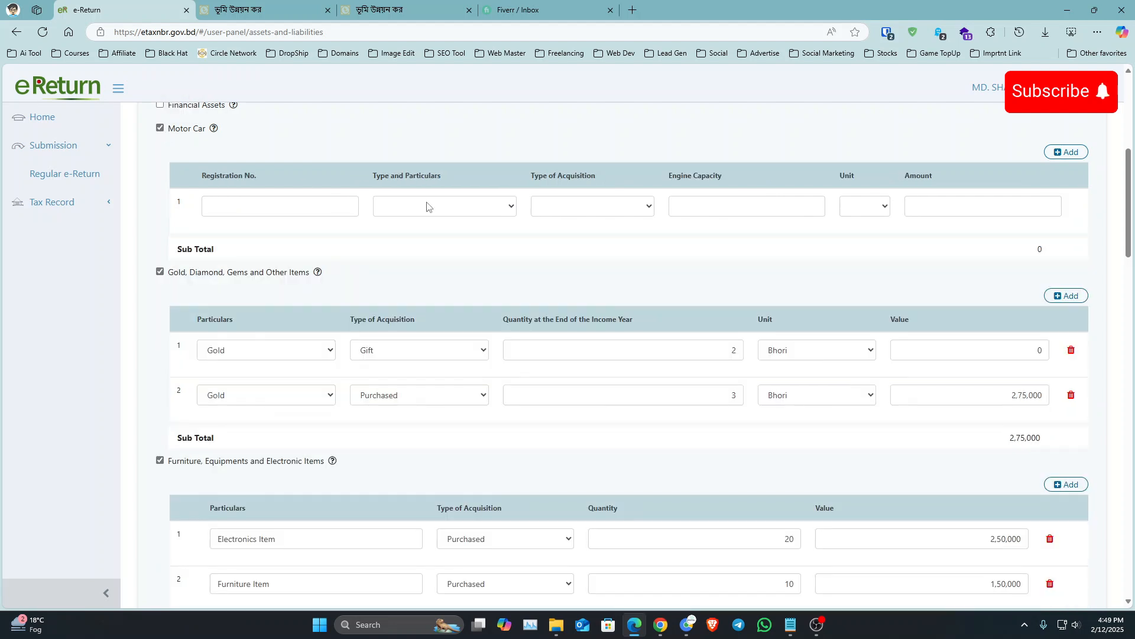
pyautogui.click(427, 207)
pyautogui.click(428, 210)
pyautogui.click(280, 206)
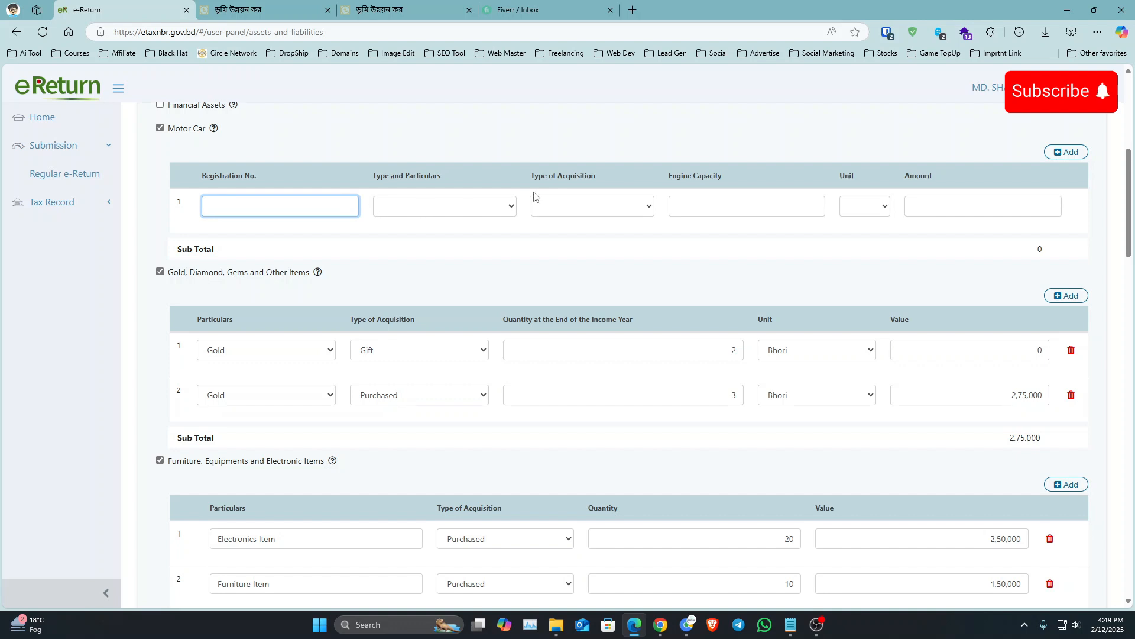
pyautogui.click(554, 207)
pyautogui.click(548, 207)
pyautogui.click(394, 210)
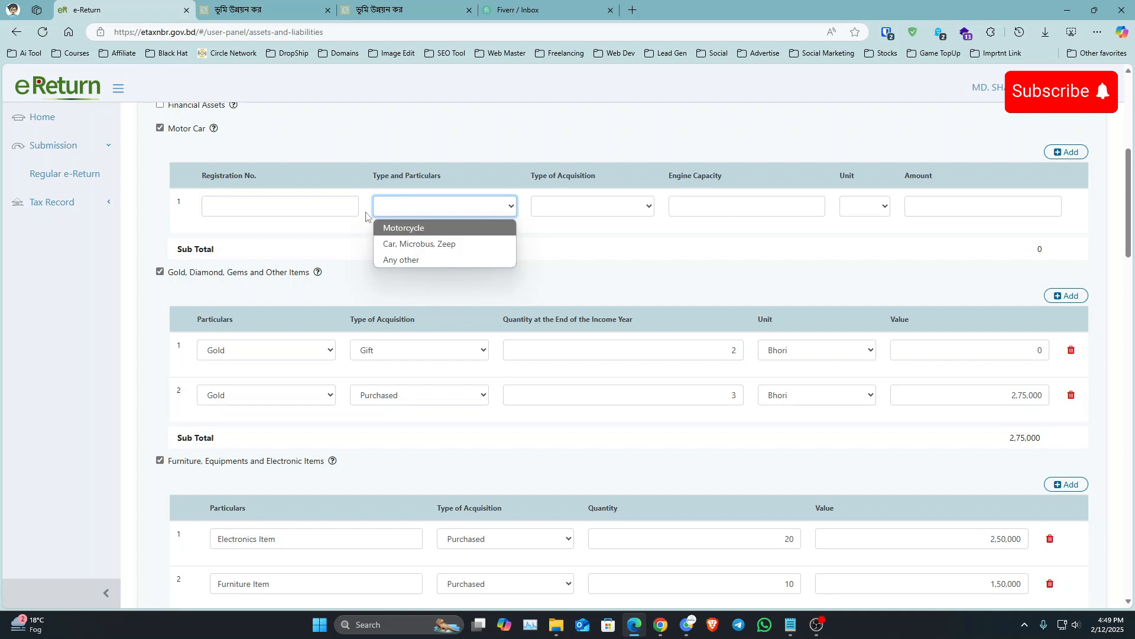
pyautogui.click(326, 212)
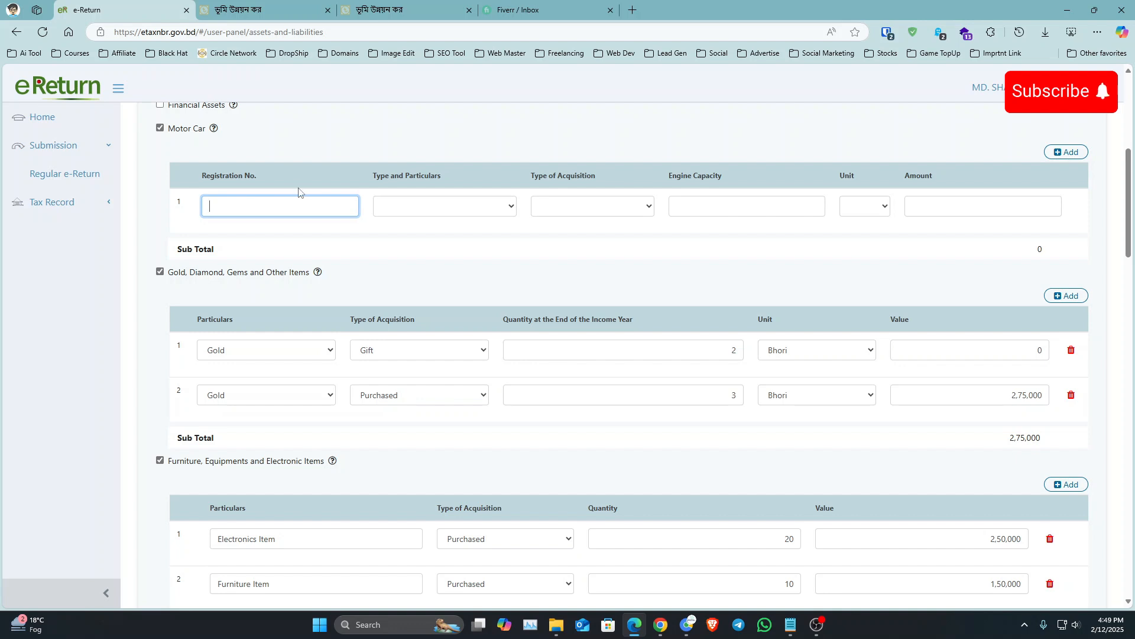
pyautogui.click(160, 128)
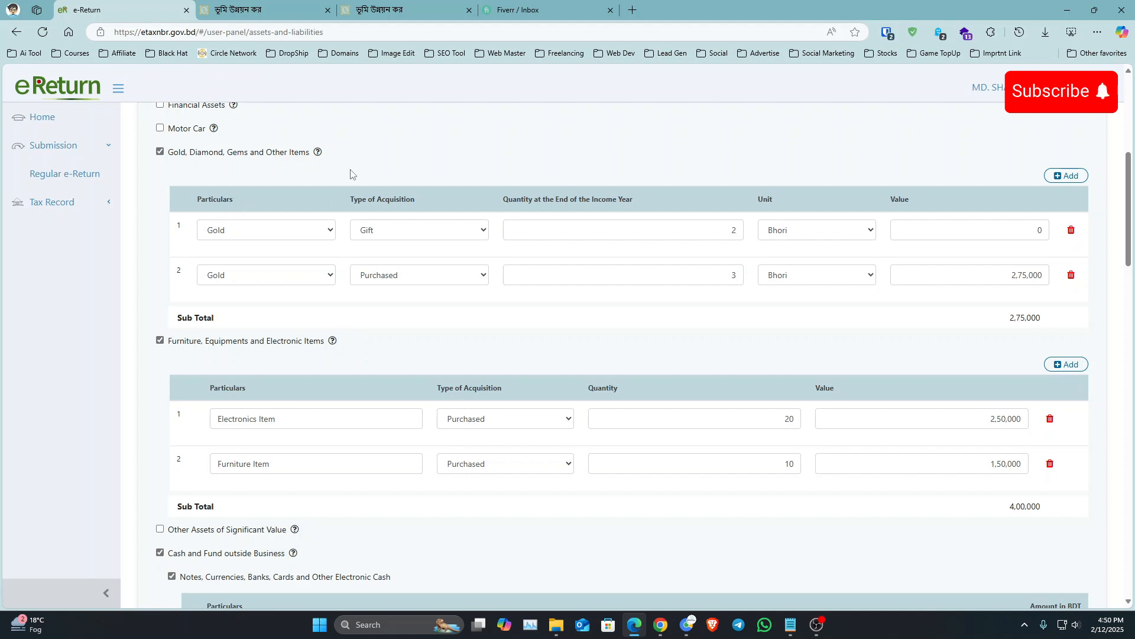
# - Examine the gifted gold's value and the purchased gold's quantity and unit options, keeping Bhori as the unit
pyautogui.scroll(-1, 267, 173)
pyautogui.scroll(2, 202, 222)
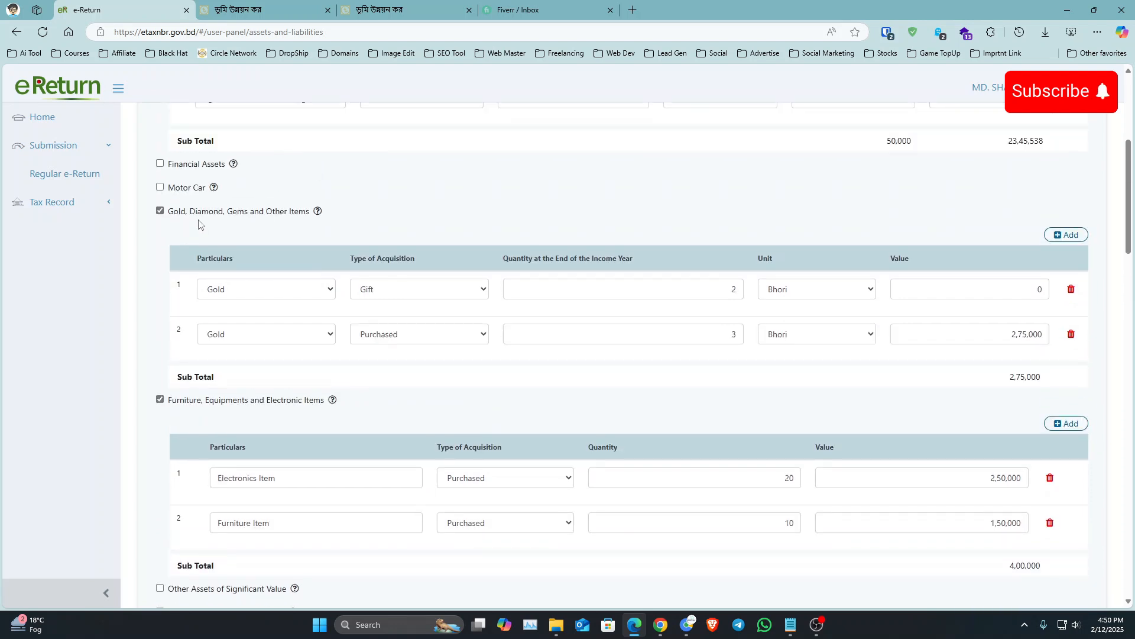
pyautogui.scroll(-1, 201, 223)
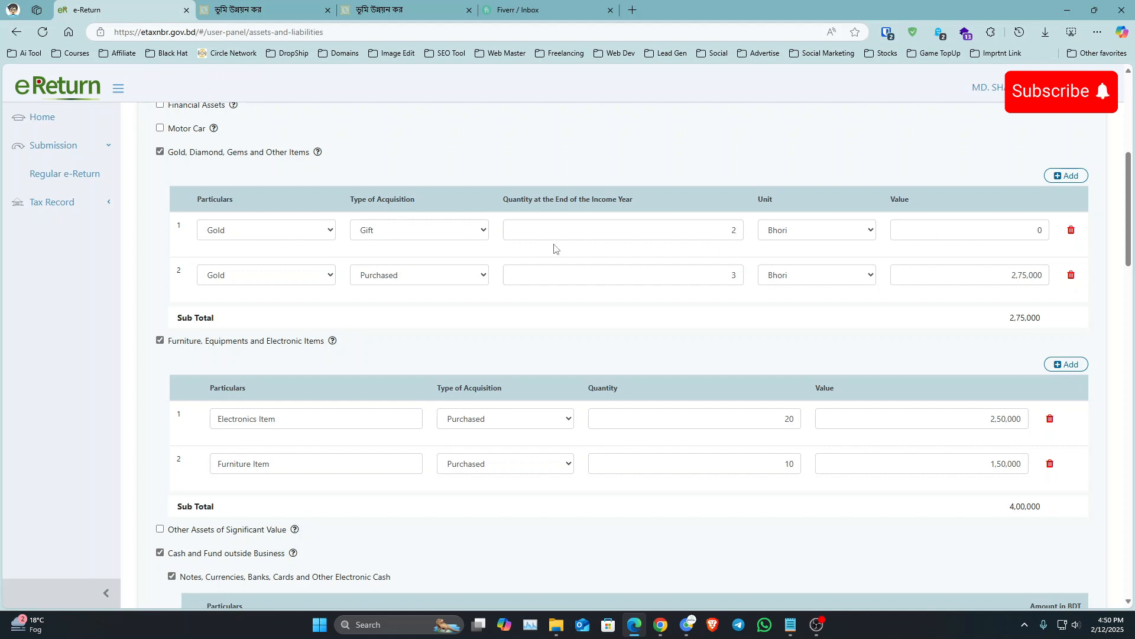
pyautogui.click(1039, 230)
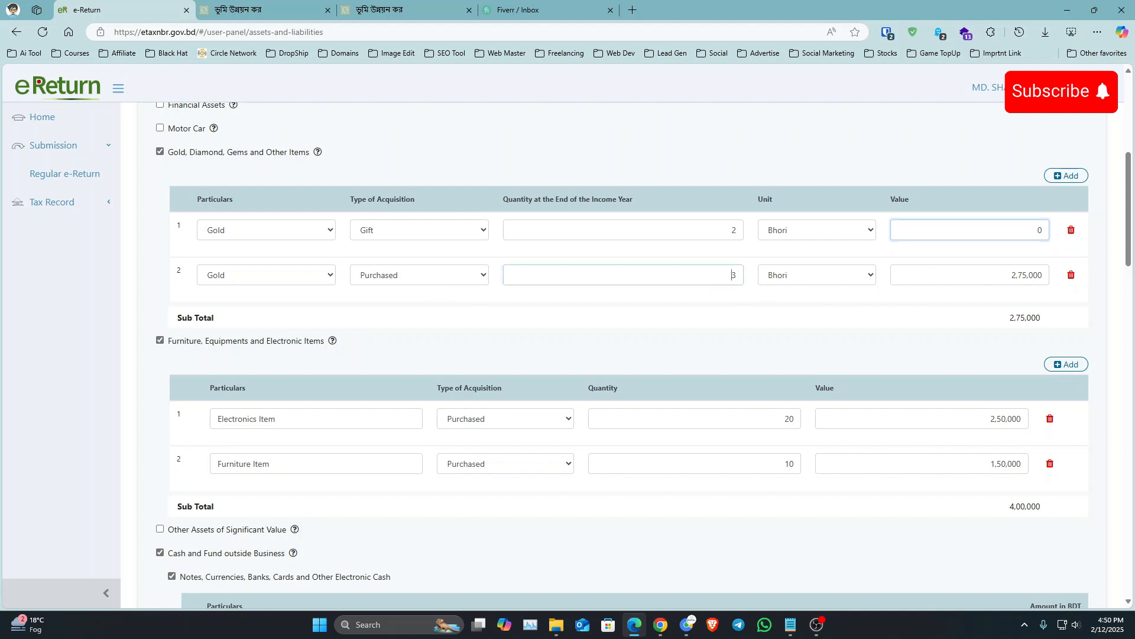
pyautogui.doubleClick(739, 276)
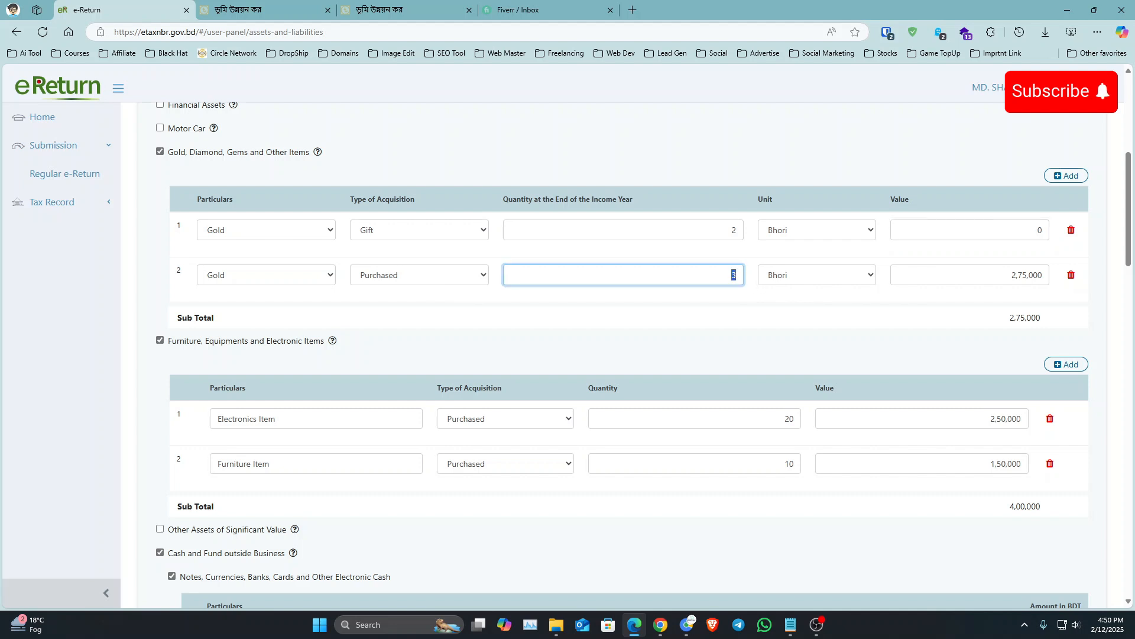
pyautogui.click(805, 276)
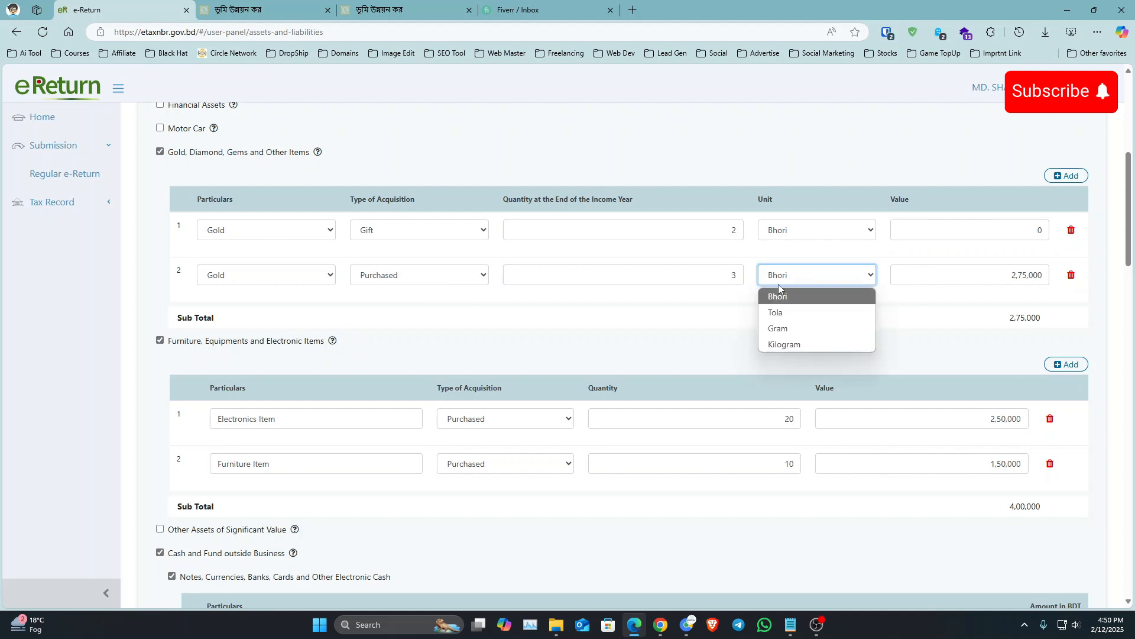
pyautogui.click(778, 297)
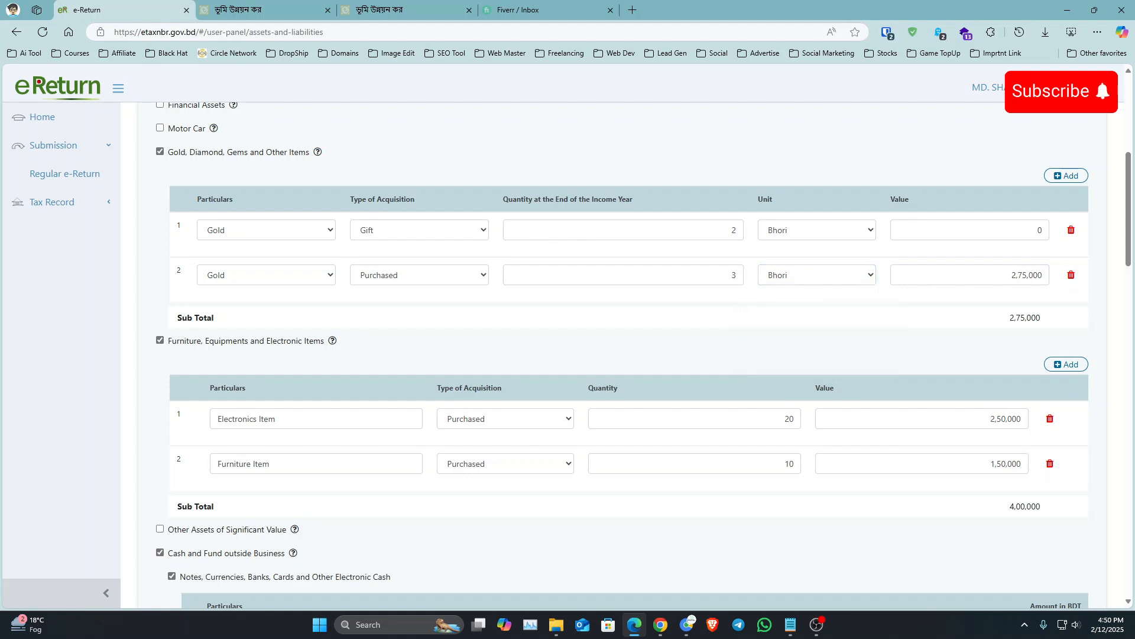
# - Examine the Electronics Item value and the Furniture Item entry under Furniture, Equipments and Electronic Items
pyautogui.scroll(-2, 646, 290)
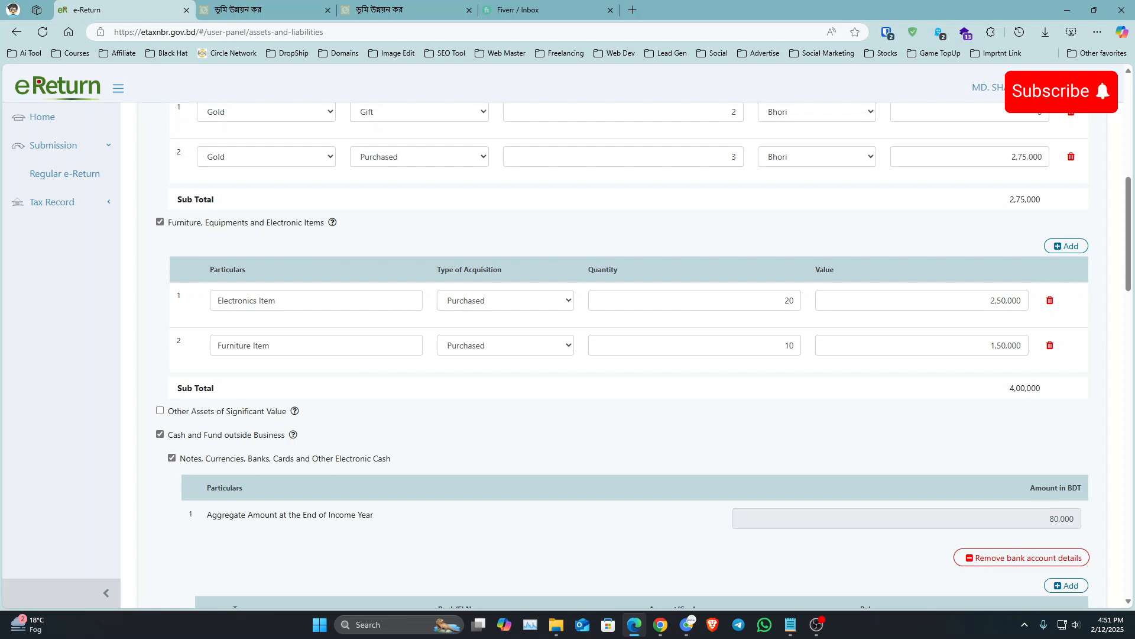
pyautogui.click(989, 300)
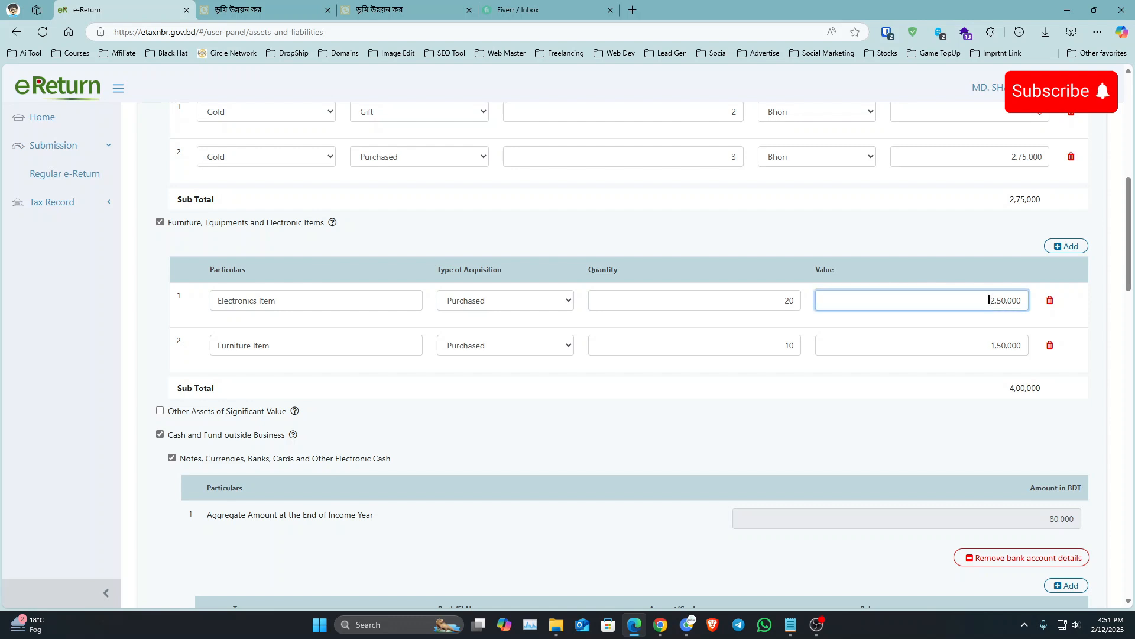
pyautogui.click(375, 340)
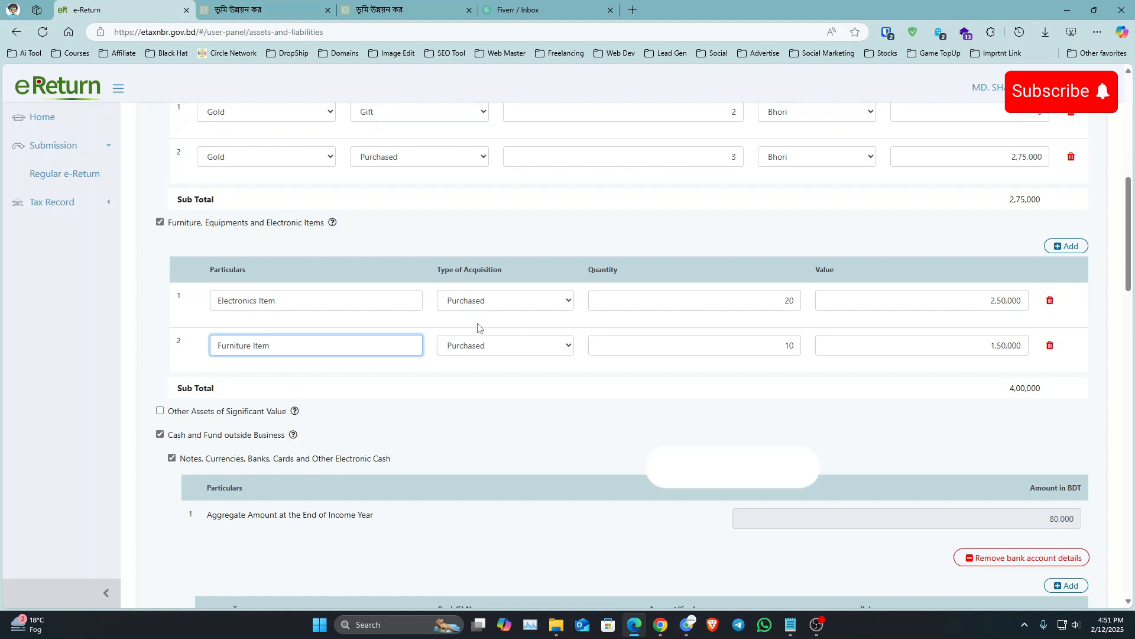
# - Open Other Assets of Significant Value to view its fields and acquisition types, and deselect the category again
pyautogui.scroll(-3, 474, 323)
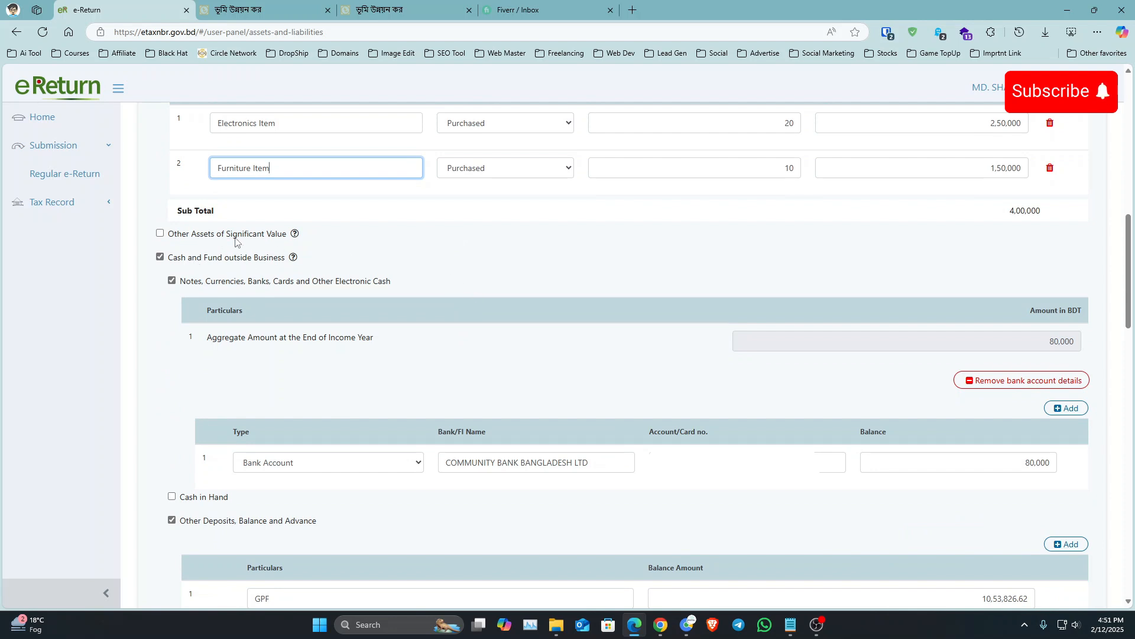
pyautogui.click(183, 234)
pyautogui.click(159, 235)
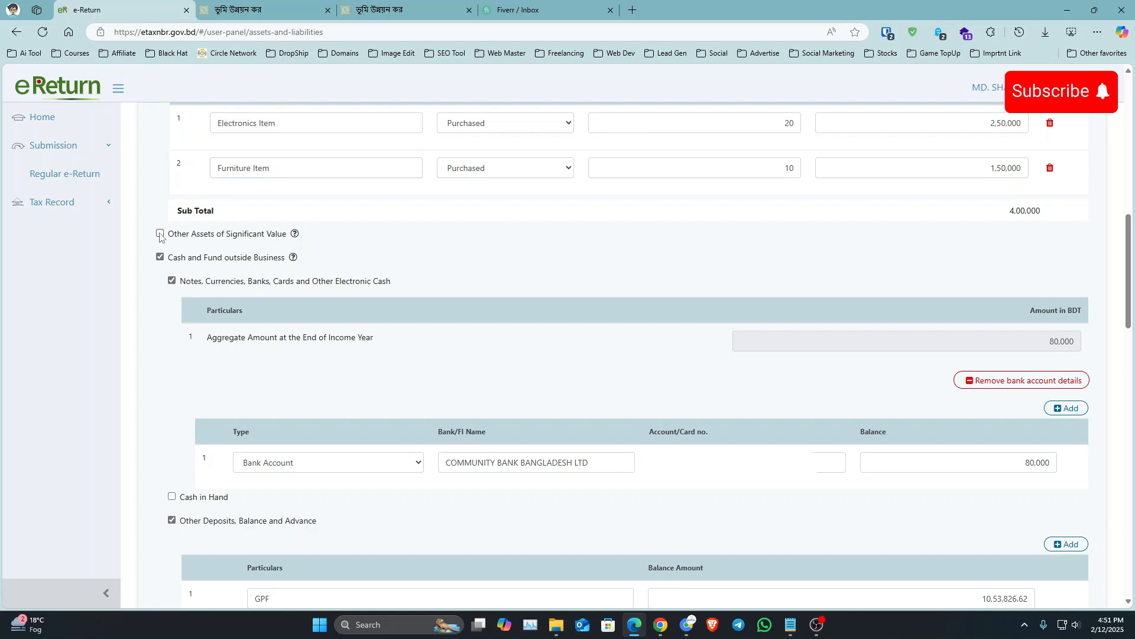
pyautogui.click(526, 323)
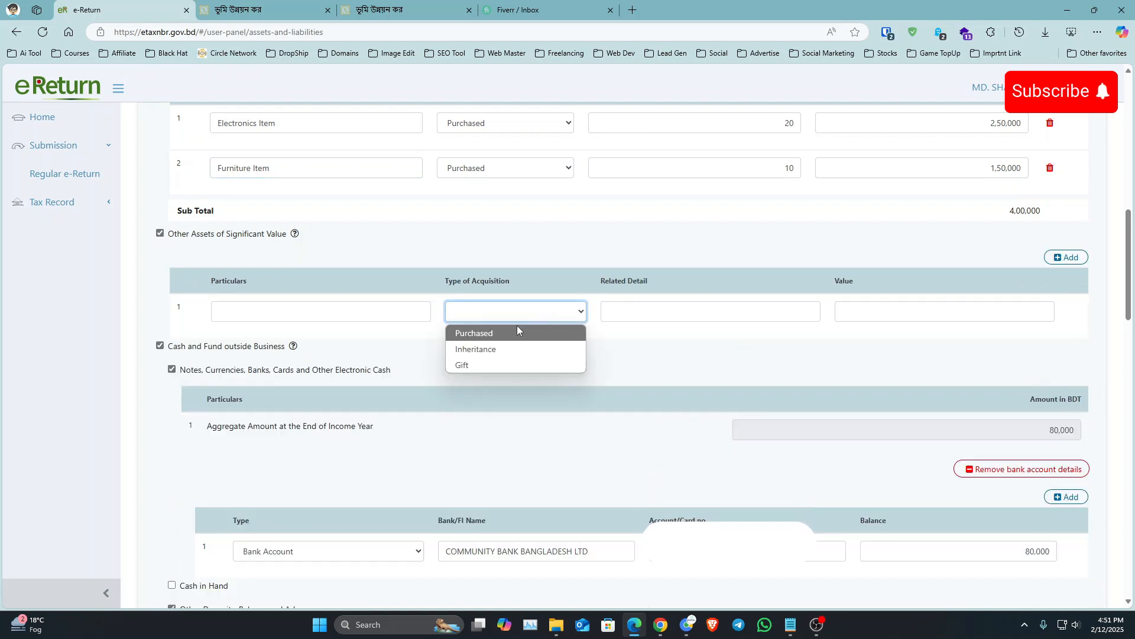
pyautogui.click(256, 257)
pyautogui.click(159, 233)
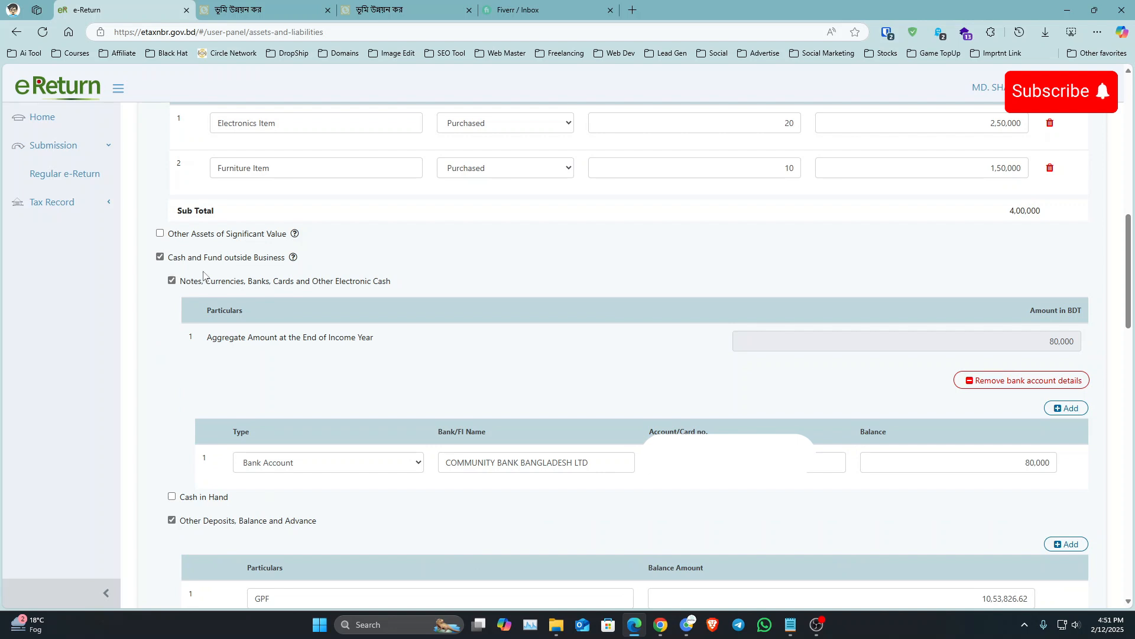
# - Check the GPF balance under Other Deposits, Balance and Advance against the GPF accounts slip in Cent Browser, and return to Edge
pyautogui.scroll(-1, 262, 260)
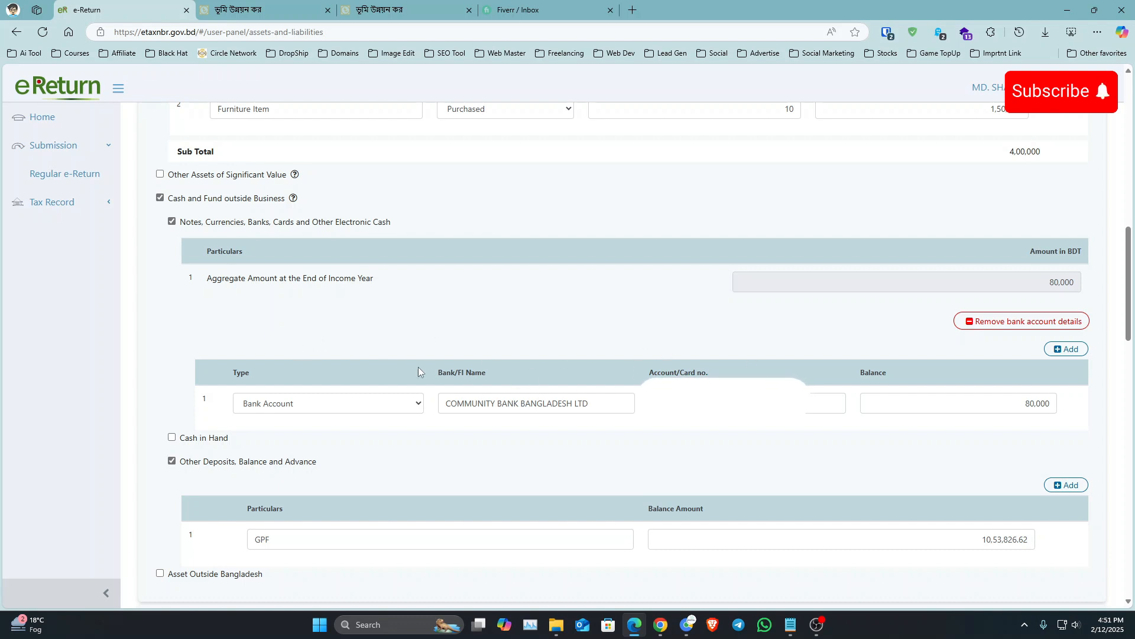
pyautogui.scroll(-1, 402, 355)
pyautogui.scroll(-3, 380, 327)
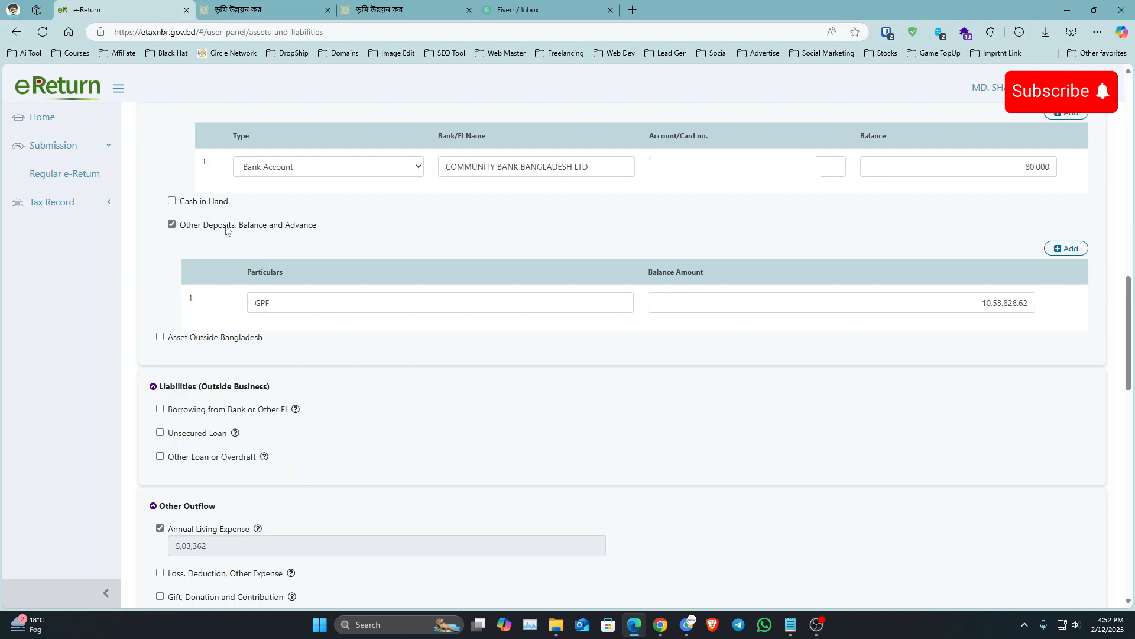
pyautogui.click(287, 304)
pyautogui.moveTo(683, 625)
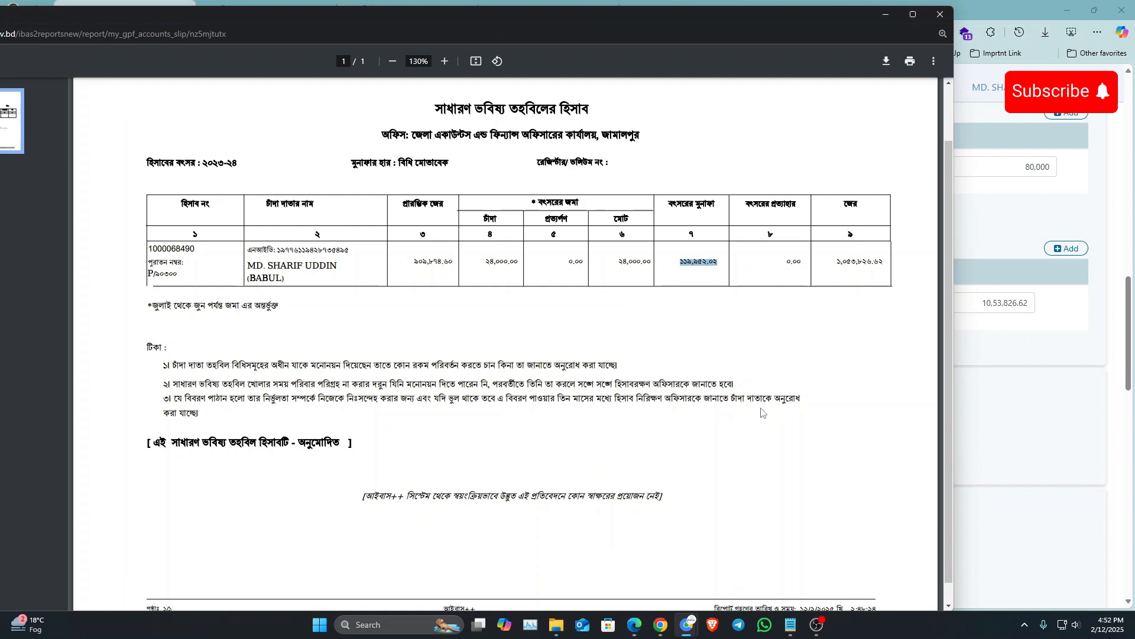
pyautogui.click(737, 582)
pyautogui.doubleClick(860, 261)
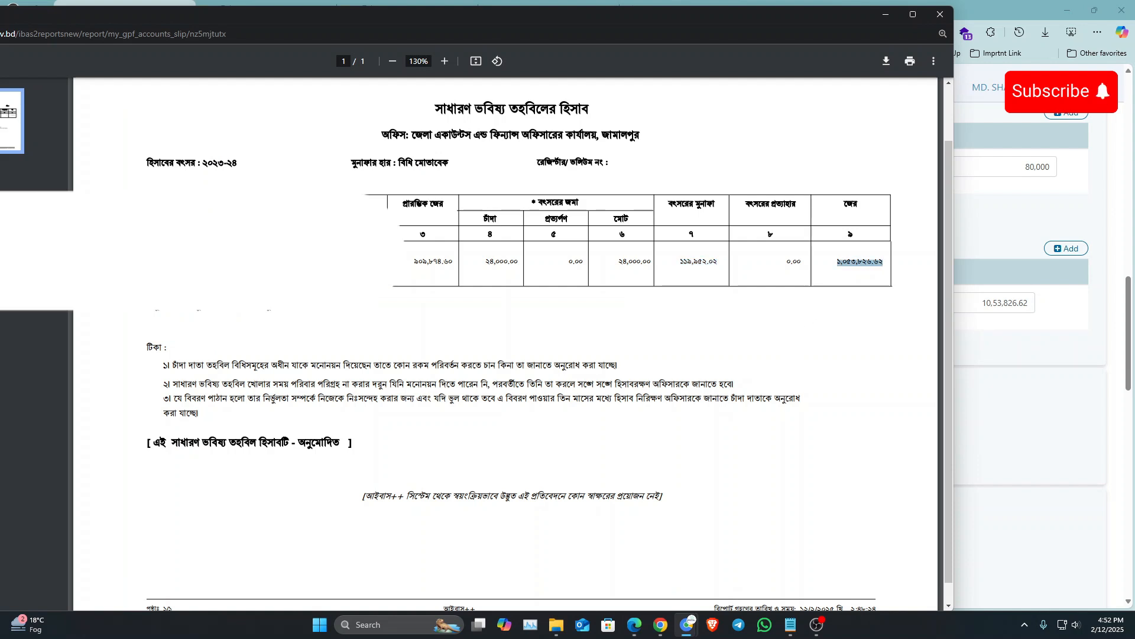
pyautogui.moveTo(837, 262); pyautogui.dragTo(886, 262)
pyautogui.click(960, 302)
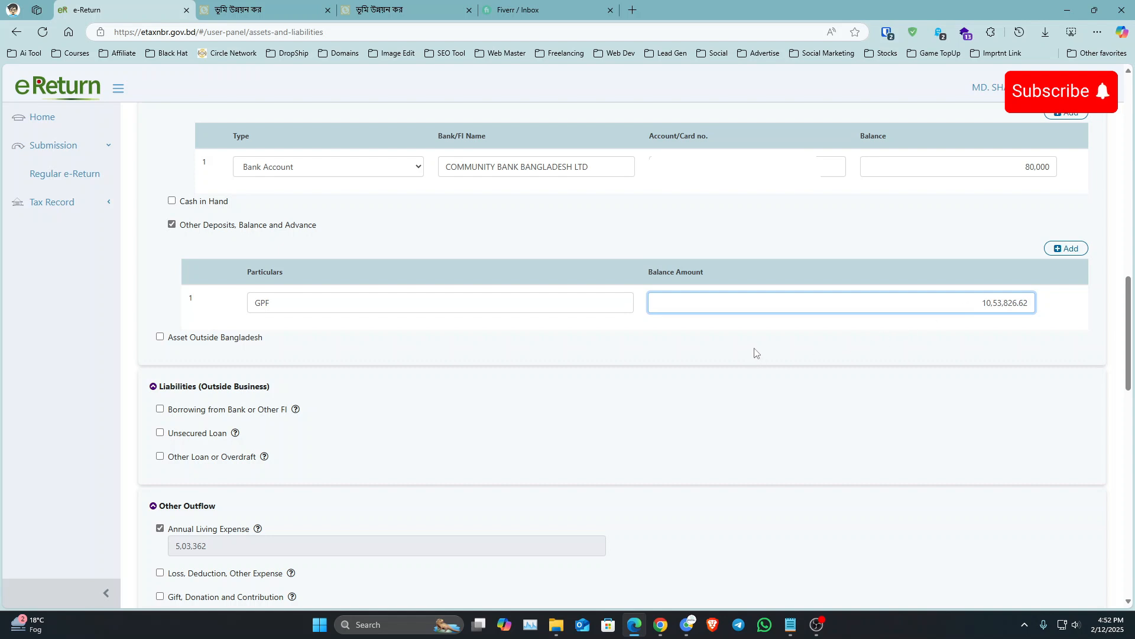
# - Open Asset Outside Bangladesh to view its description, acquisition type and value fields, and deselect the category again
pyautogui.scroll(-1, 976, 311)
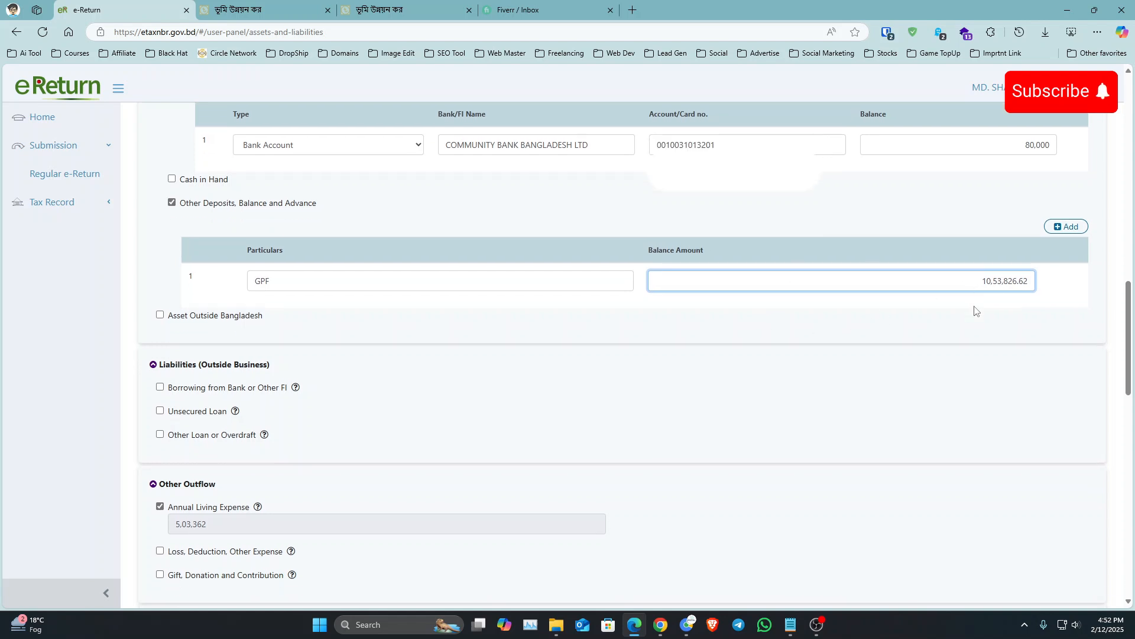
pyautogui.scroll(-4, 977, 311)
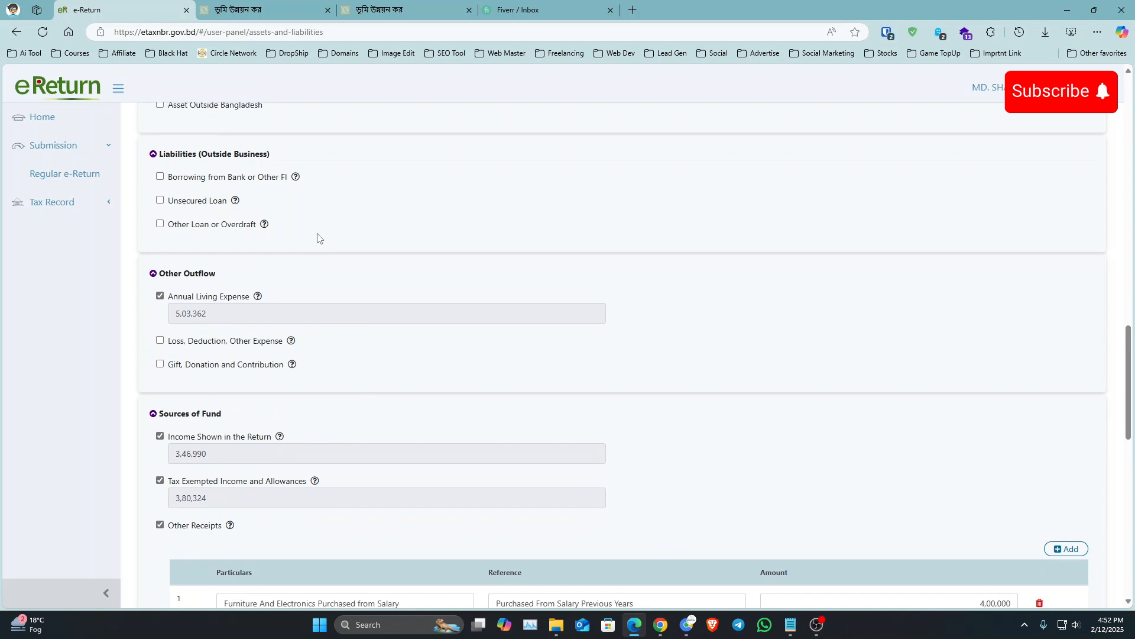
pyautogui.scroll(1, 320, 238)
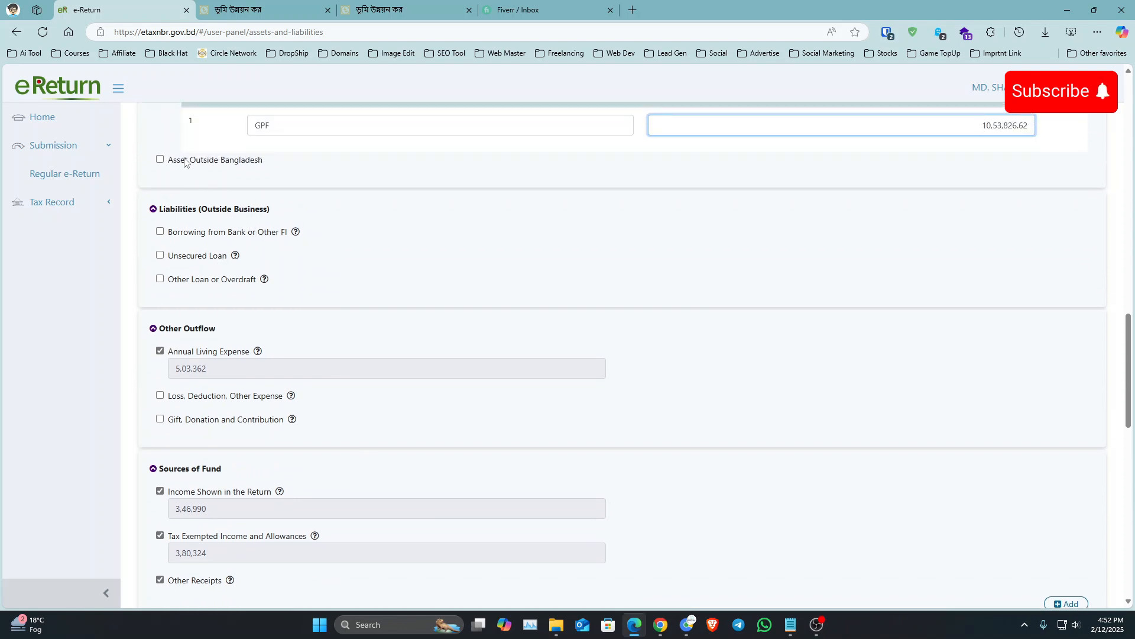
pyautogui.click(162, 161)
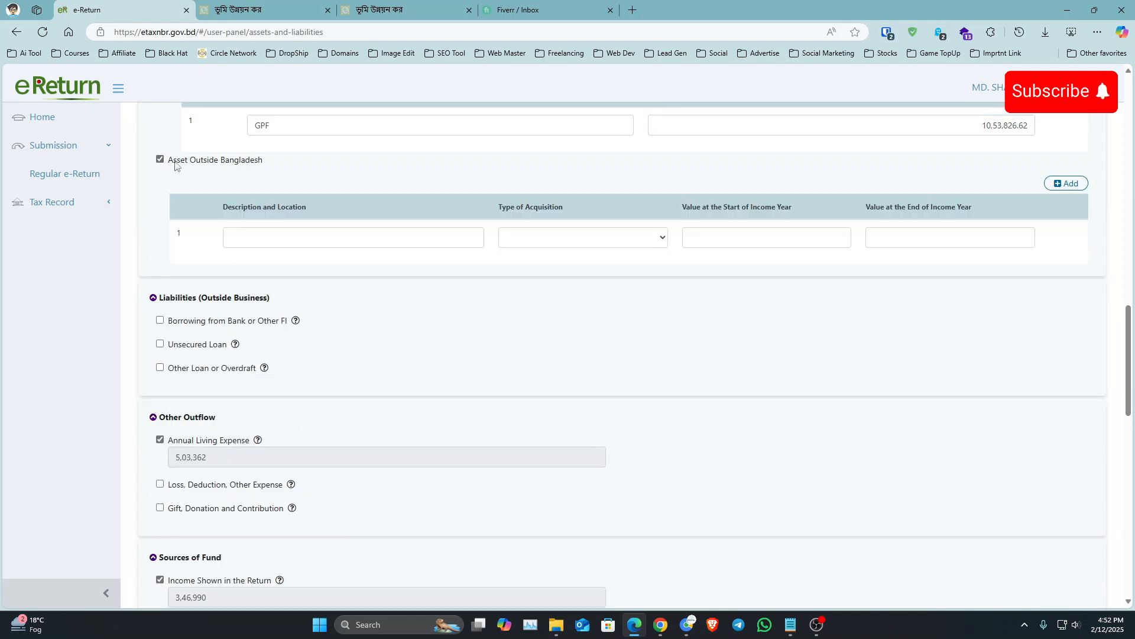
pyautogui.click(161, 161)
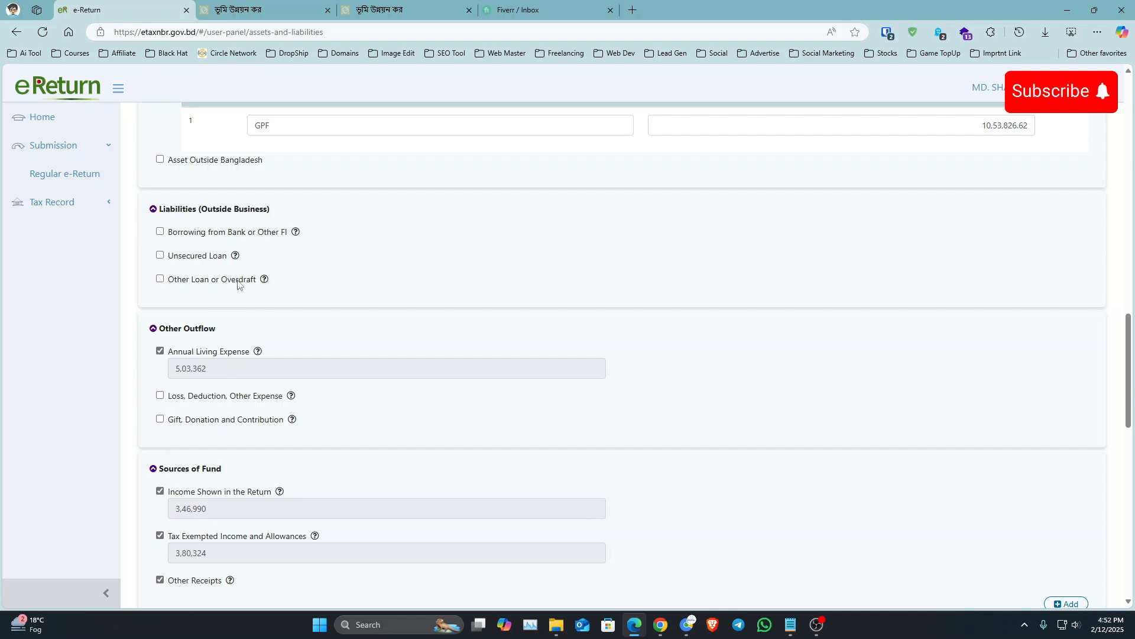
# - Review the Liabilities (Outside Business) options and the Annual Living Expense amount under Other Outflow
pyautogui.scroll(-2, 172, 314)
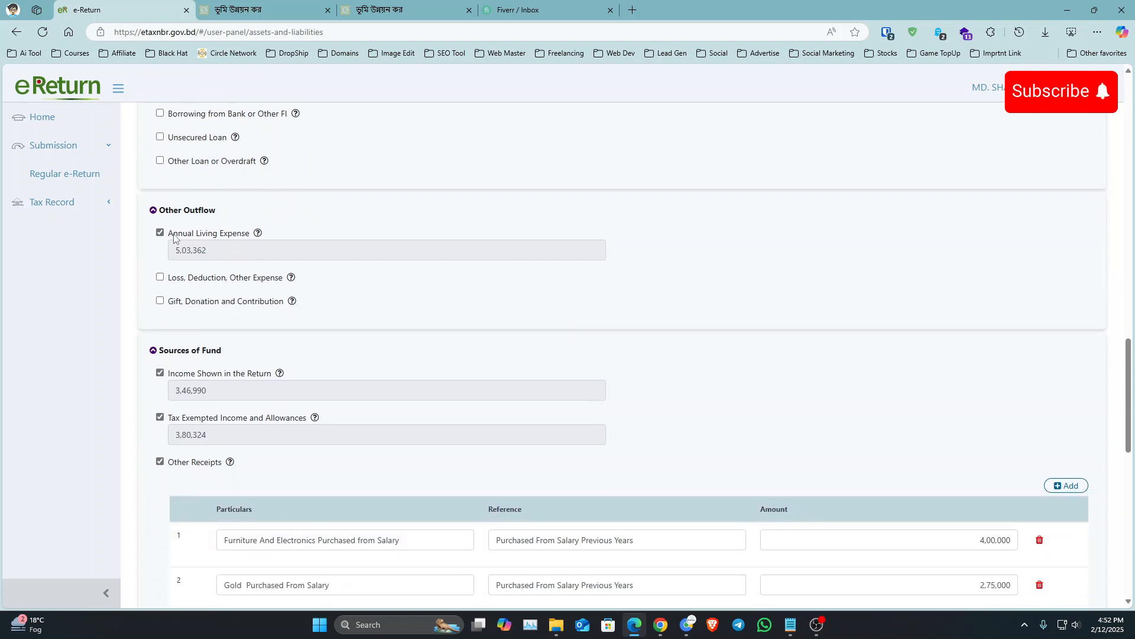
pyautogui.doubleClick(176, 250)
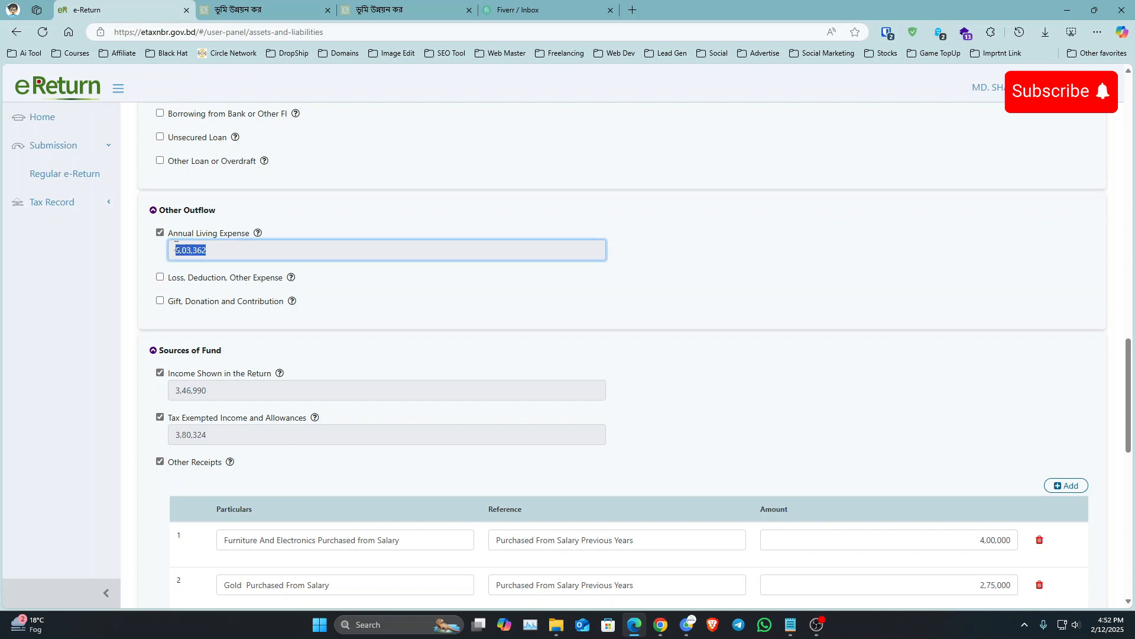
pyautogui.click(255, 253)
# - Examine the Sources of Fund section, covering income shown in the return, tax exempted income and allowances, and the Other Receipts entries
pyautogui.scroll(-2, 181, 306)
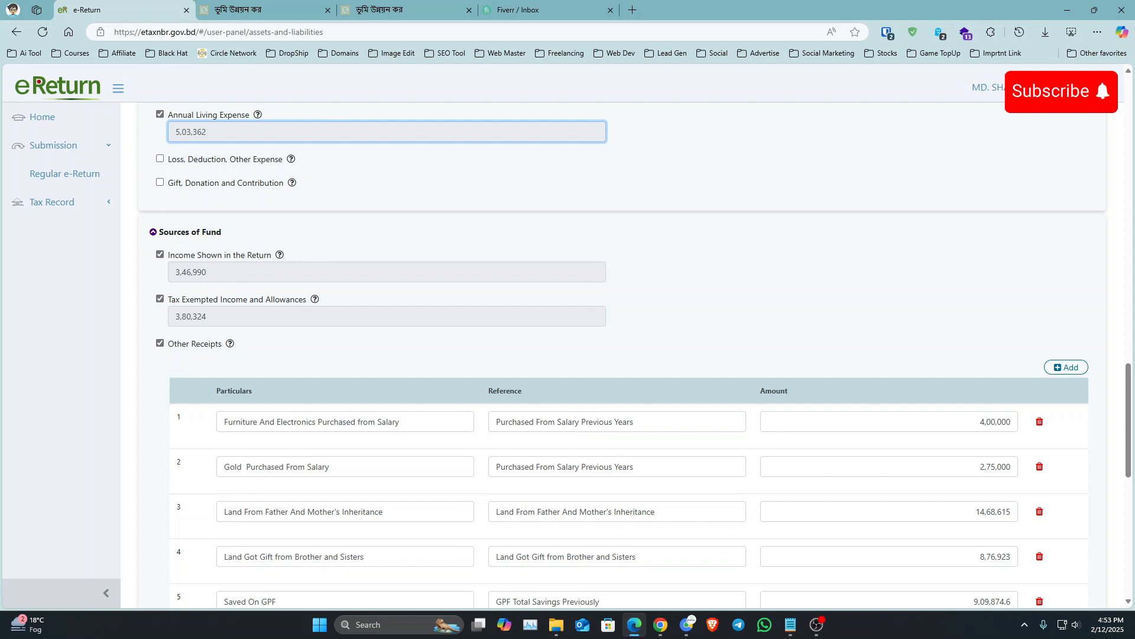
pyautogui.scroll(-3, 248, 275)
pyautogui.scroll(2, 194, 196)
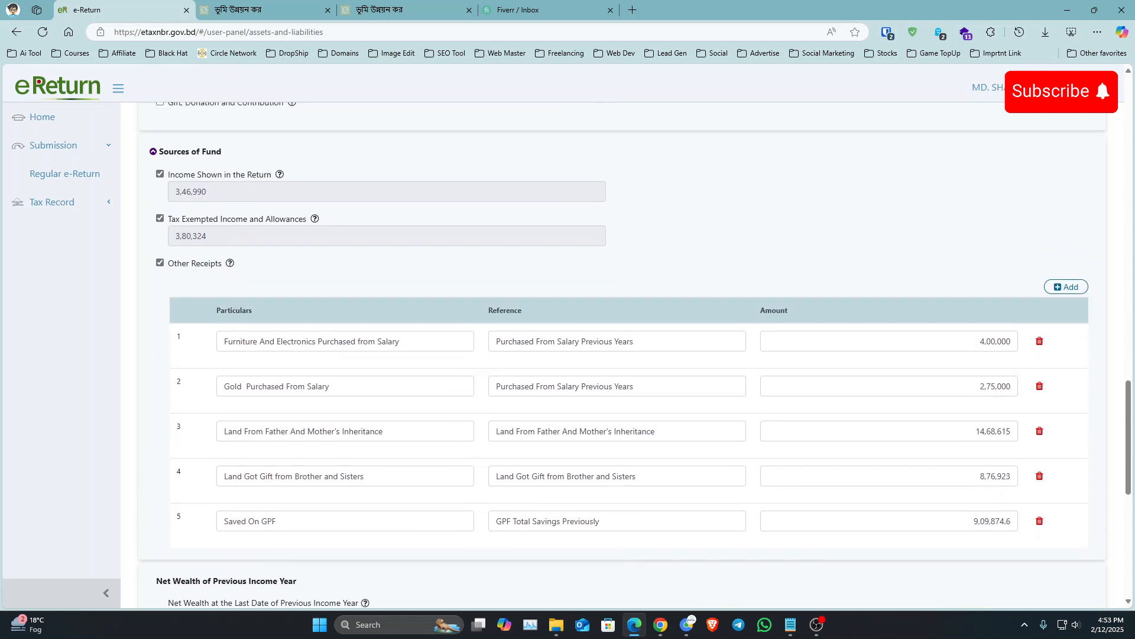
pyautogui.scroll(1, 249, 302)
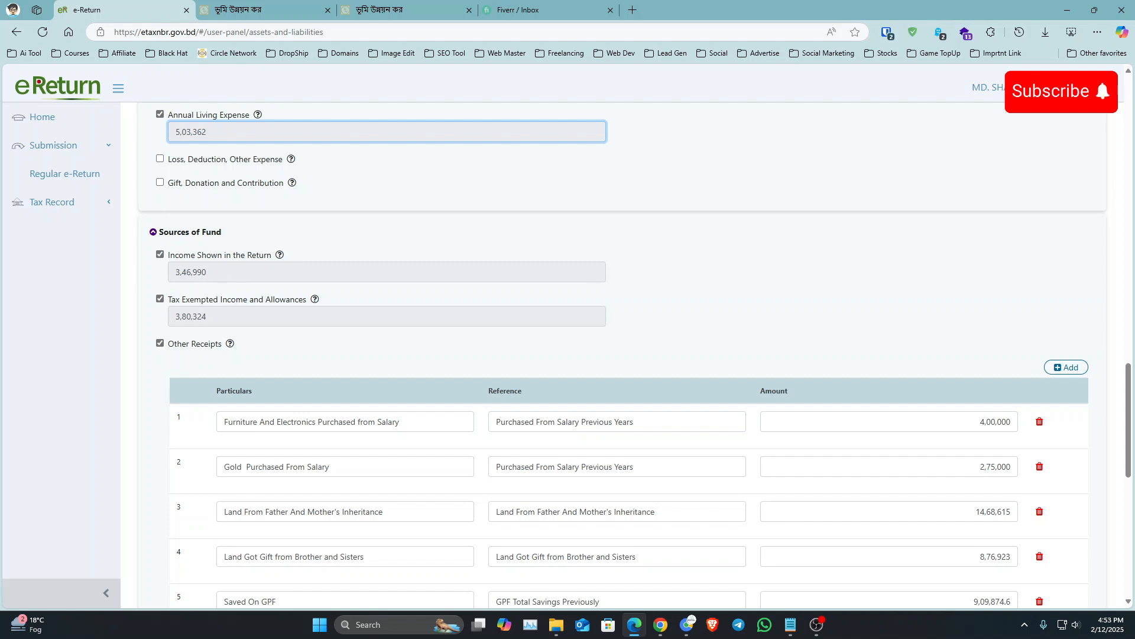
pyautogui.scroll(-3, 240, 278)
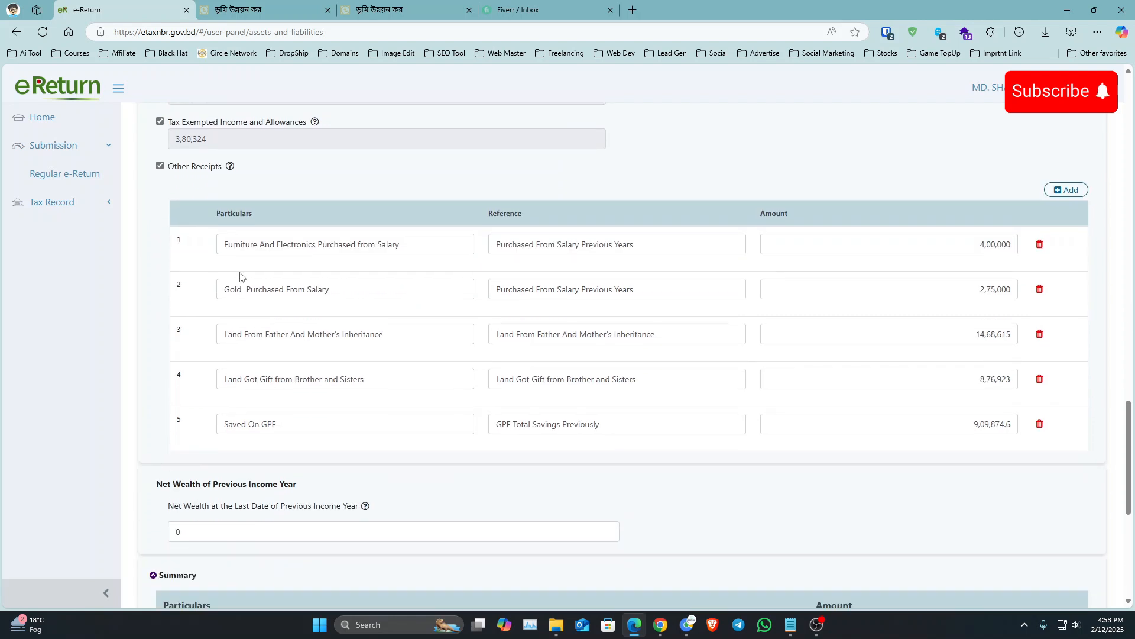
pyautogui.scroll(3, 193, 196)
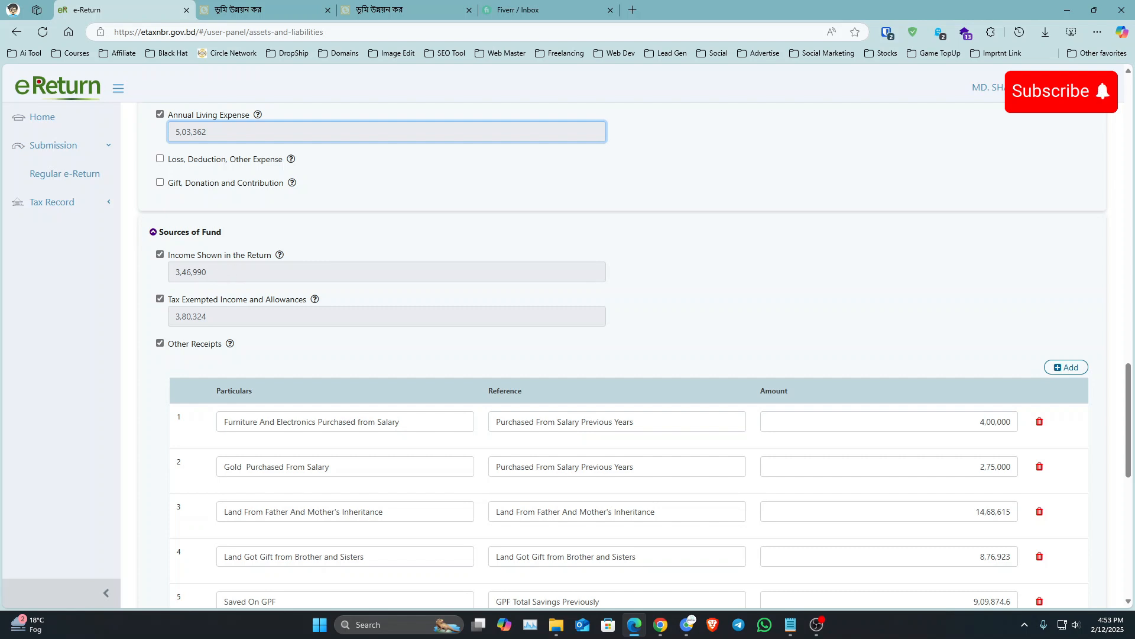
pyautogui.scroll(-3, 190, 196)
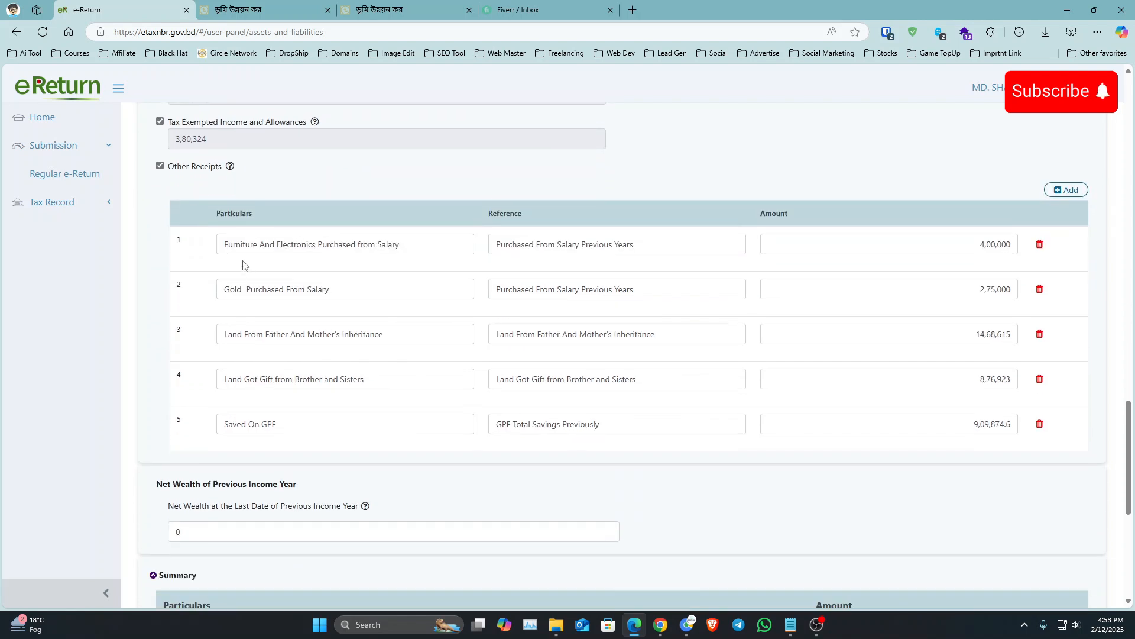
pyautogui.scroll(3, 191, 191)
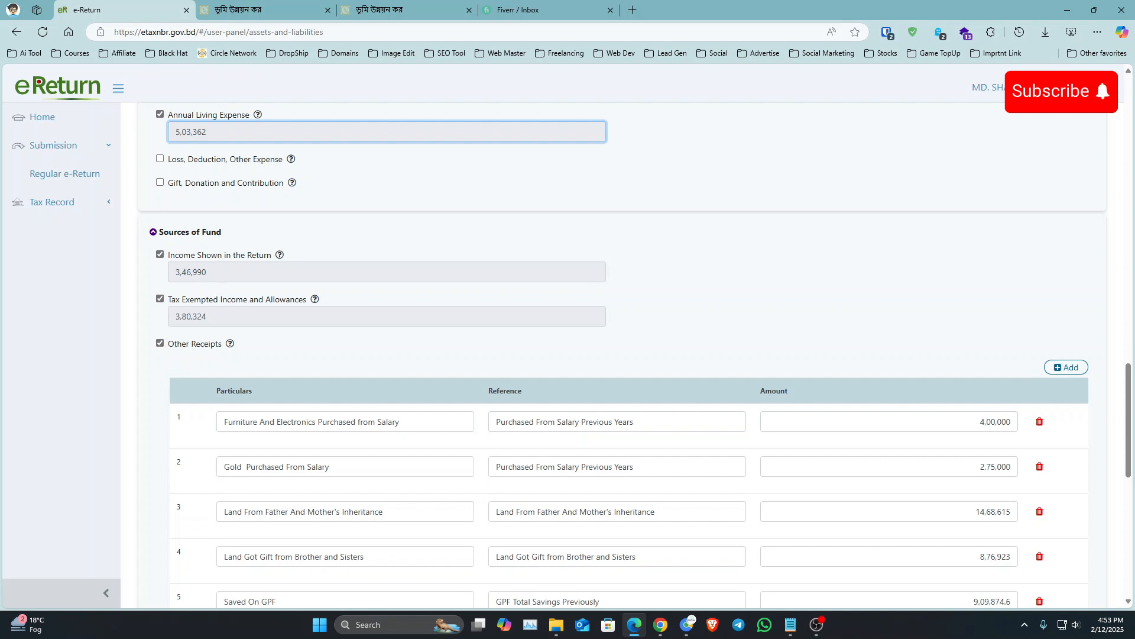
pyautogui.scroll(-3, 246, 277)
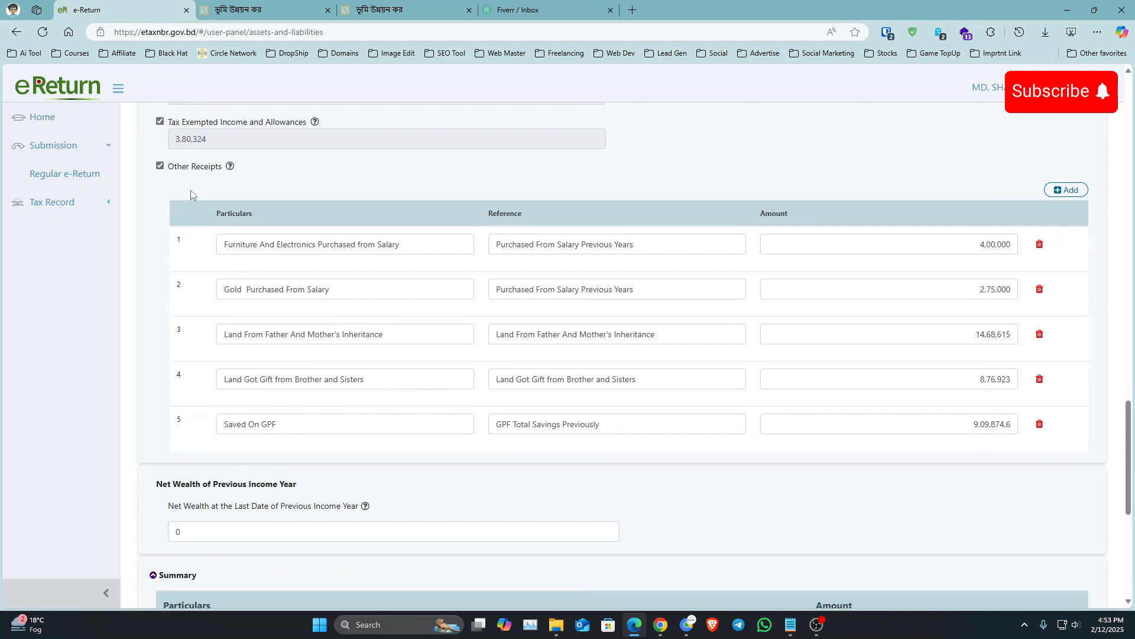
pyautogui.scroll(3, 191, 194)
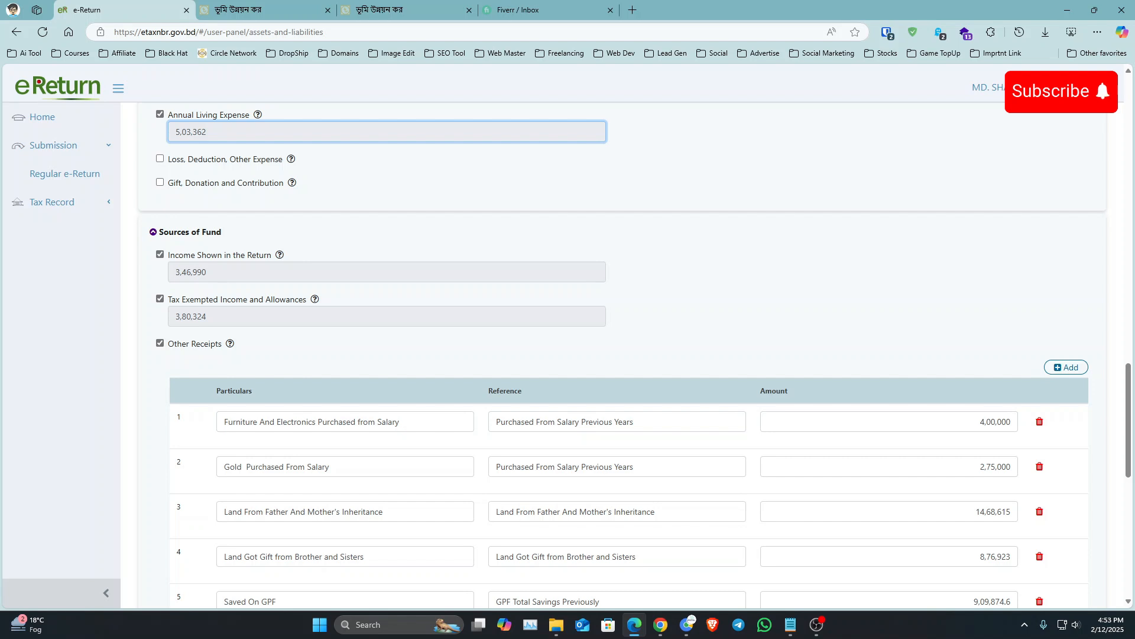
pyautogui.scroll(-3, 245, 278)
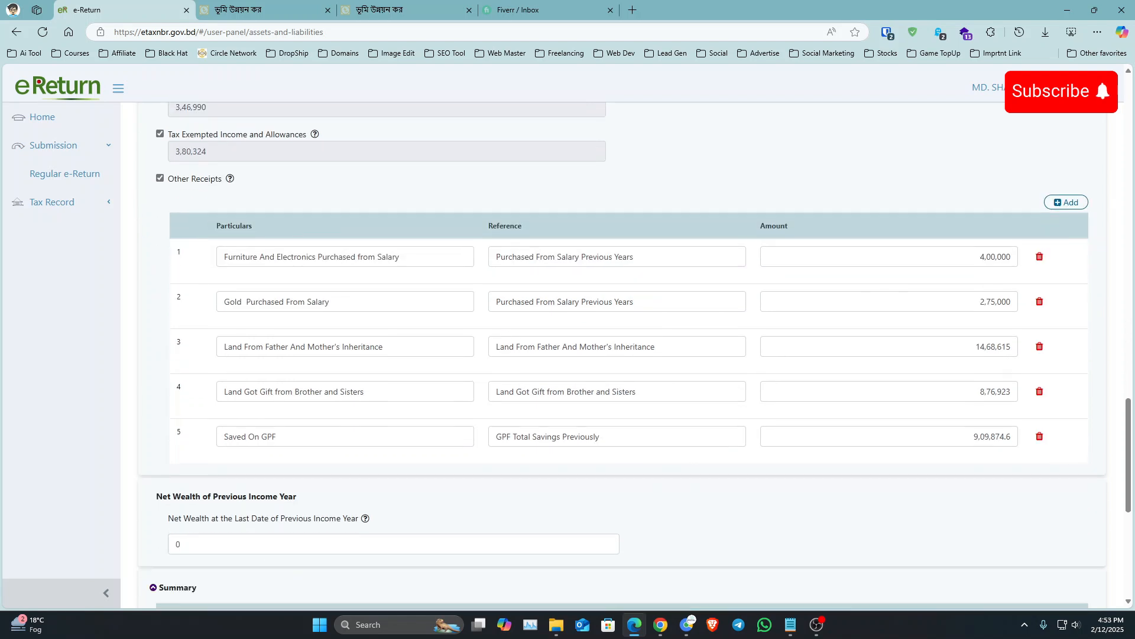
pyautogui.scroll(1, 191, 195)
pyautogui.scroll(2, 249, 306)
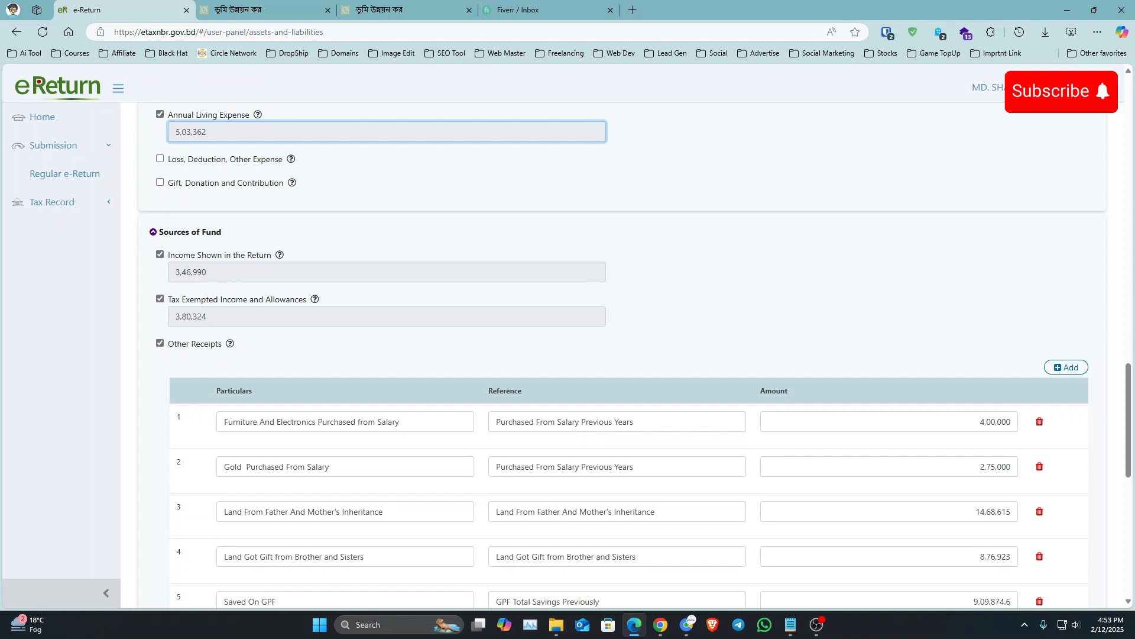
pyautogui.scroll(-2, 241, 271)
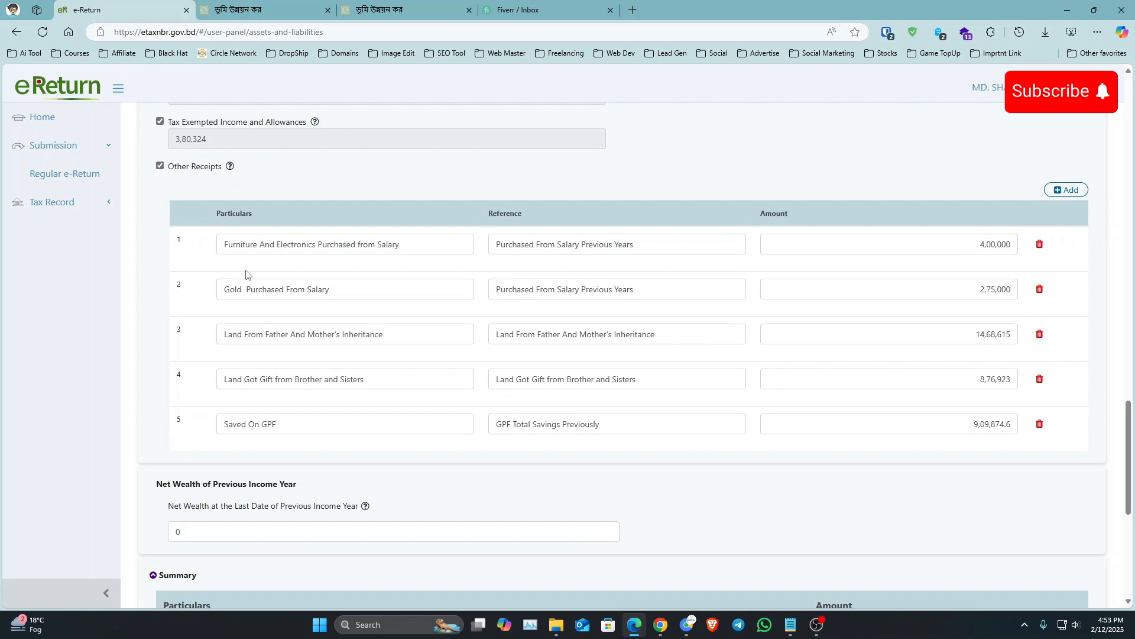
pyautogui.scroll(1, 194, 196)
pyautogui.scroll(1, 249, 306)
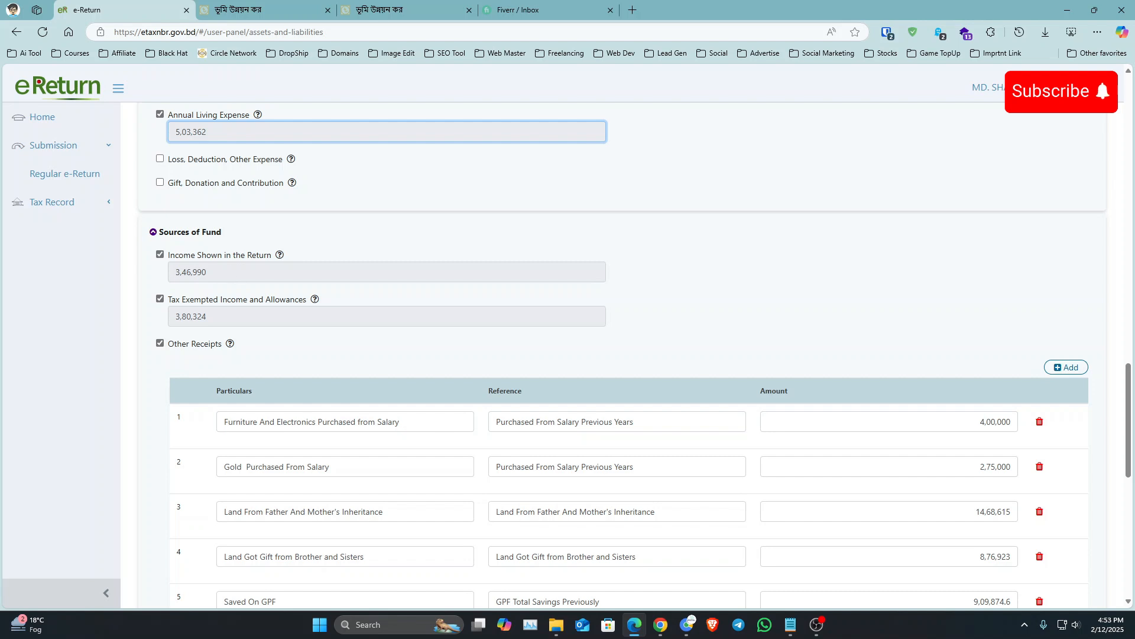
pyautogui.scroll(-3, 242, 276)
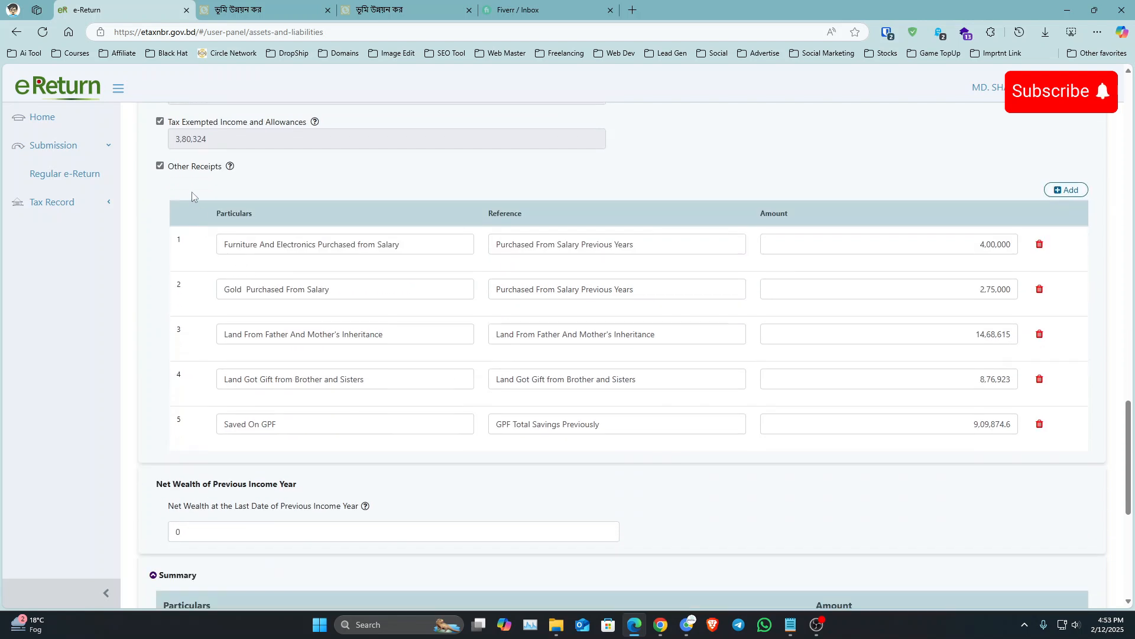
pyautogui.scroll(3, 192, 196)
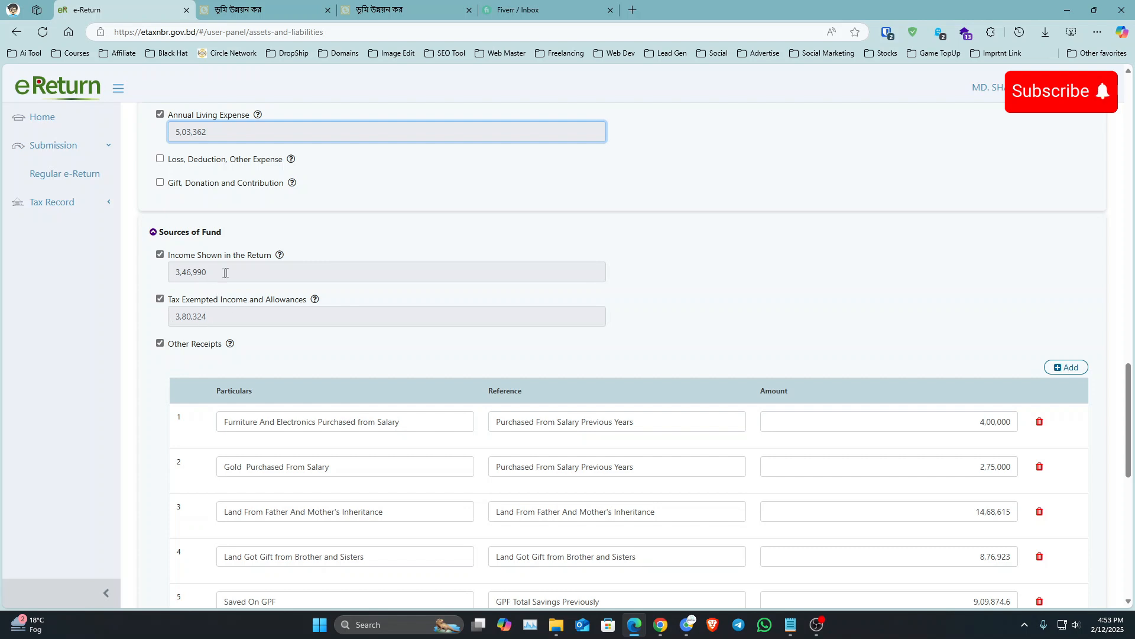
pyautogui.scroll(-3, 191, 190)
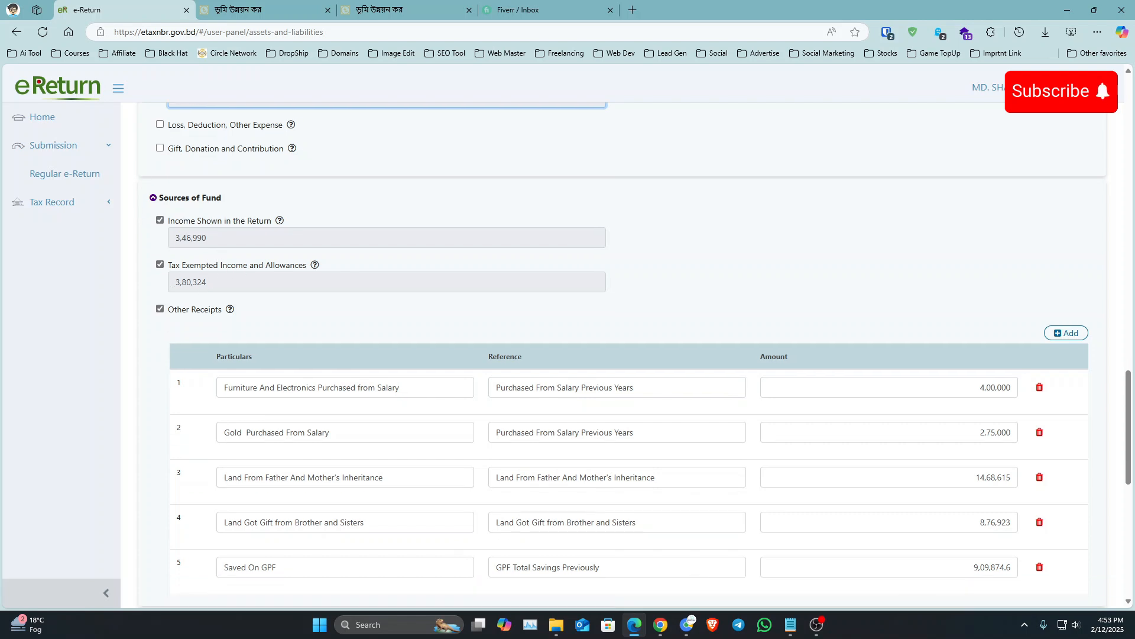
pyautogui.scroll(3, 190, 190)
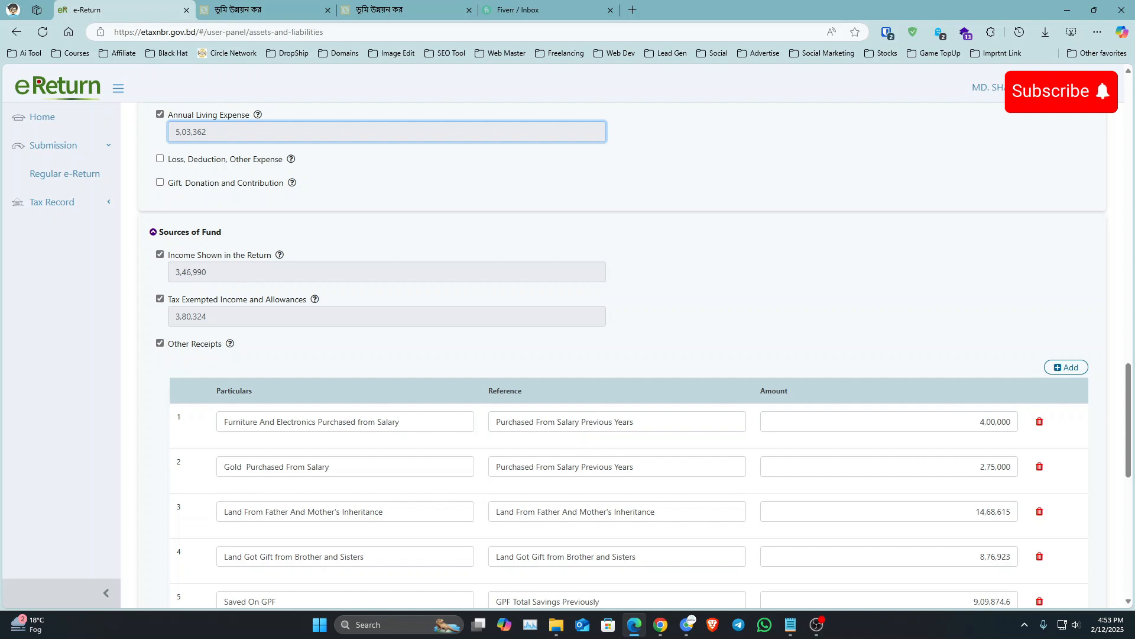
pyautogui.scroll(-3, 247, 276)
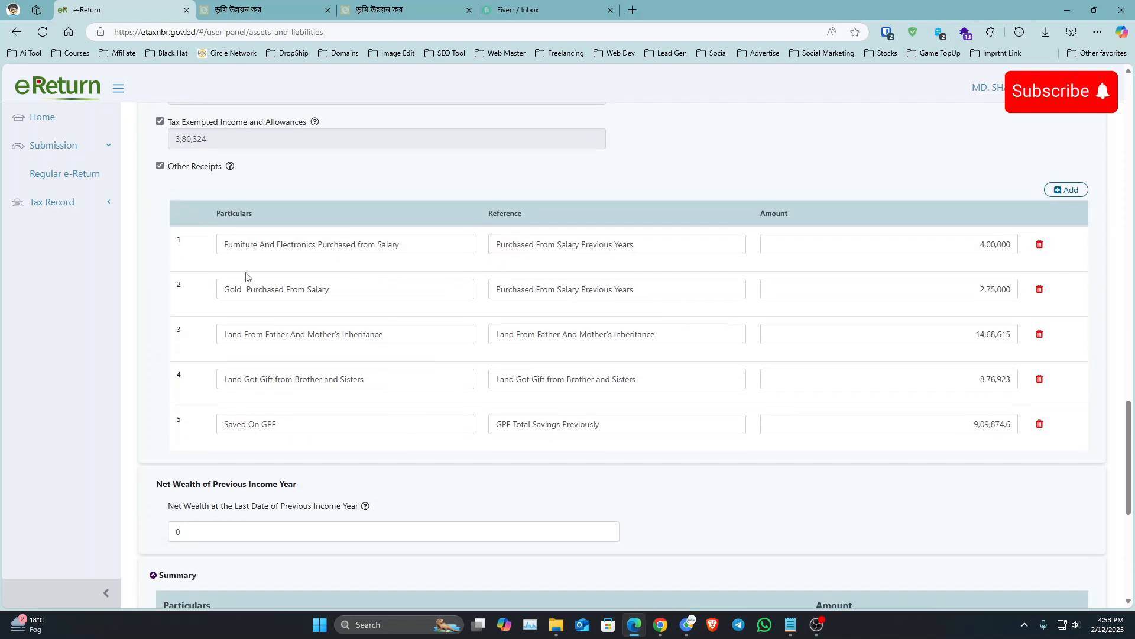
pyautogui.scroll(3, 191, 195)
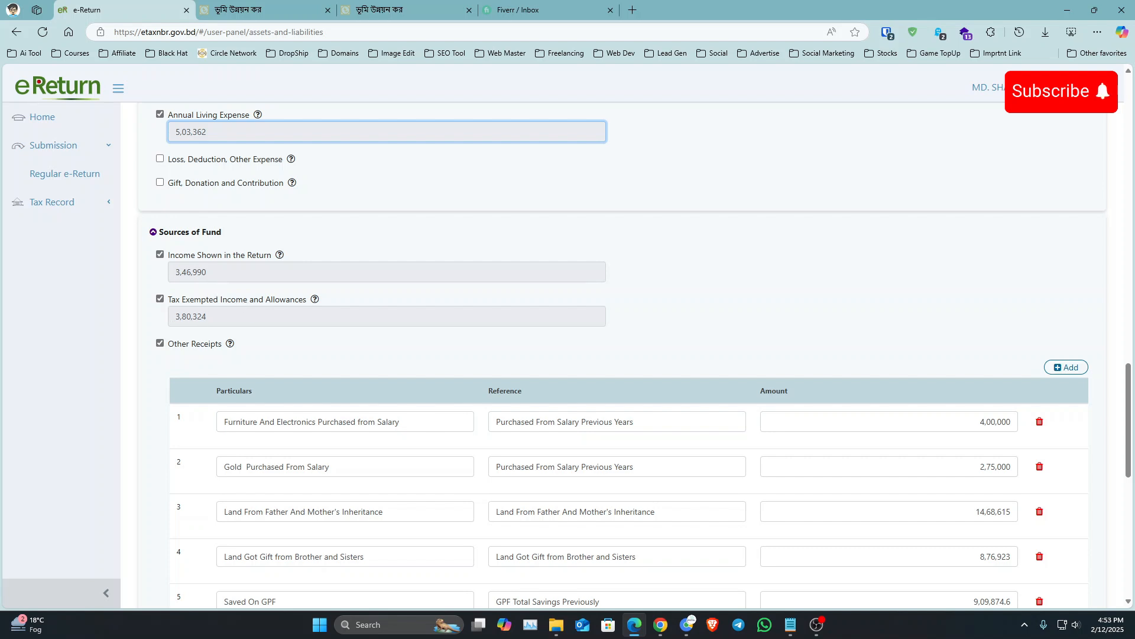
pyautogui.scroll(-3, 246, 273)
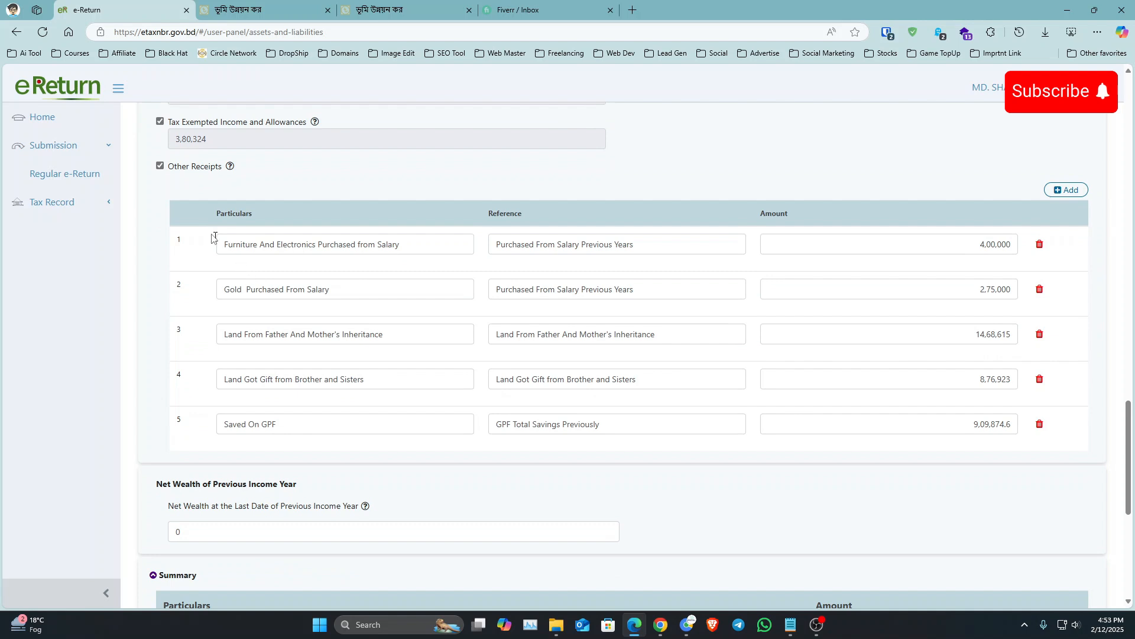
pyautogui.scroll(3, 249, 306)
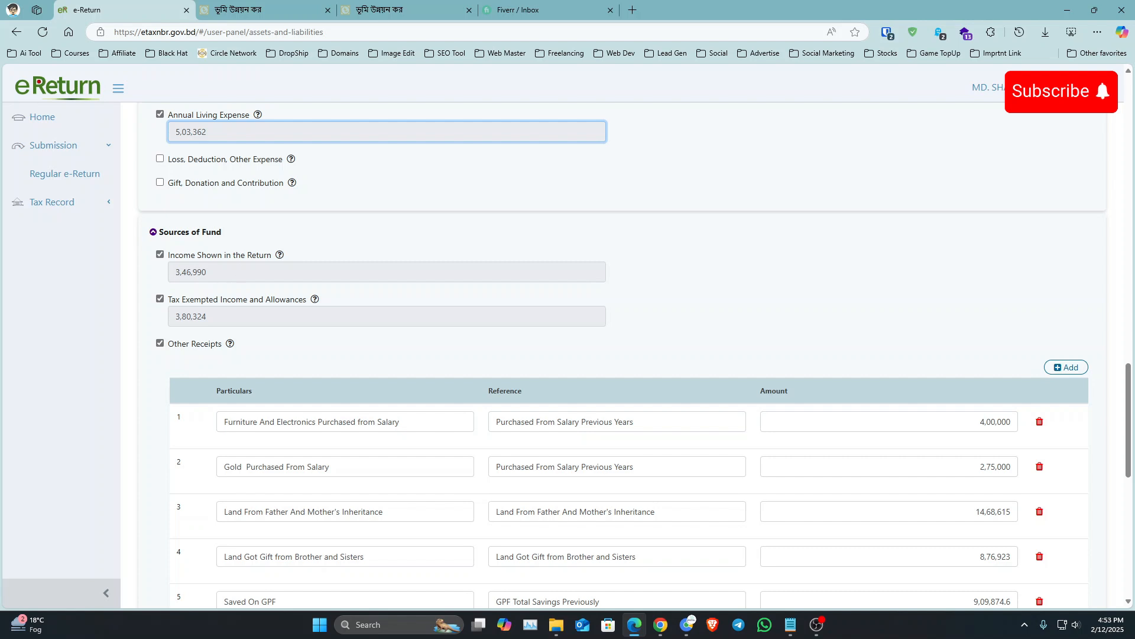
pyautogui.scroll(-3, 240, 271)
pyautogui.scroll(2, 194, 197)
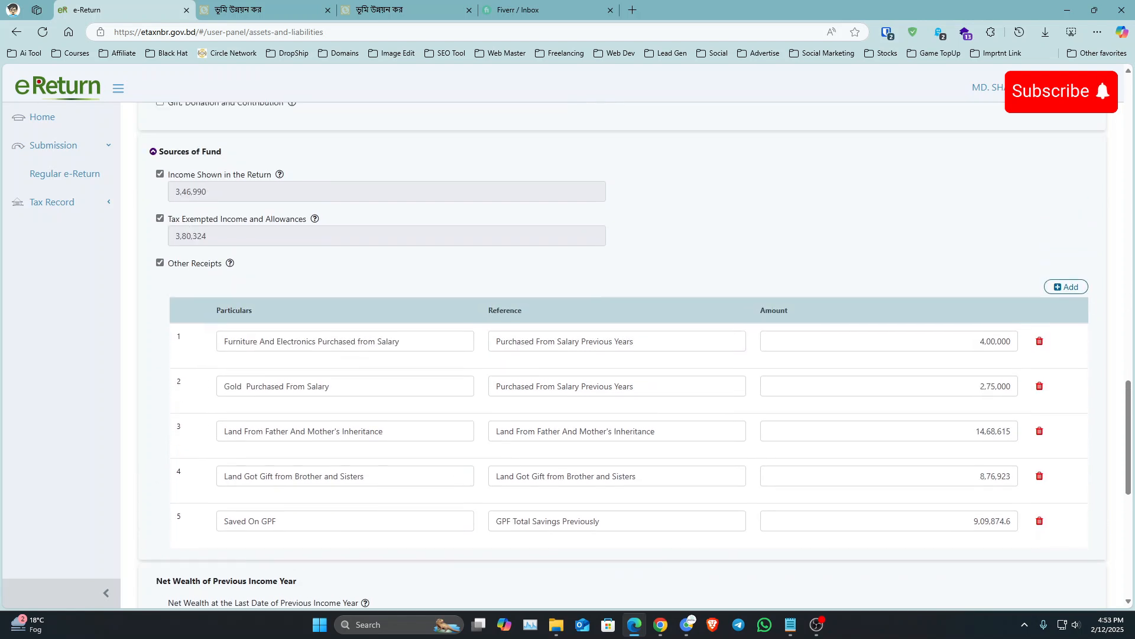
pyautogui.scroll(2, 249, 306)
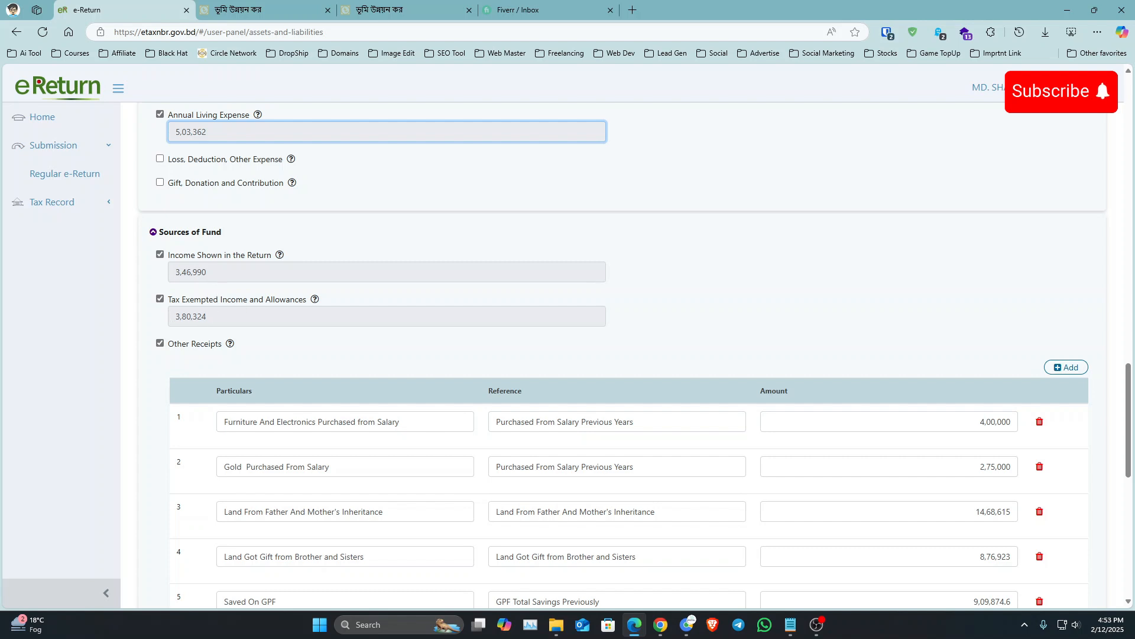
pyautogui.scroll(-3, 241, 278)
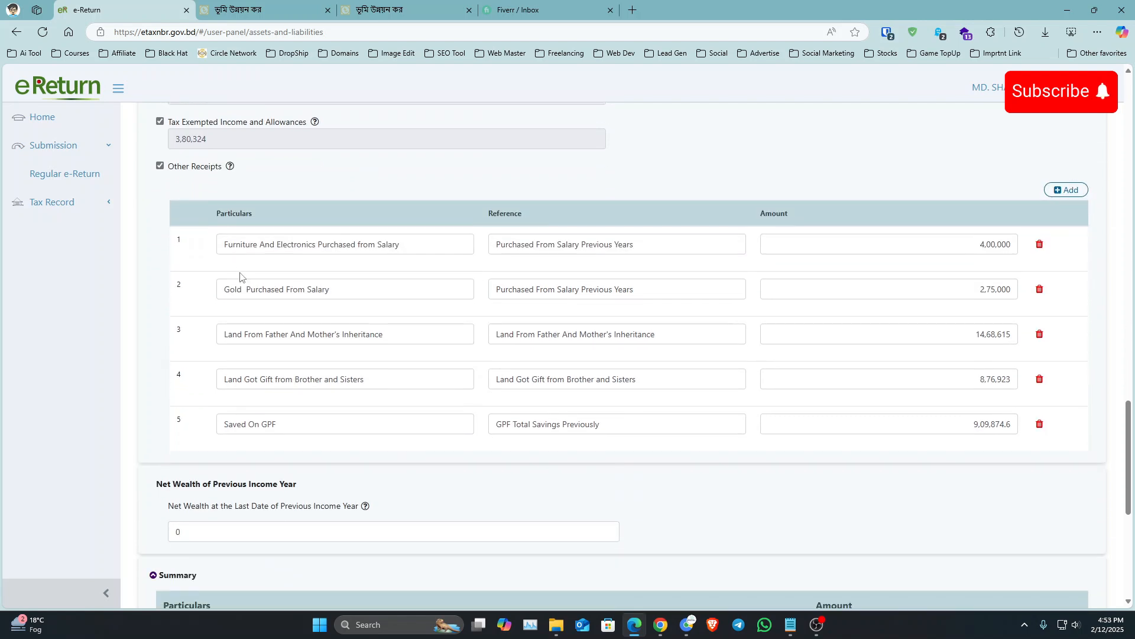
pyautogui.scroll(3, 192, 196)
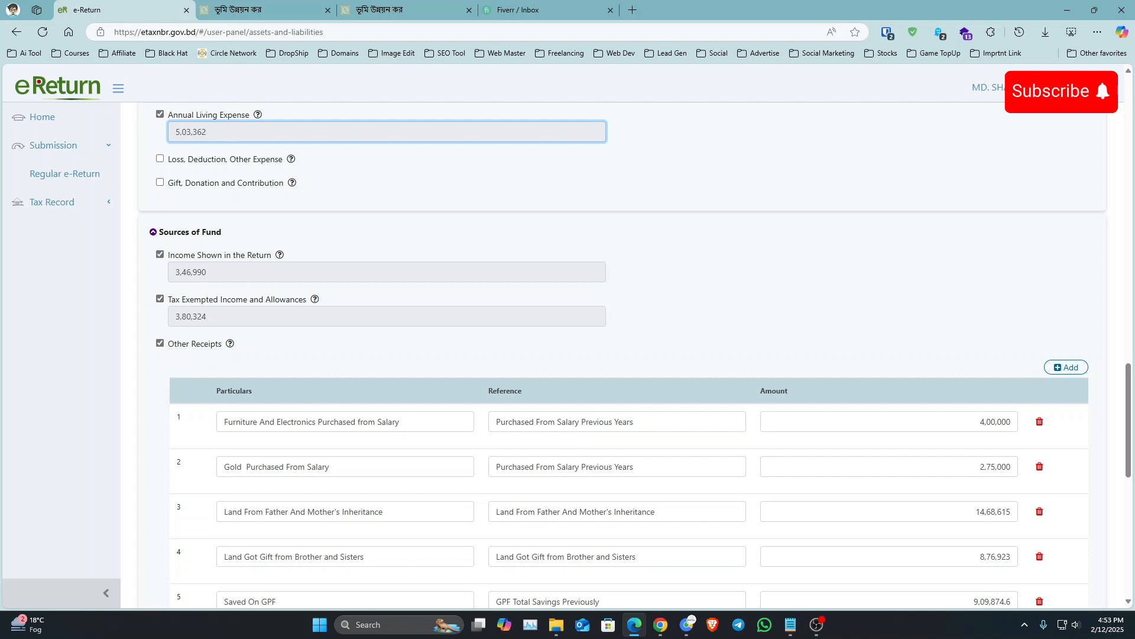
pyautogui.scroll(-3, 190, 191)
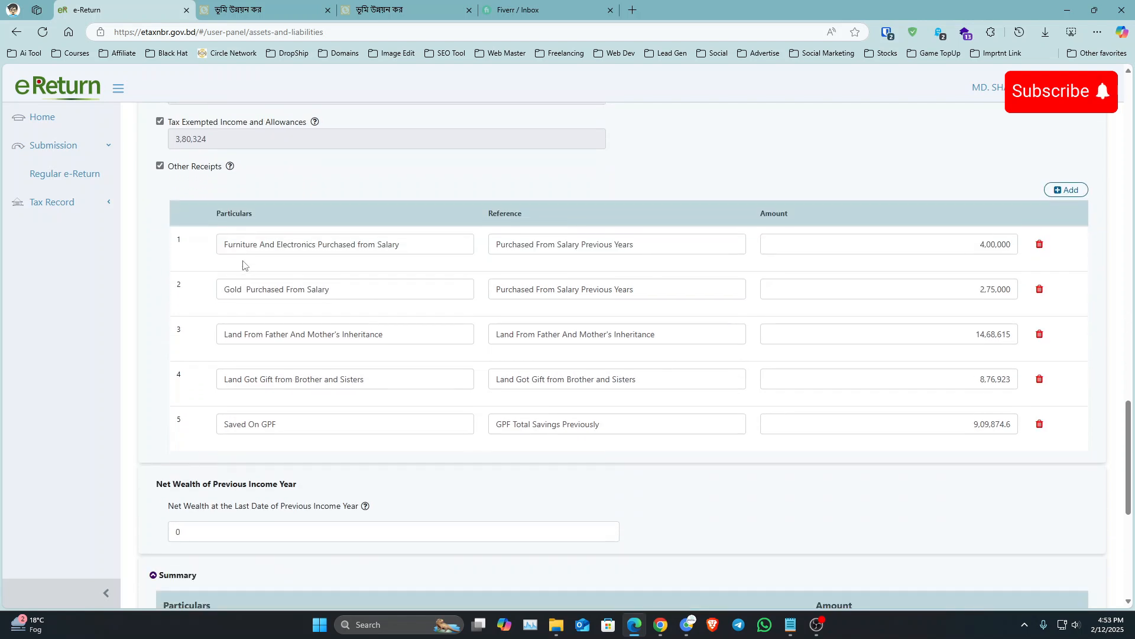
pyautogui.scroll(3, 190, 196)
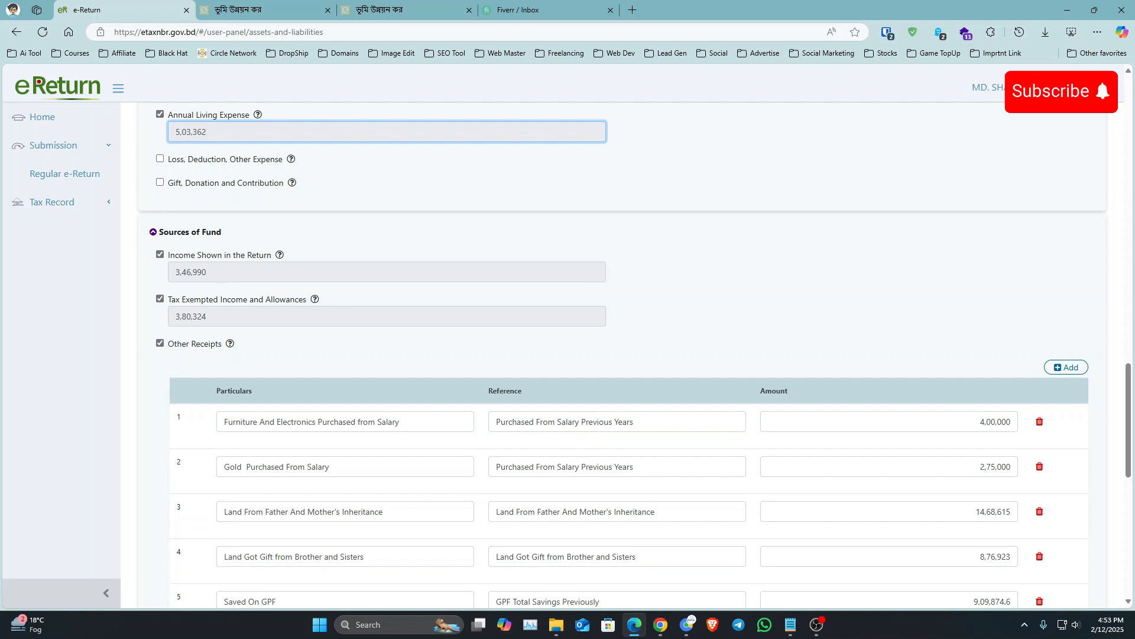
pyautogui.scroll(-3, 190, 194)
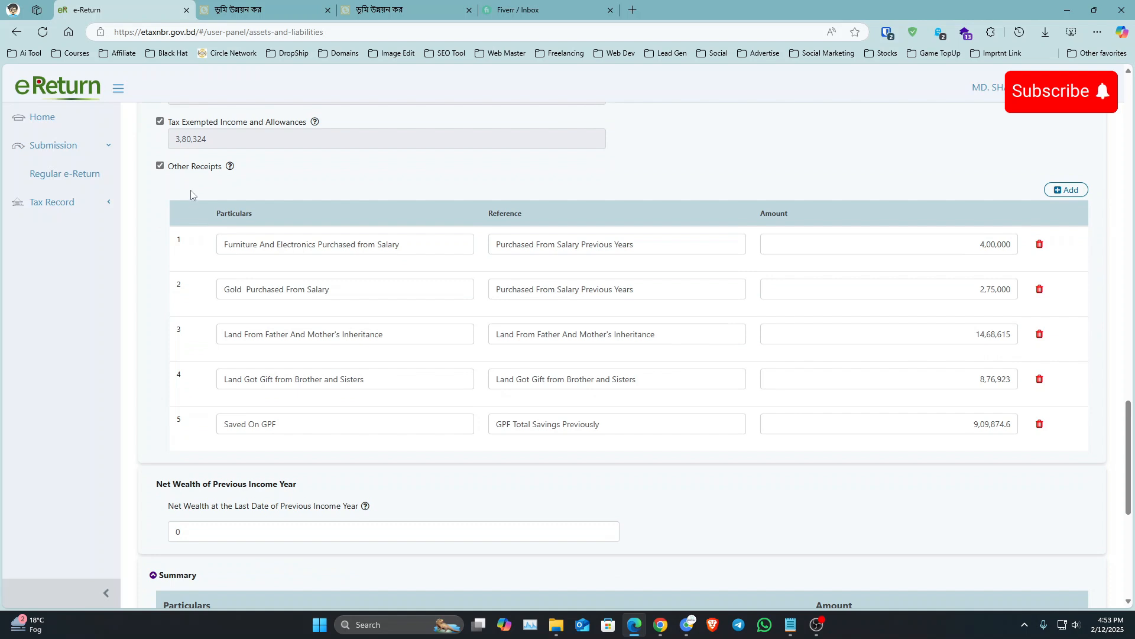
# - Compare the Income Shown in the Return and Tax Exempted Income amounts with the five Other Receipts entries
pyautogui.scroll(3, 190, 196)
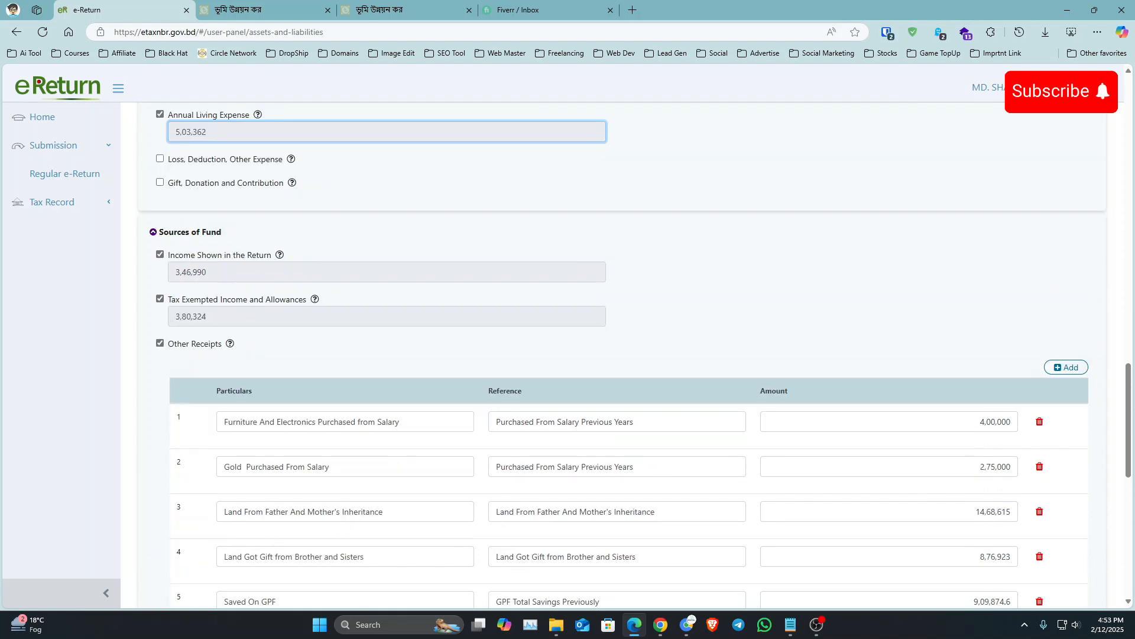
pyautogui.scroll(-3, 246, 272)
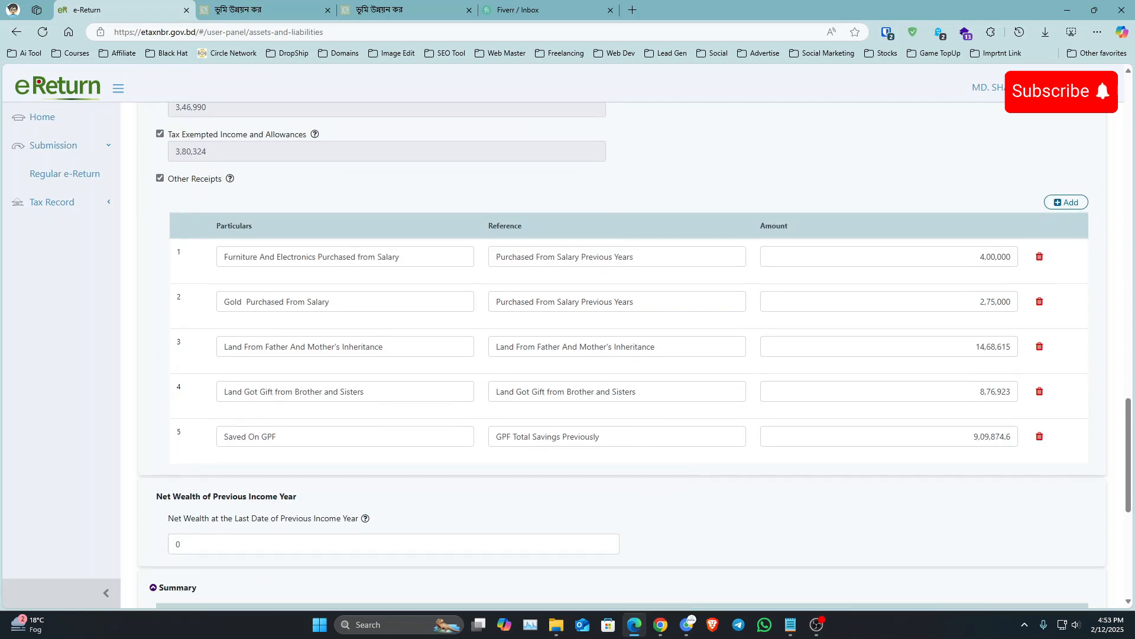
pyautogui.scroll(3, 191, 195)
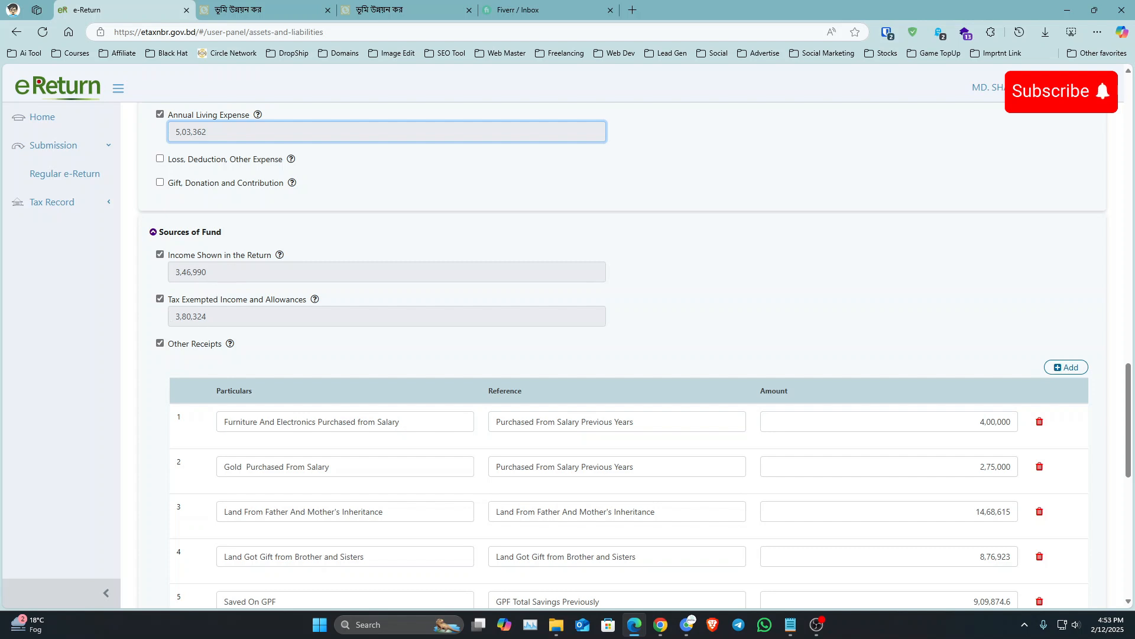
pyautogui.scroll(-3, 243, 267)
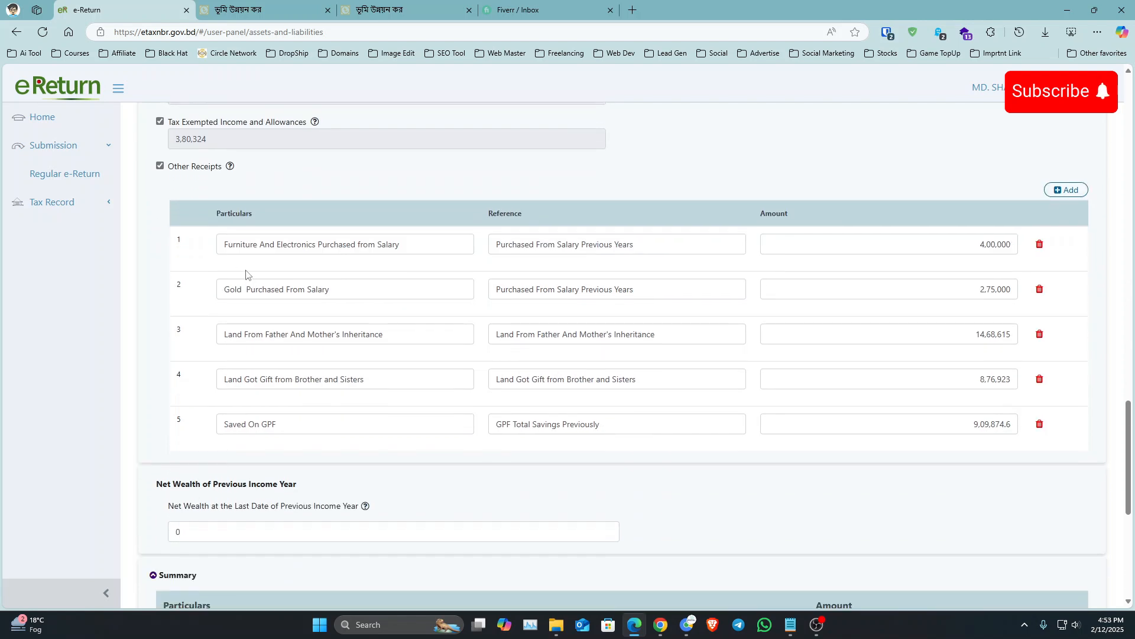
pyautogui.scroll(2, 243, 266)
pyautogui.scroll(1, 249, 306)
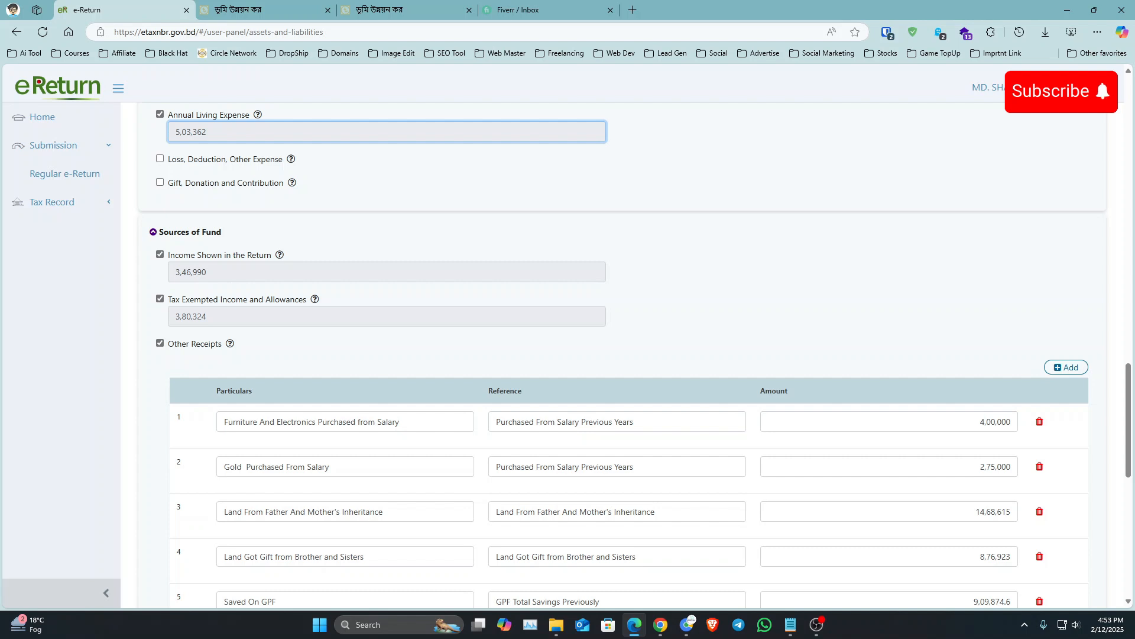
pyautogui.scroll(-3, 245, 278)
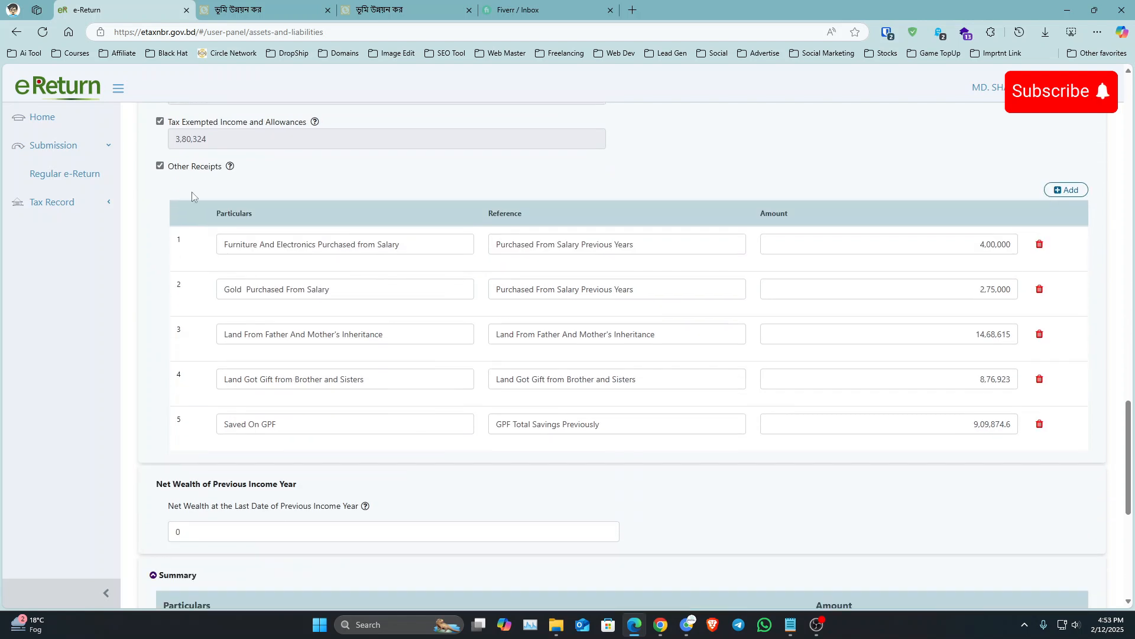
pyautogui.scroll(3, 192, 196)
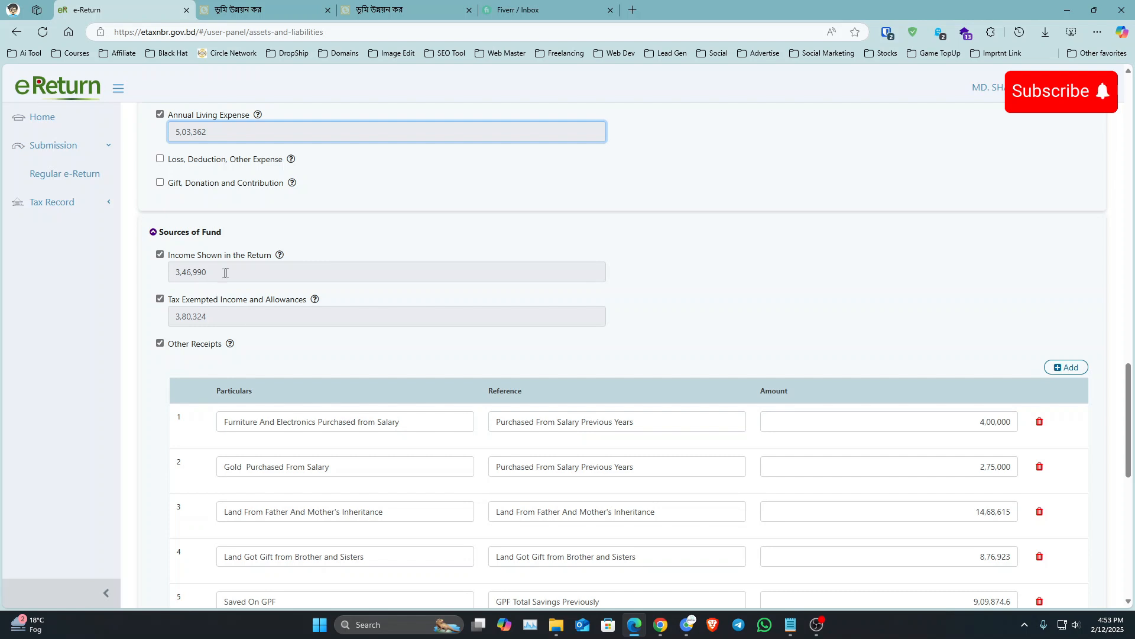
pyautogui.scroll(-3, 246, 272)
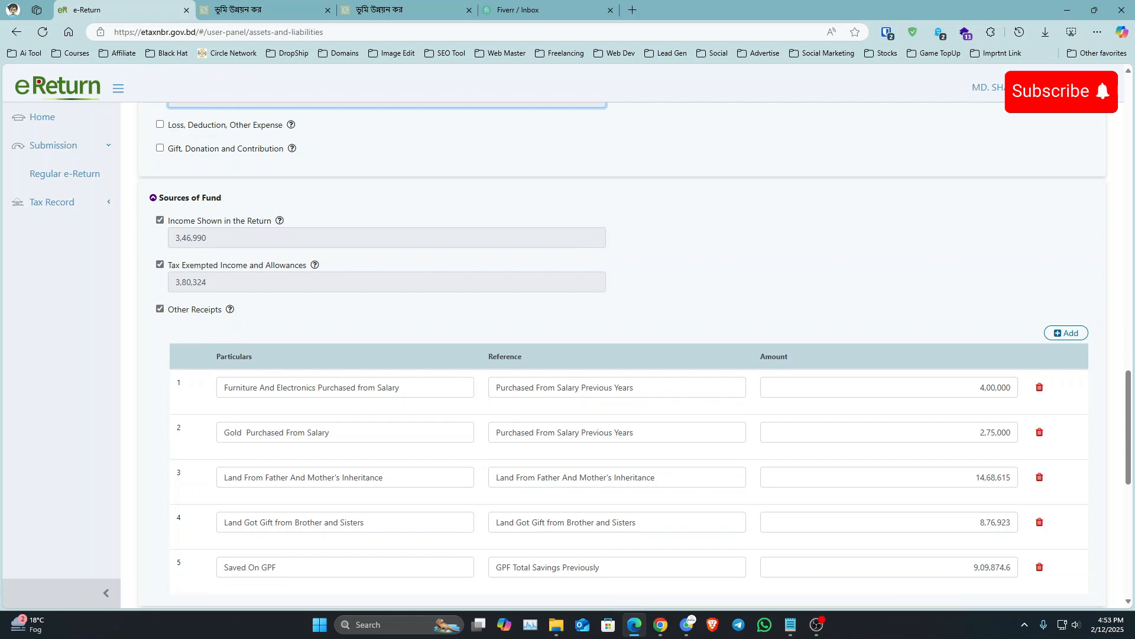
pyautogui.scroll(3, 190, 195)
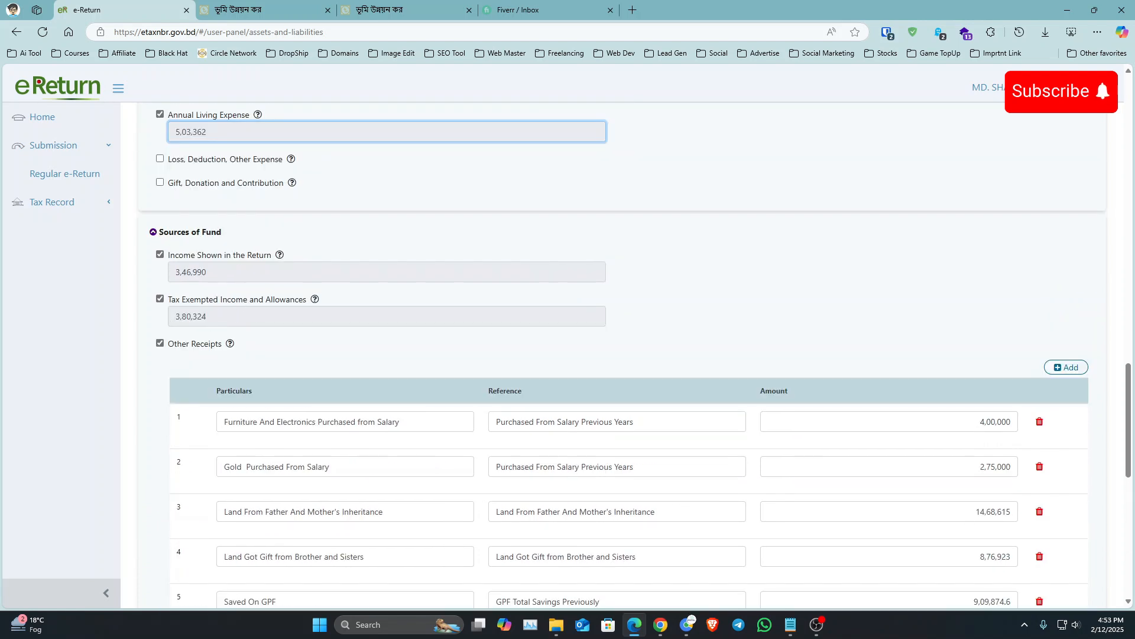
pyautogui.scroll(-3, 245, 275)
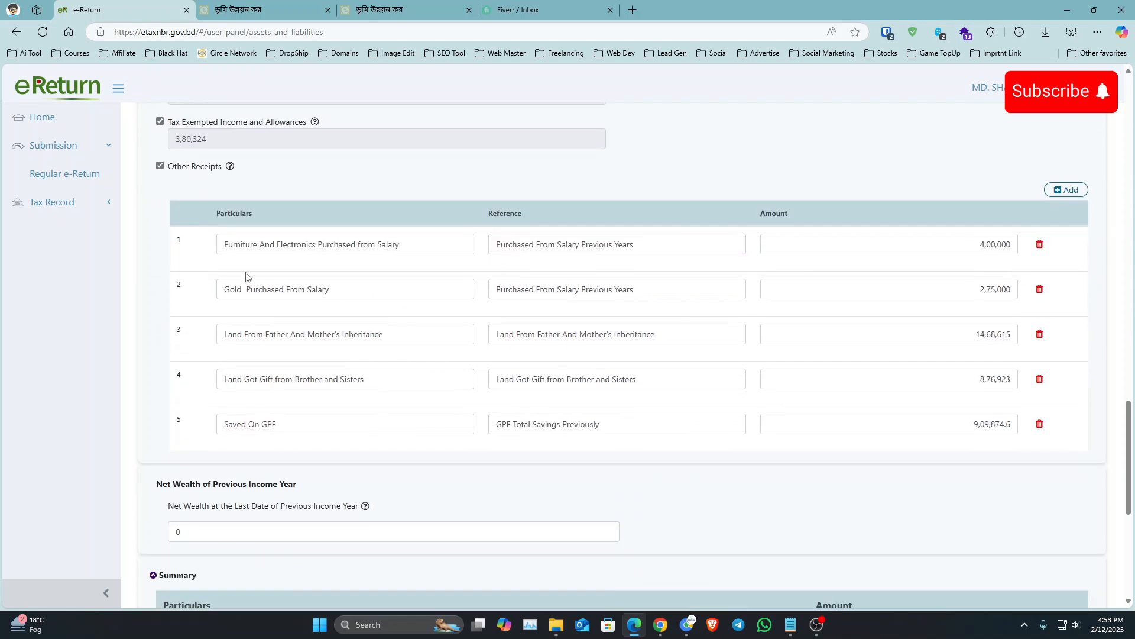
pyautogui.scroll(3, 191, 195)
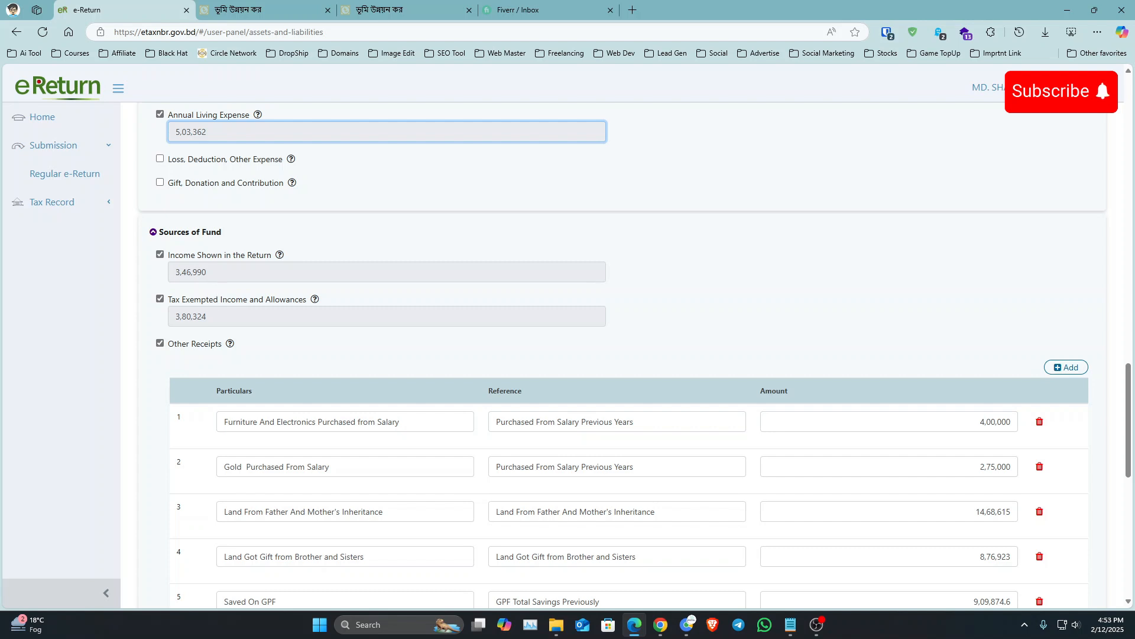
pyautogui.scroll(-2, 246, 282)
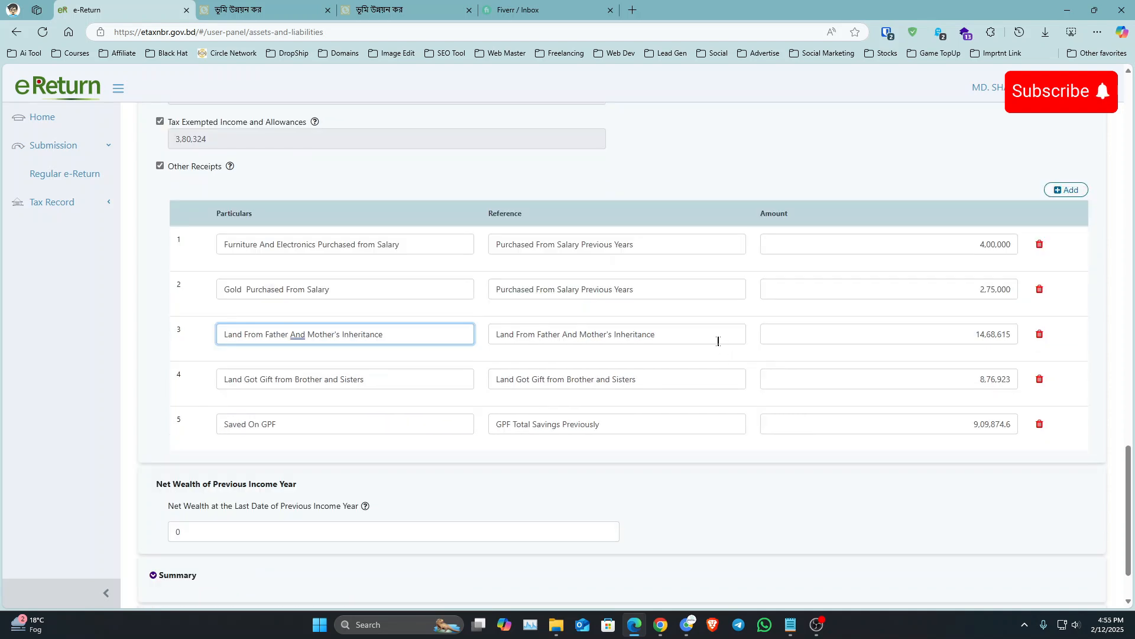
# - Examine the particulars, reference and amount of the inherited land entry in Other Receipts, and the gifted land entry below it
pyautogui.moveTo(383, 334); pyautogui.dragTo(266, 334)
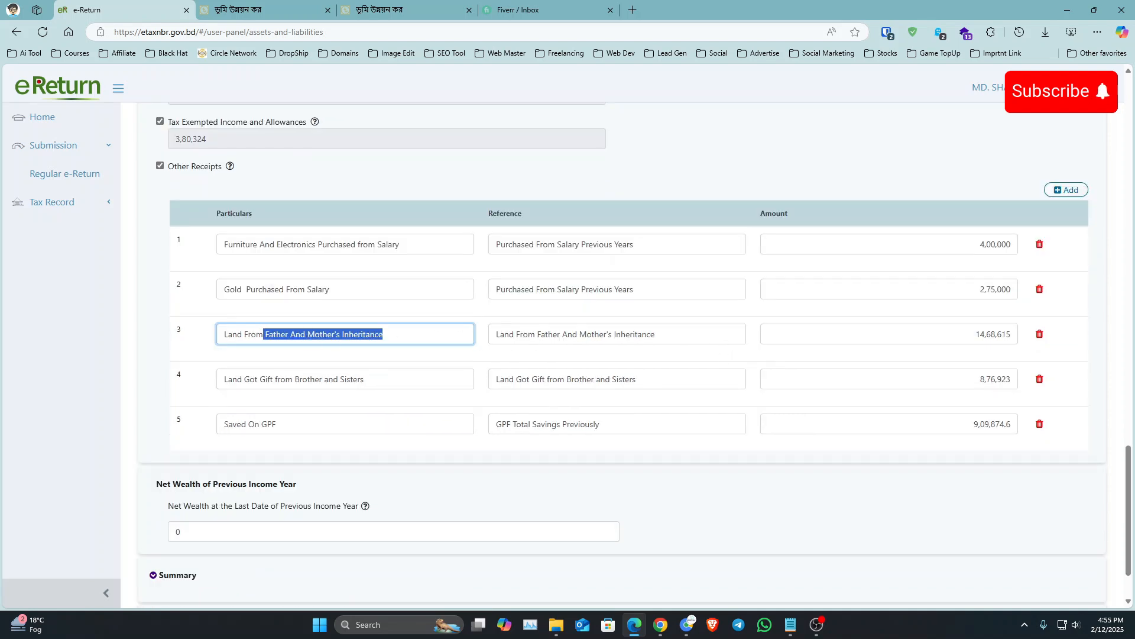
pyautogui.tripleClick(268, 333)
pyautogui.click(556, 333)
pyautogui.moveTo(418, 334); pyautogui.dragTo(256, 334)
pyautogui.click(322, 379)
pyautogui.moveTo(384, 334); pyautogui.dragTo(248, 334)
pyautogui.click(228, 334)
pyautogui.moveTo(384, 334); pyautogui.dragTo(236, 334)
pyautogui.click(331, 335)
pyautogui.moveTo(384, 334); pyautogui.dragTo(206, 339)
pyautogui.click(569, 334)
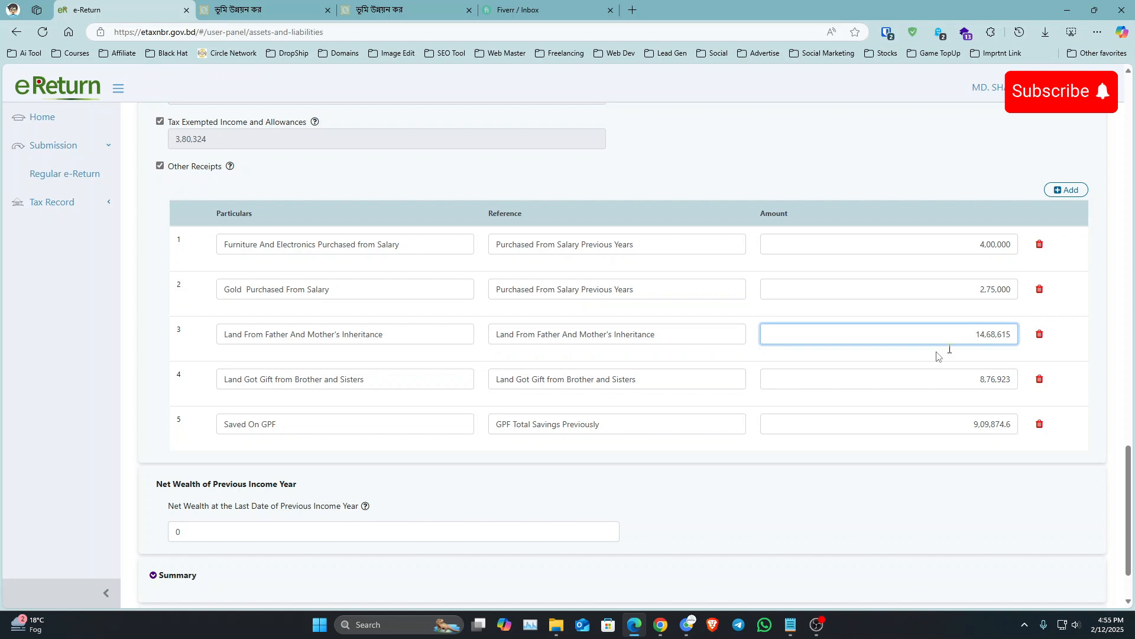
pyautogui.click(402, 380)
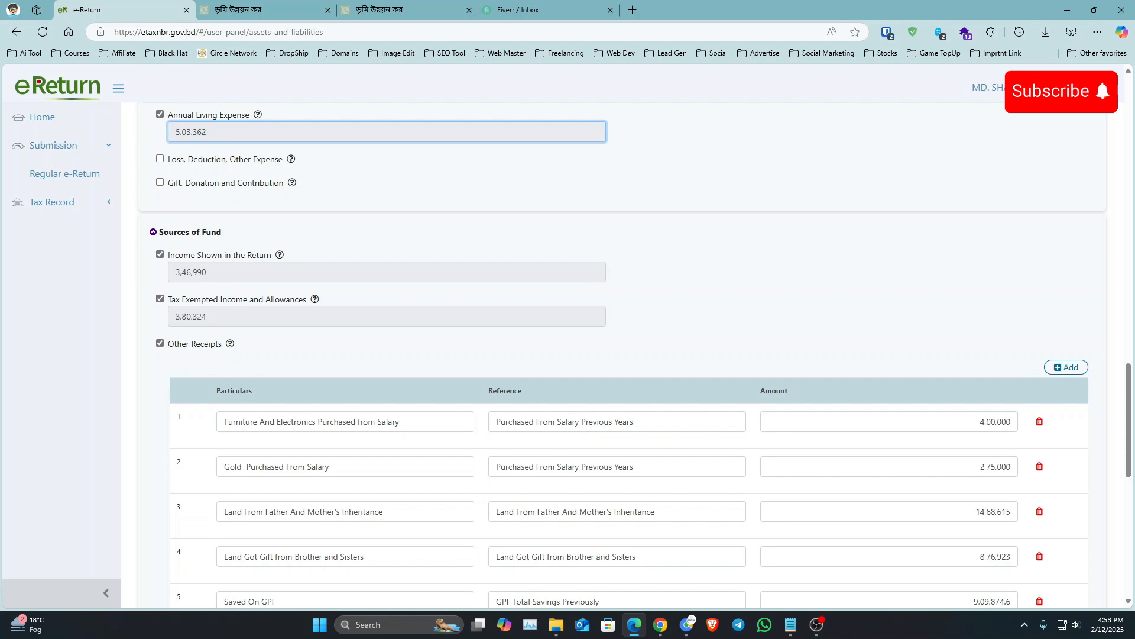
# - Read the help text for Other Receipts and check the section through to the net wealth of the previous income year
pyautogui.scroll(-3, 246, 278)
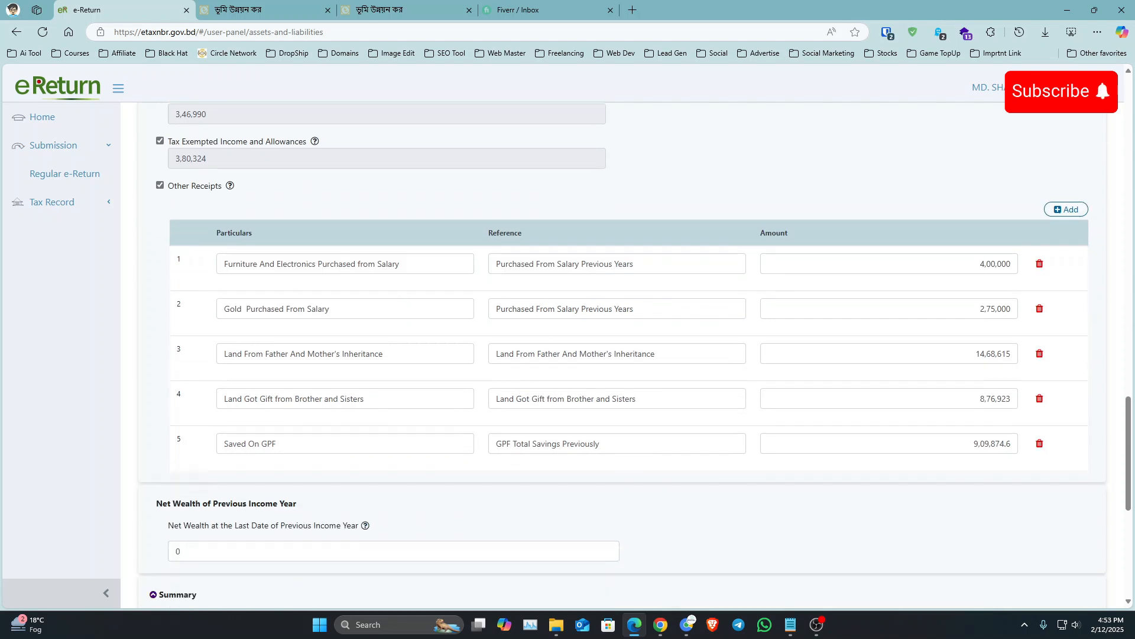
pyautogui.scroll(2, 191, 195)
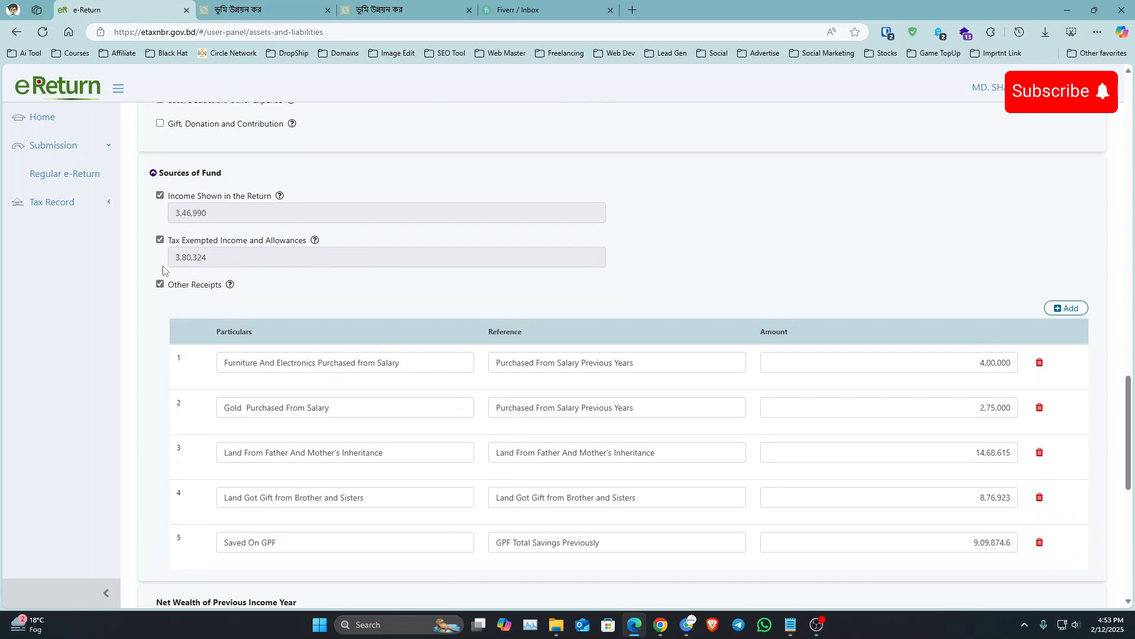
pyautogui.moveTo(231, 285)
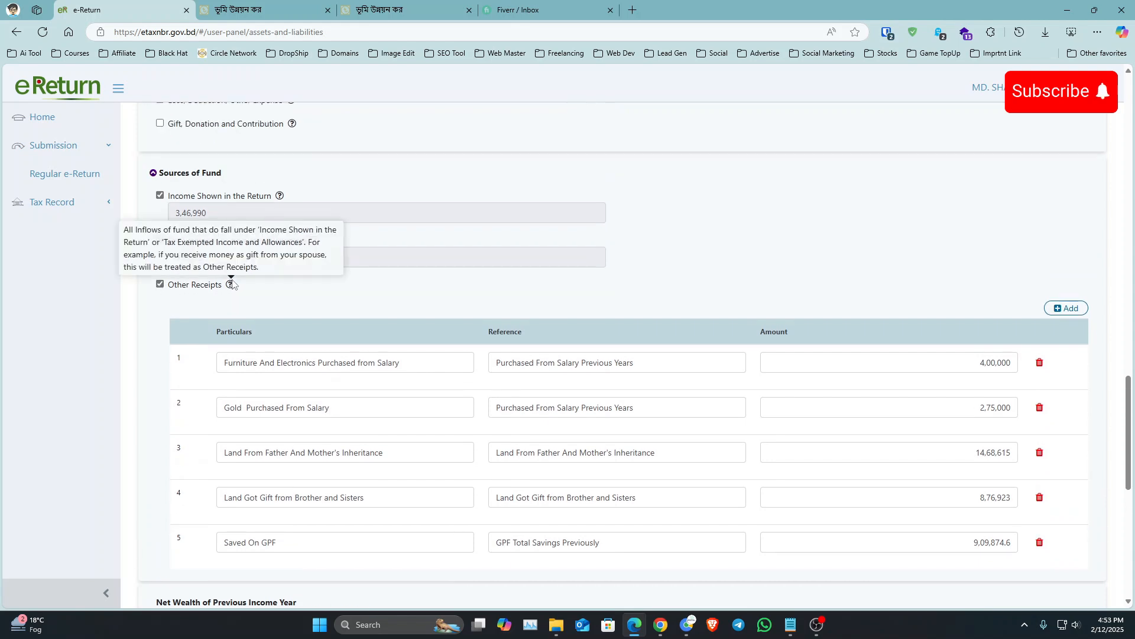
pyautogui.scroll(1, 249, 306)
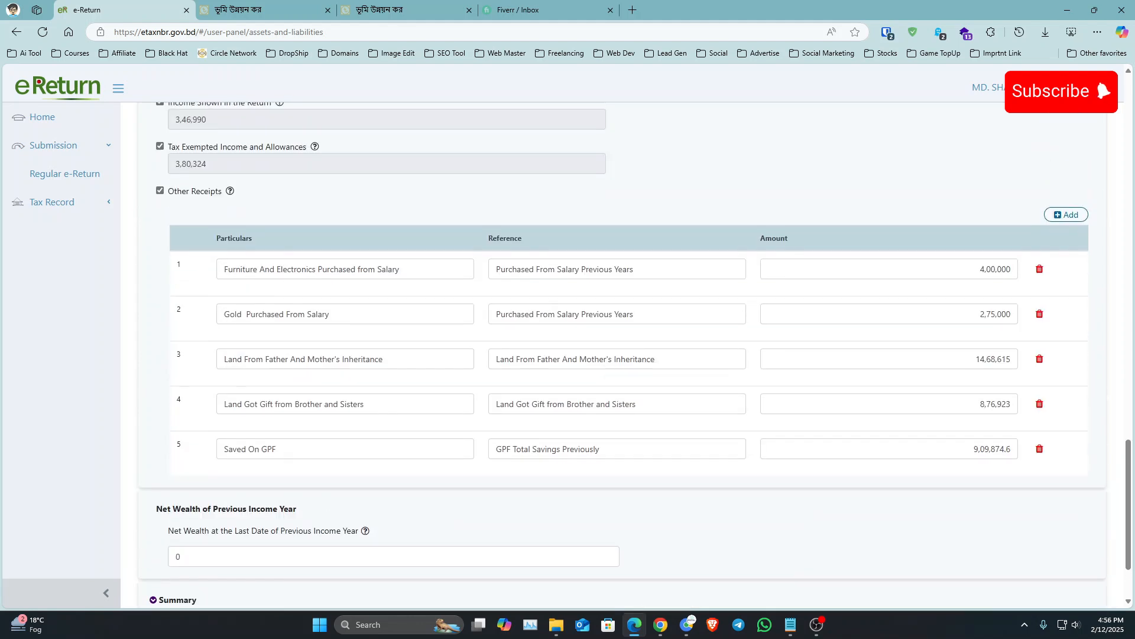
pyautogui.scroll(1, 203, 241)
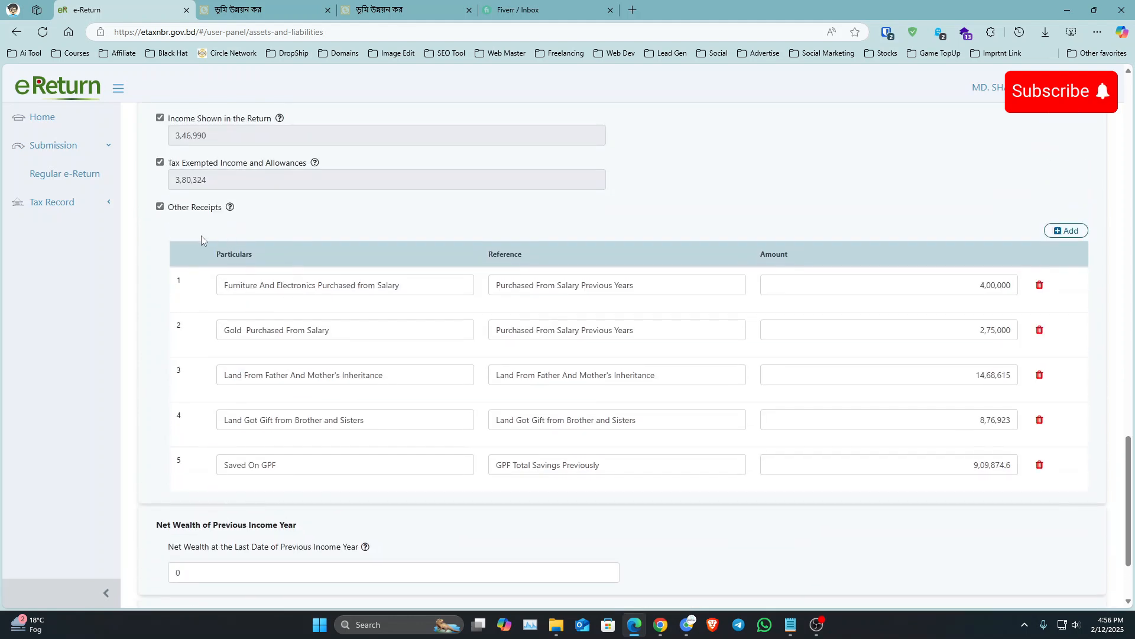
pyautogui.scroll(-2, 320, 359)
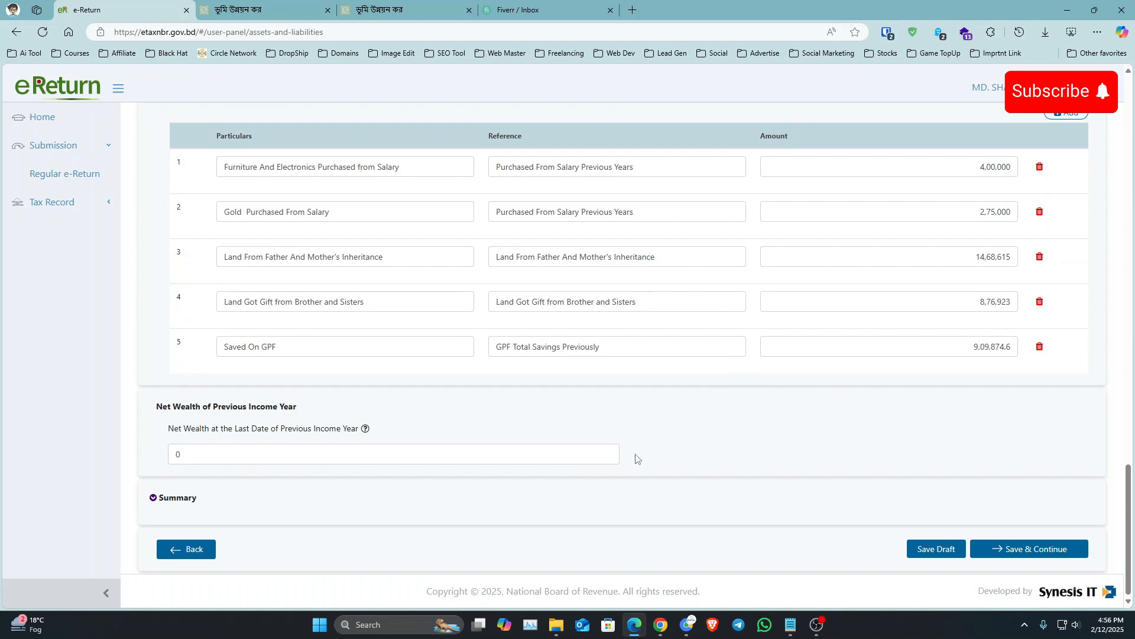
# - Expand the Summary and check its fund outflow, source of fund and difference amounts against the sections above
pyautogui.click(197, 498)
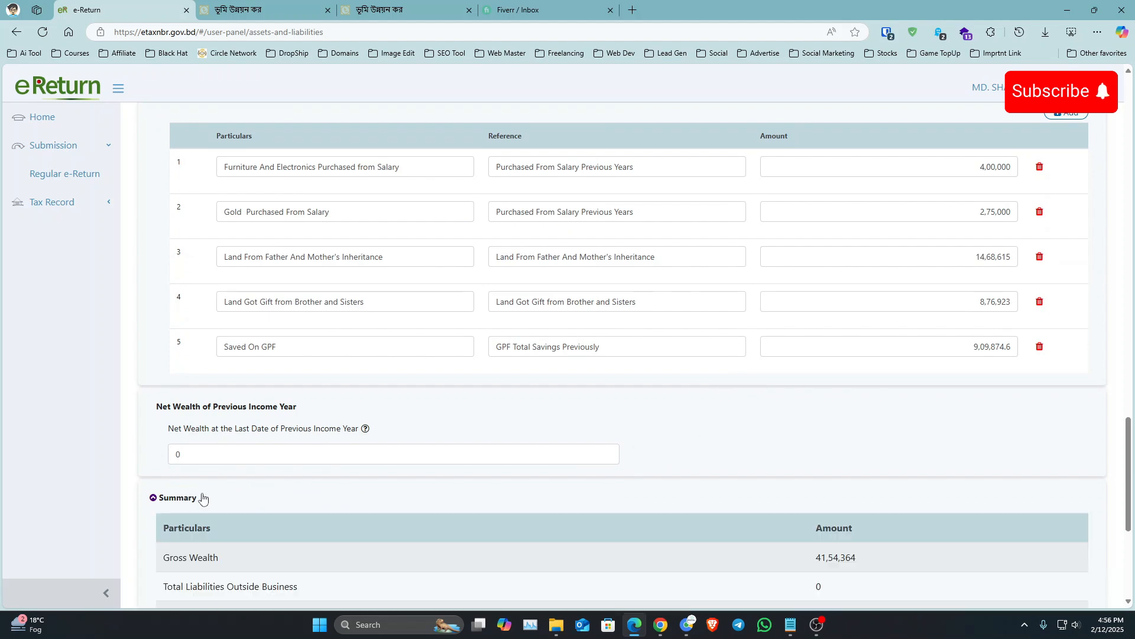
pyautogui.scroll(-5, 877, 408)
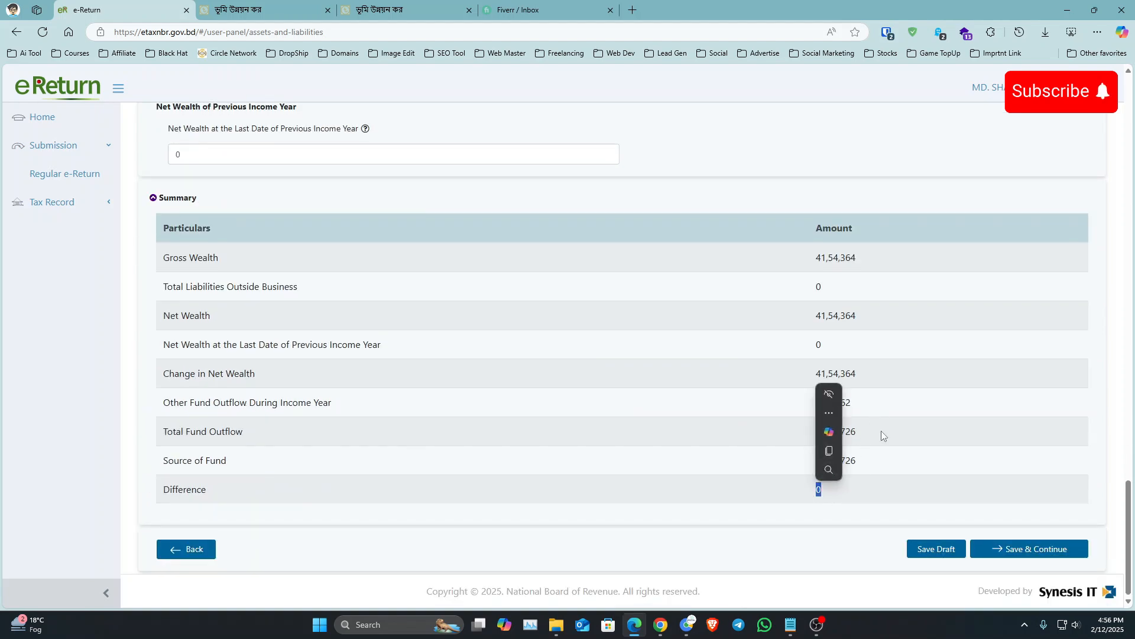
pyautogui.scroll(10, 882, 431)
pyautogui.scroll(7, 964, 296)
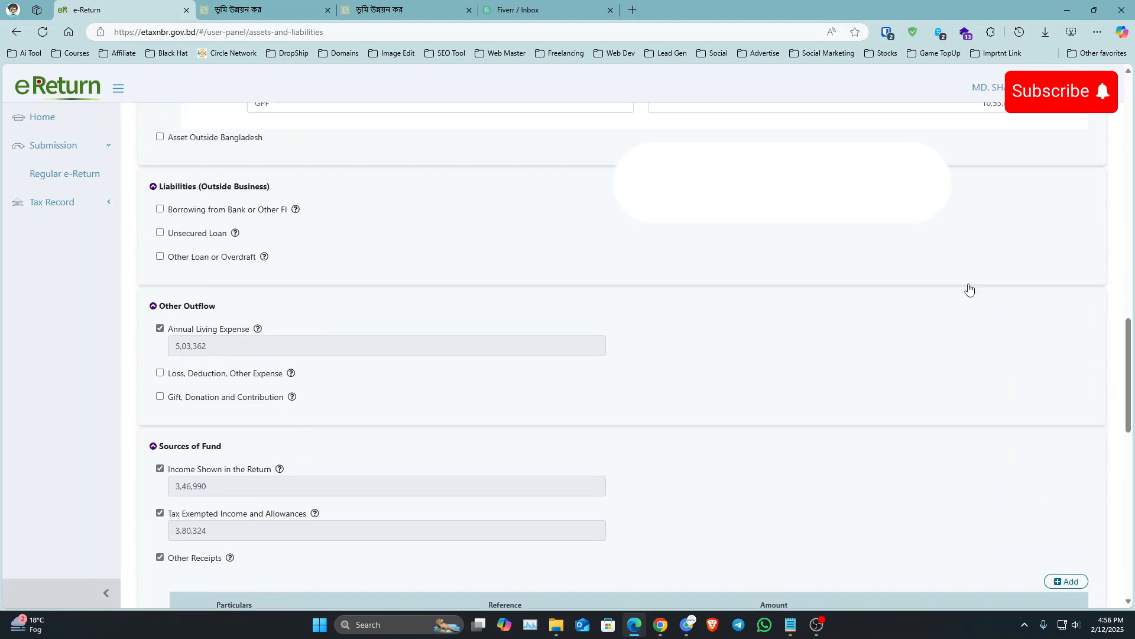
pyautogui.scroll(-17, 1008, 363)
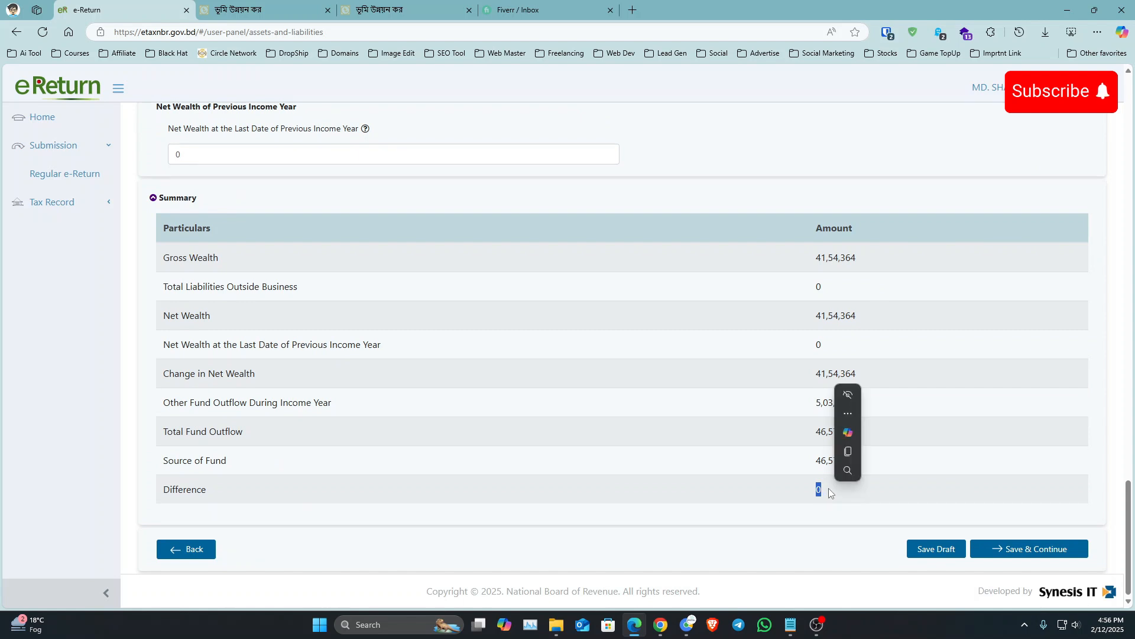
pyautogui.click(831, 492)
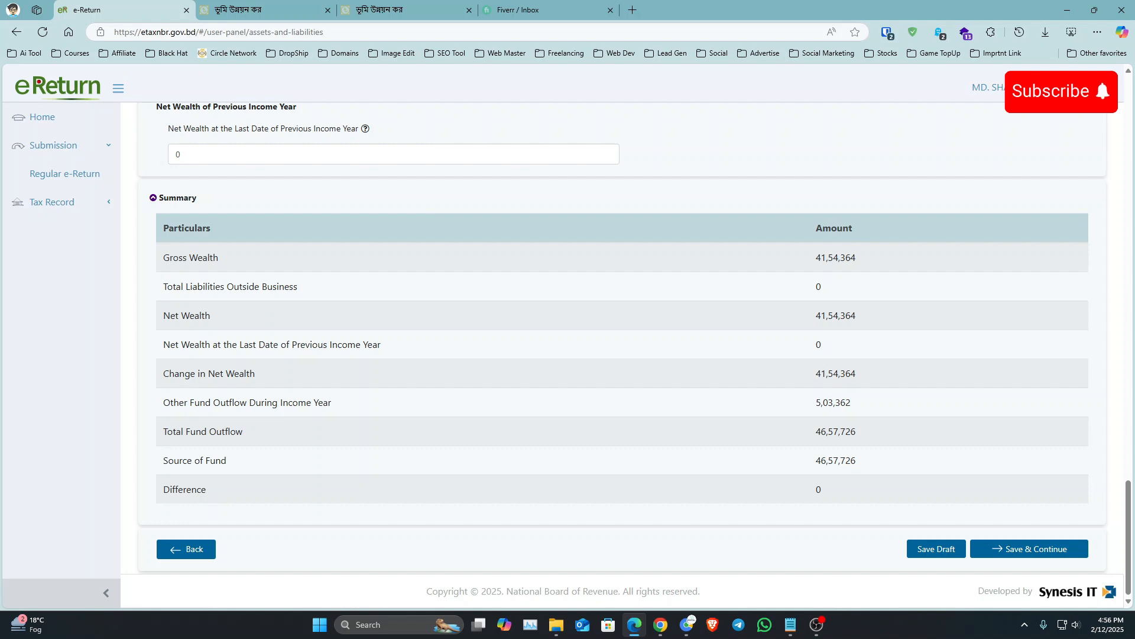
# - Review the Saved On GPF entry's particulars, reference and amount in Other Receipts, and recheck the previous year's net wealth and the Summary
pyautogui.scroll(5, 406, 278)
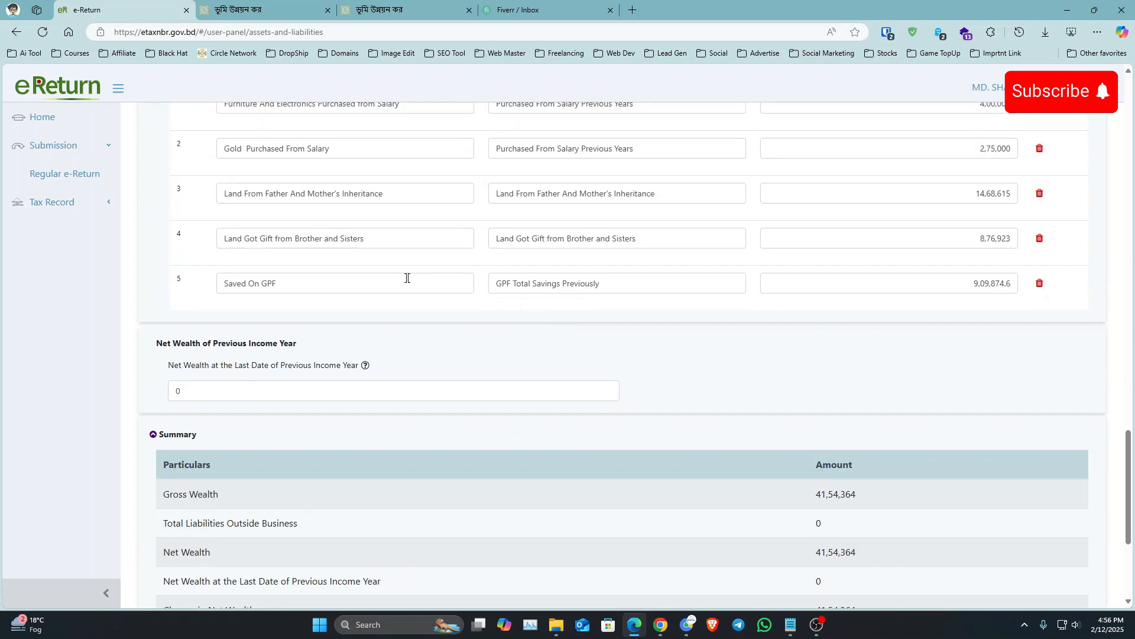
pyautogui.tripleClick(294, 344)
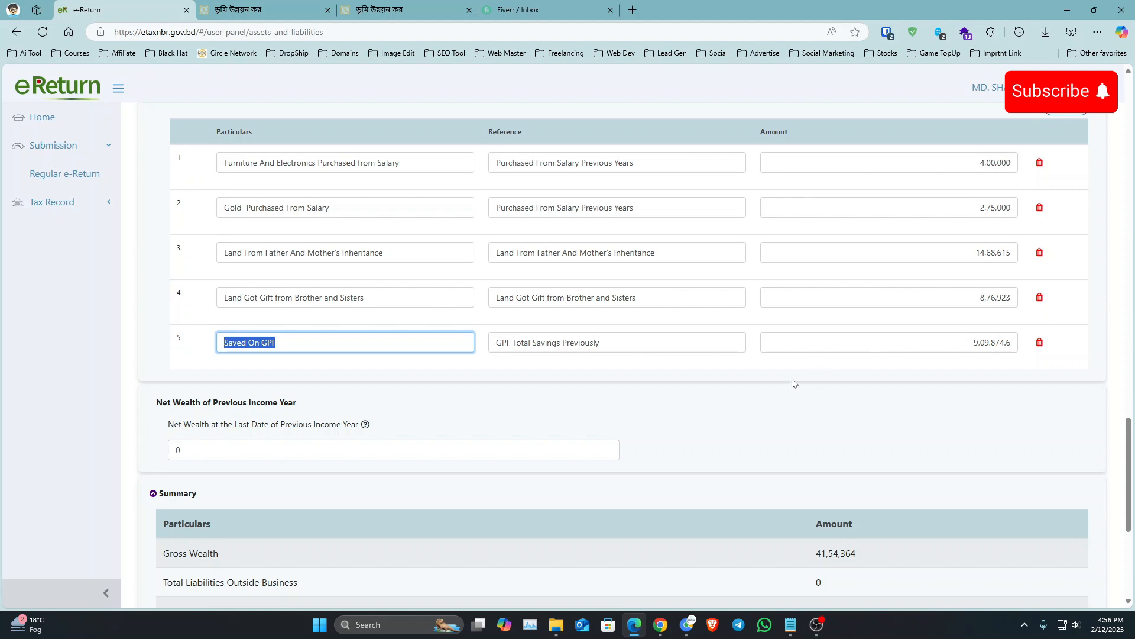
pyautogui.scroll(-5, 780, 390)
pyautogui.scroll(4, 810, 418)
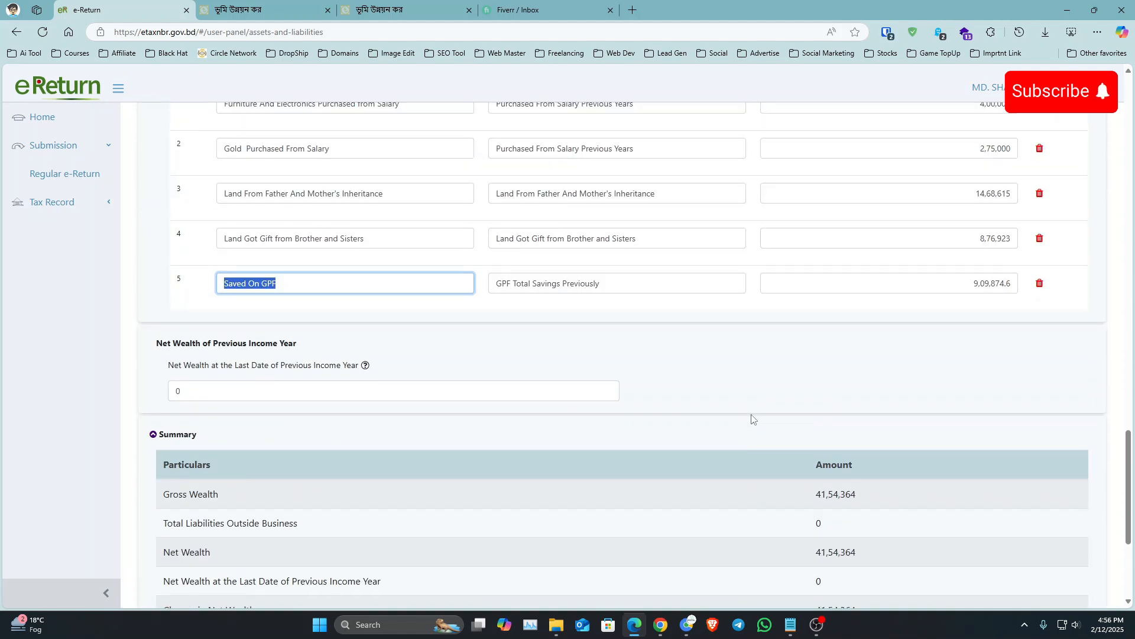
pyautogui.moveTo(278, 284); pyautogui.dragTo(223, 284)
pyautogui.click(561, 283)
pyautogui.hotkey('ctrl', 'a')
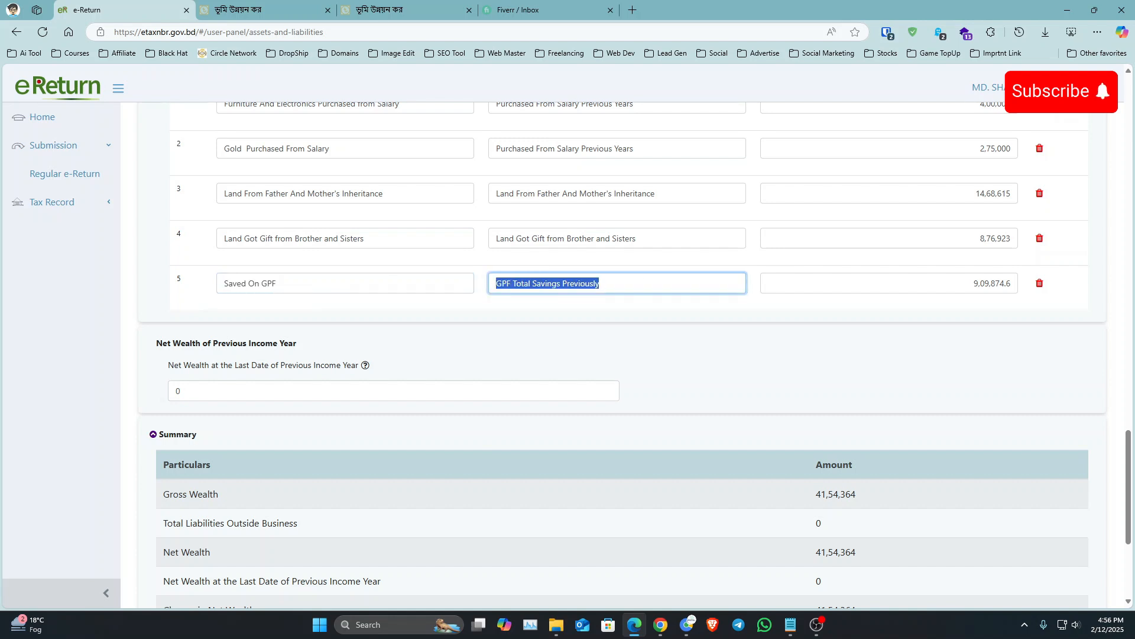
pyautogui.click(599, 284)
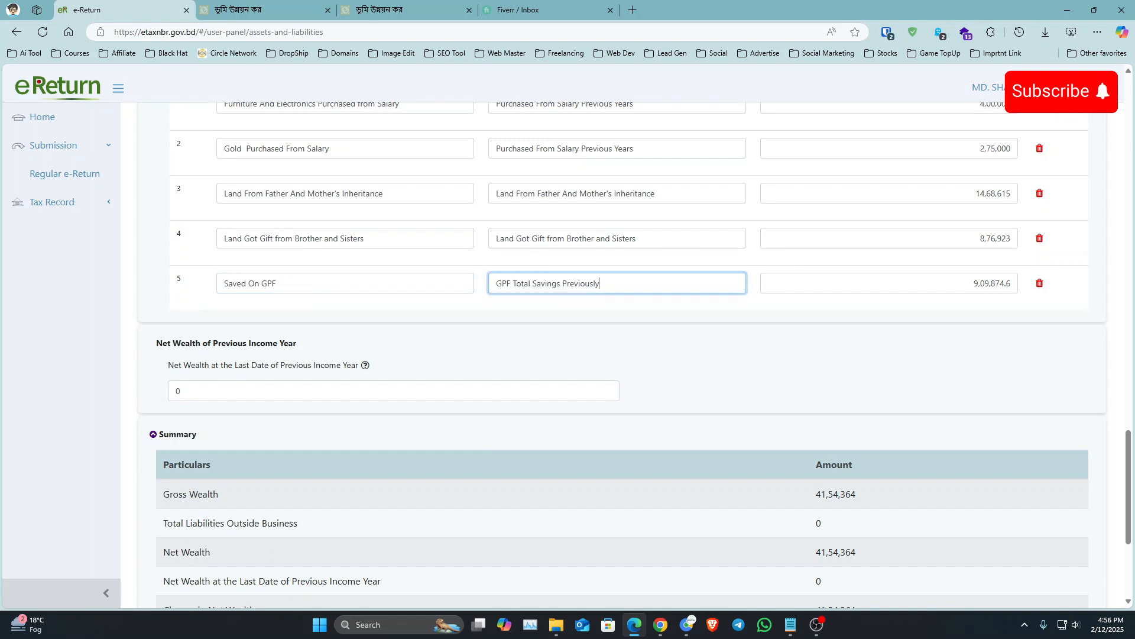
pyautogui.click(382, 279)
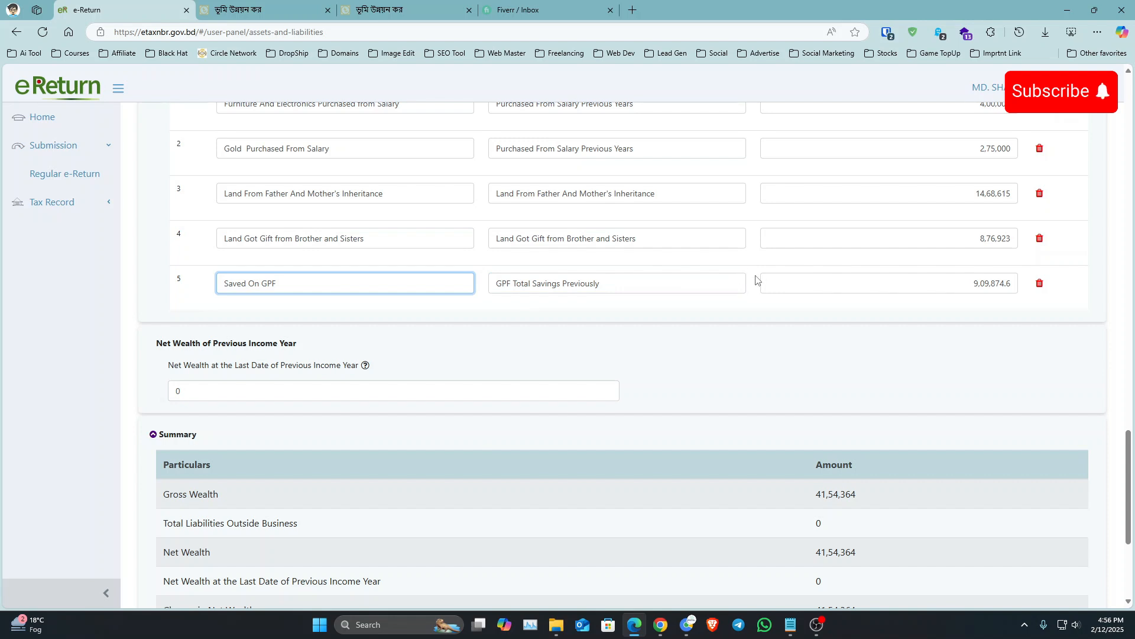
pyautogui.click(600, 283)
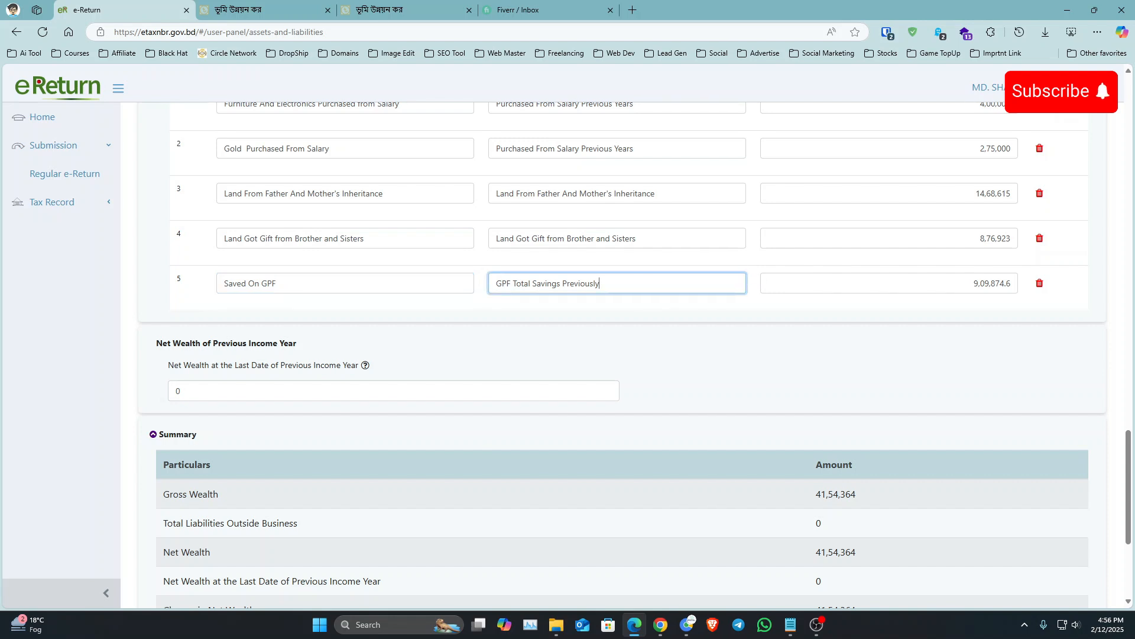
pyautogui.scroll(-4, 491, 379)
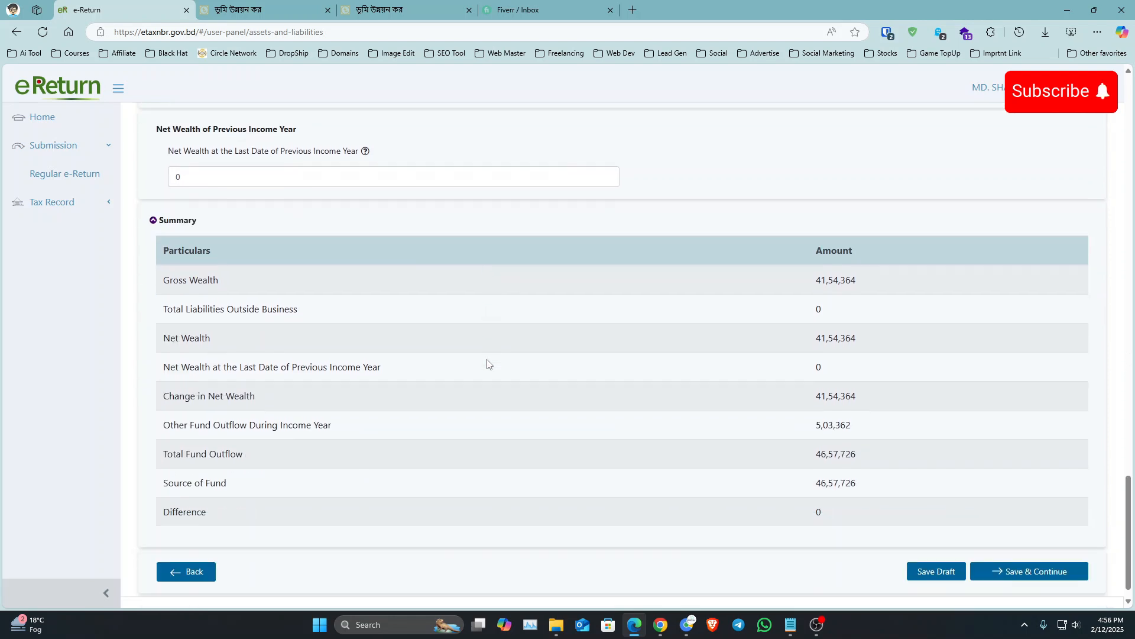
pyautogui.scroll(1, 263, 268)
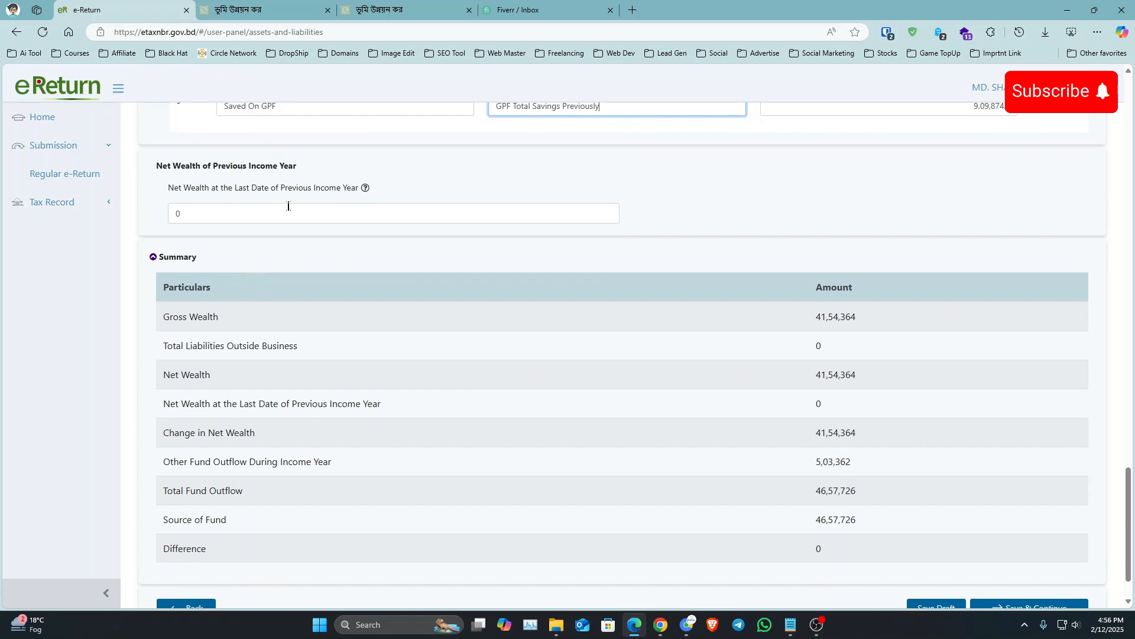
# - Compare the Net Wealth at the Last Date of Previous Income Year field with the Net Wealth amount in the Summary
pyautogui.moveTo(195, 214); pyautogui.dragTo(104, 217)
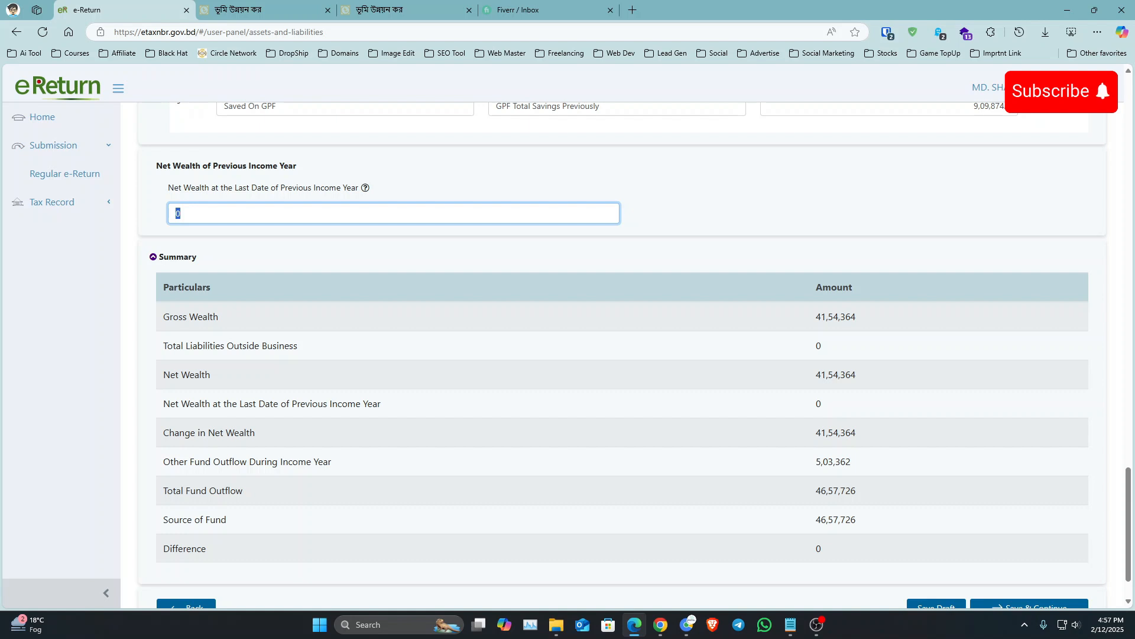
pyautogui.moveTo(817, 375); pyautogui.dragTo(861, 374)
pyautogui.click(831, 374)
pyautogui.click(823, 375)
pyautogui.click(868, 376)
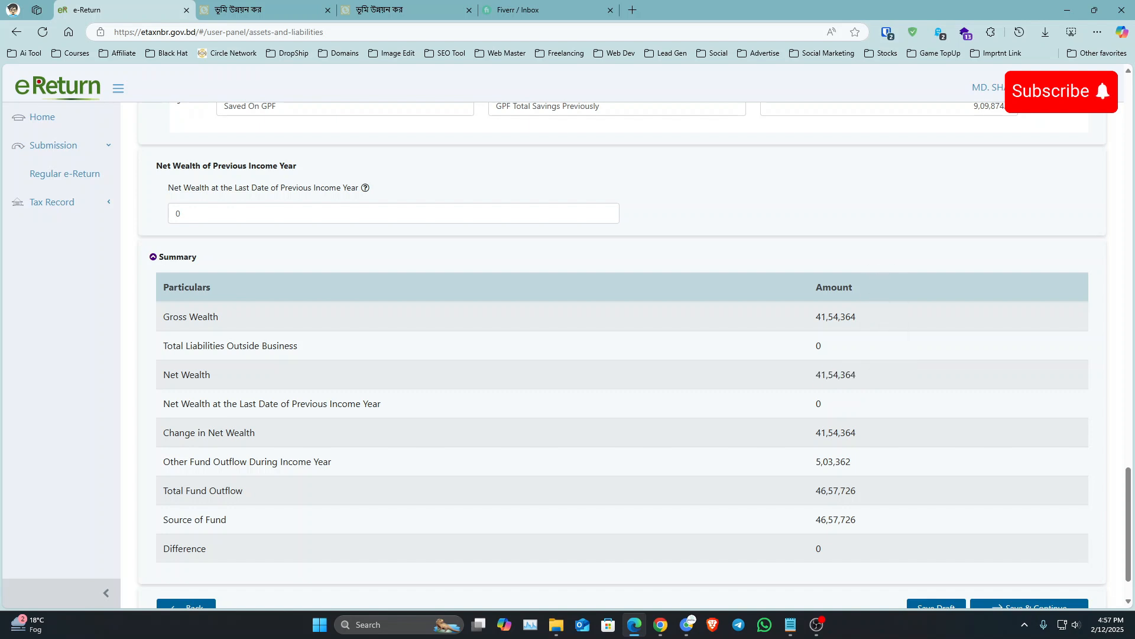
pyautogui.click(719, 367)
pyautogui.moveTo(813, 376); pyautogui.dragTo(157, 254)
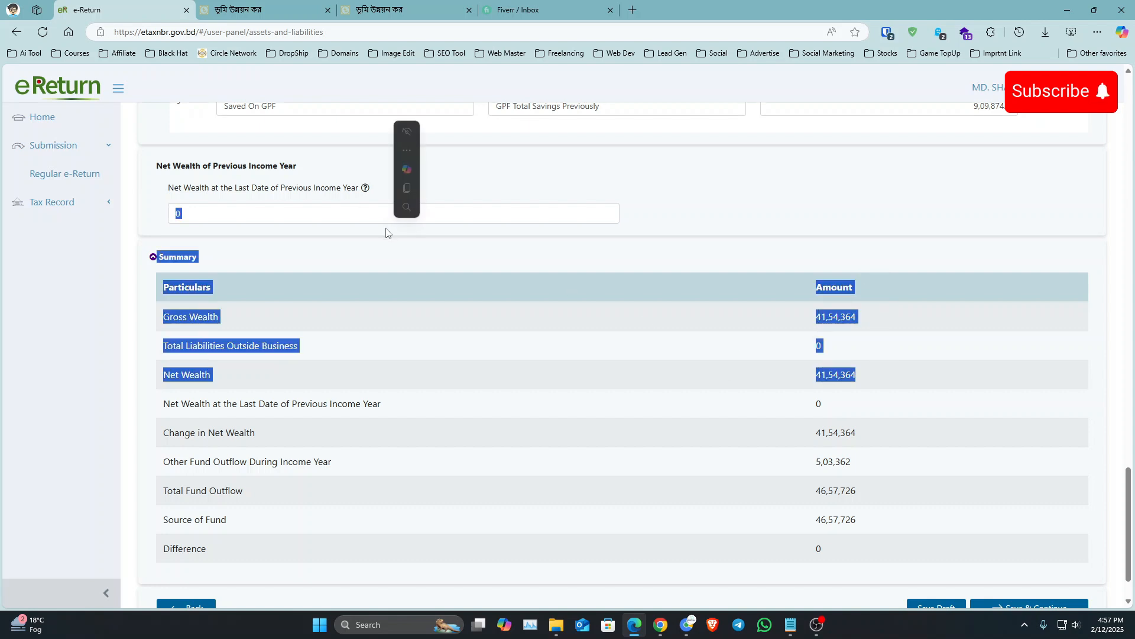
pyautogui.click(502, 312)
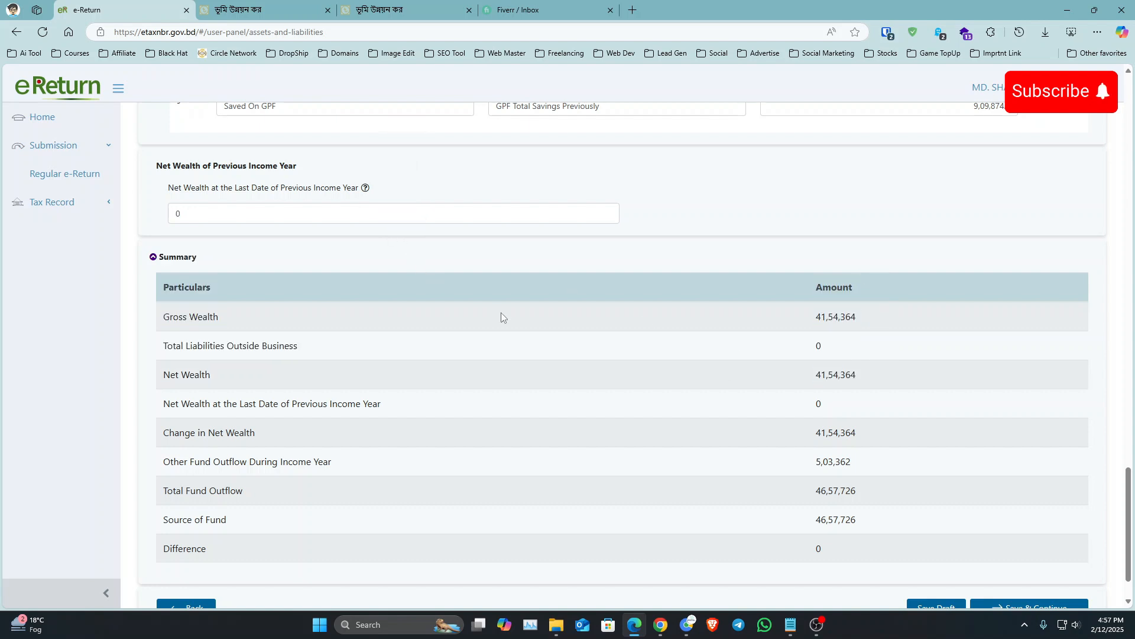
pyautogui.doubleClick(178, 214)
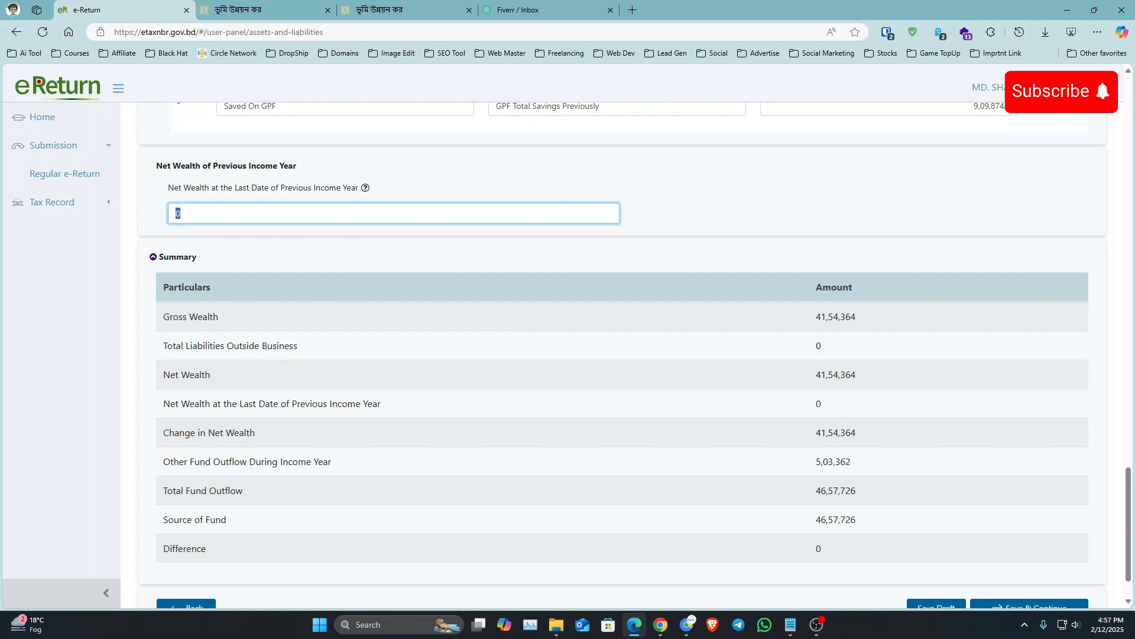
pyautogui.click(179, 214)
pyautogui.doubleClick(180, 213)
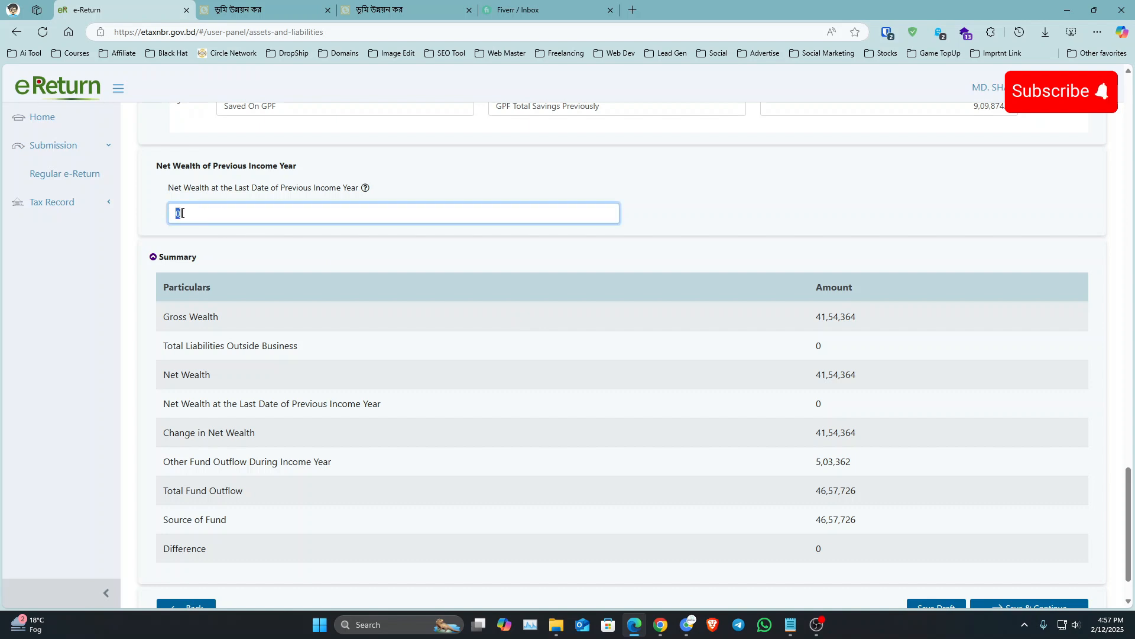
pyautogui.click(838, 337)
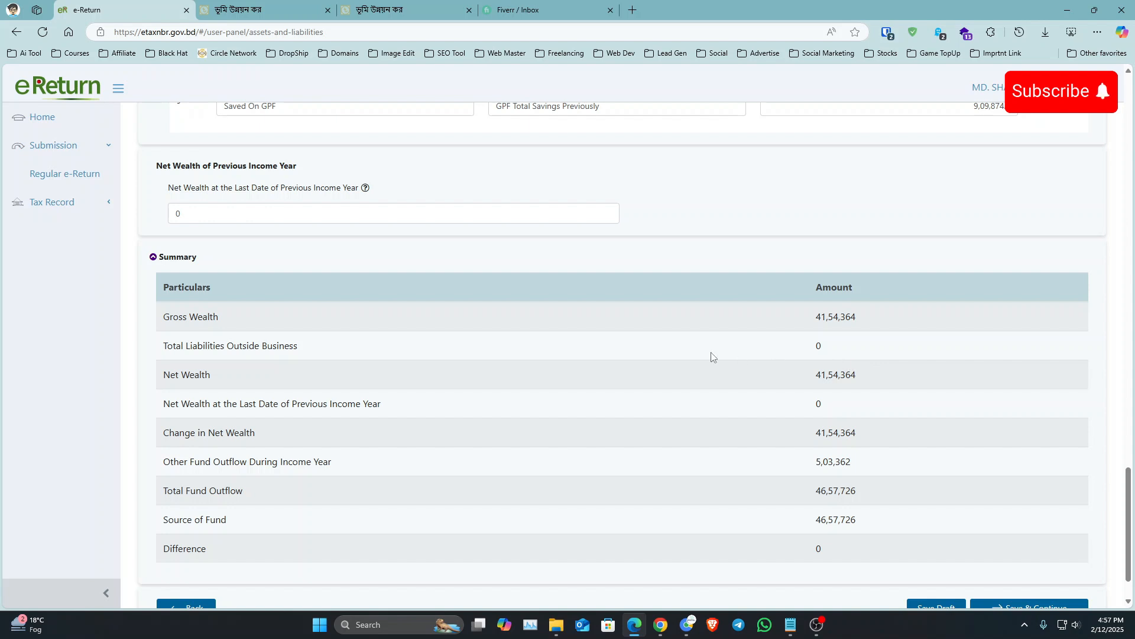
# - Check the Summary through to the Difference row, and save the assets and liabilities to continue to Tax & Payment
pyautogui.scroll(-1, 750, 357)
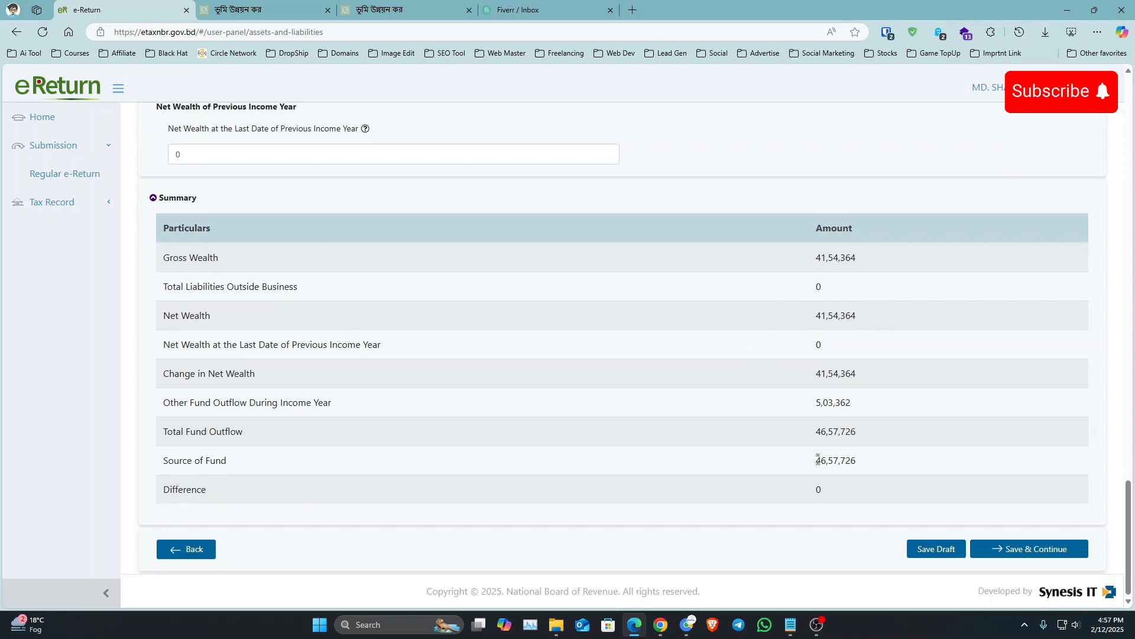
pyautogui.click(914, 487)
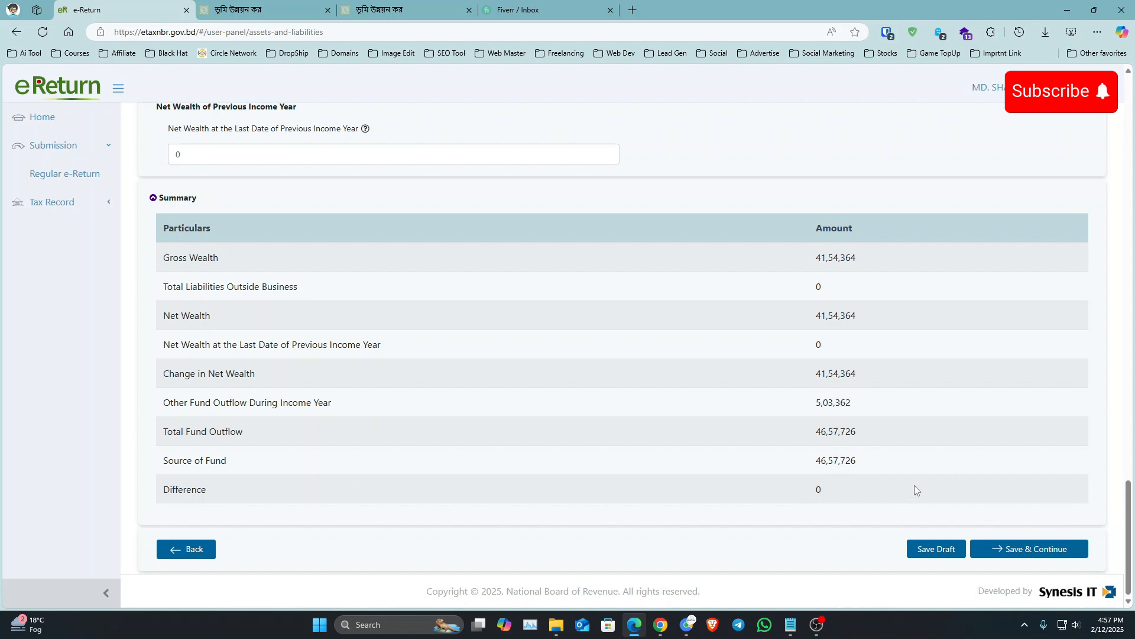
pyautogui.click(1009, 548)
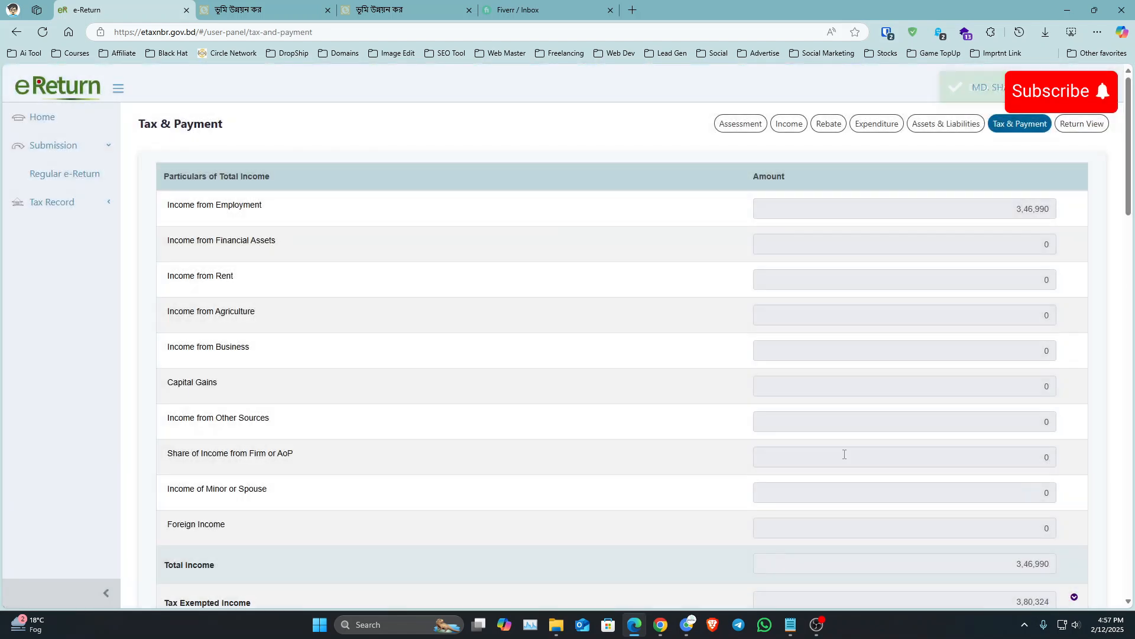
# - Review the total income, tax computation and final payable sections of Tax & Payment, and proceed to the online return
pyautogui.scroll(-10, 848, 449)
pyautogui.scroll(10, 757, 438)
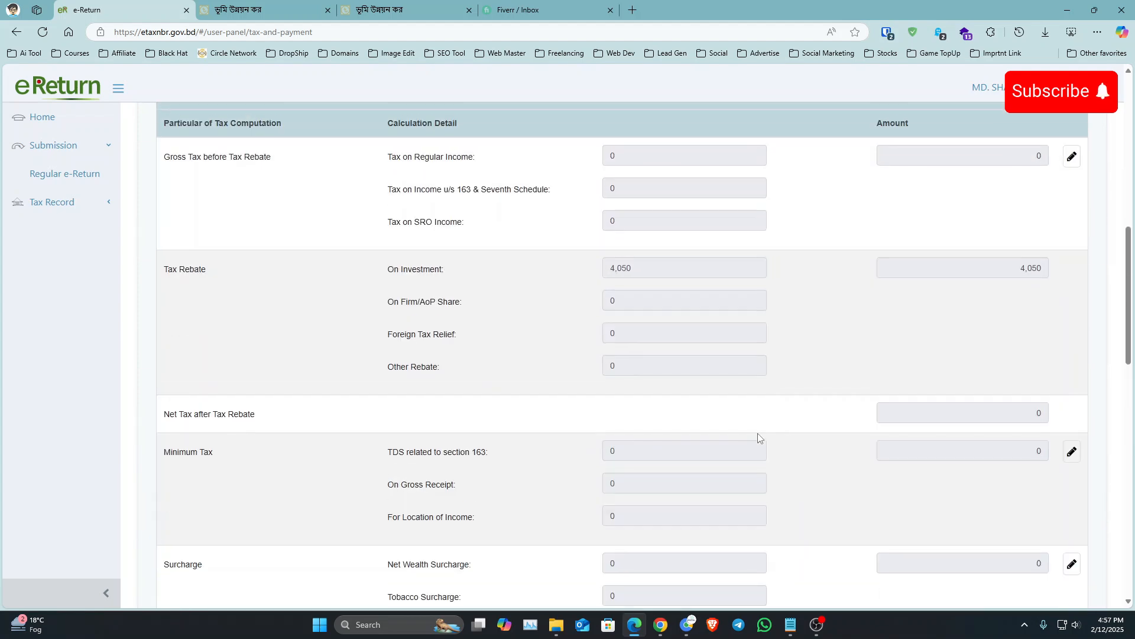
pyautogui.scroll(-8, 815, 341)
pyautogui.scroll(-10, 815, 342)
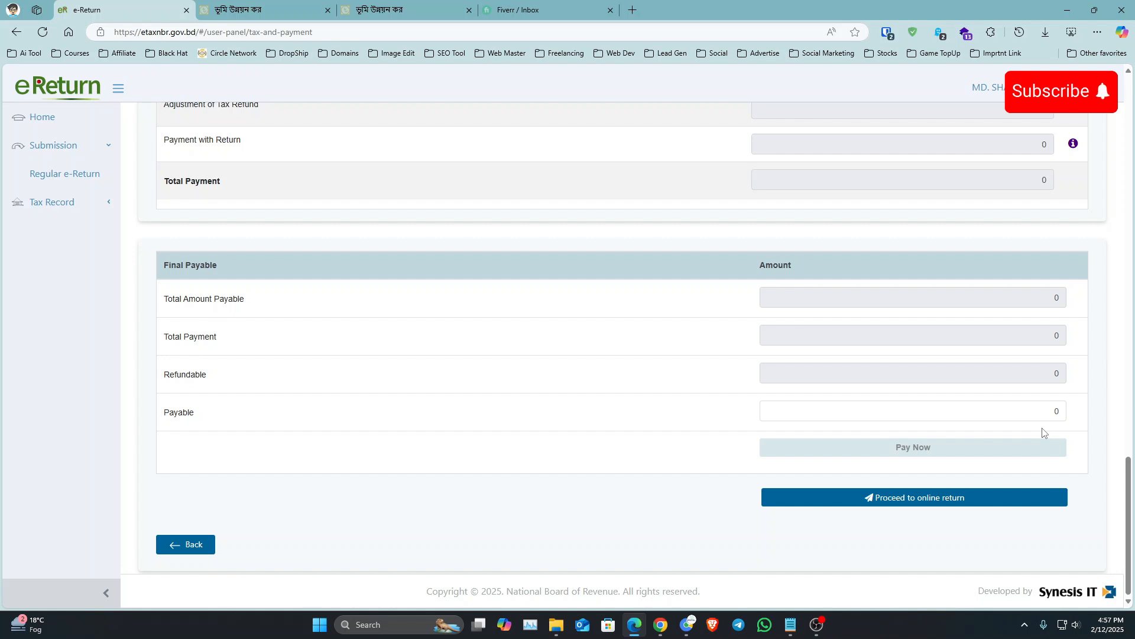
pyautogui.click(915, 497)
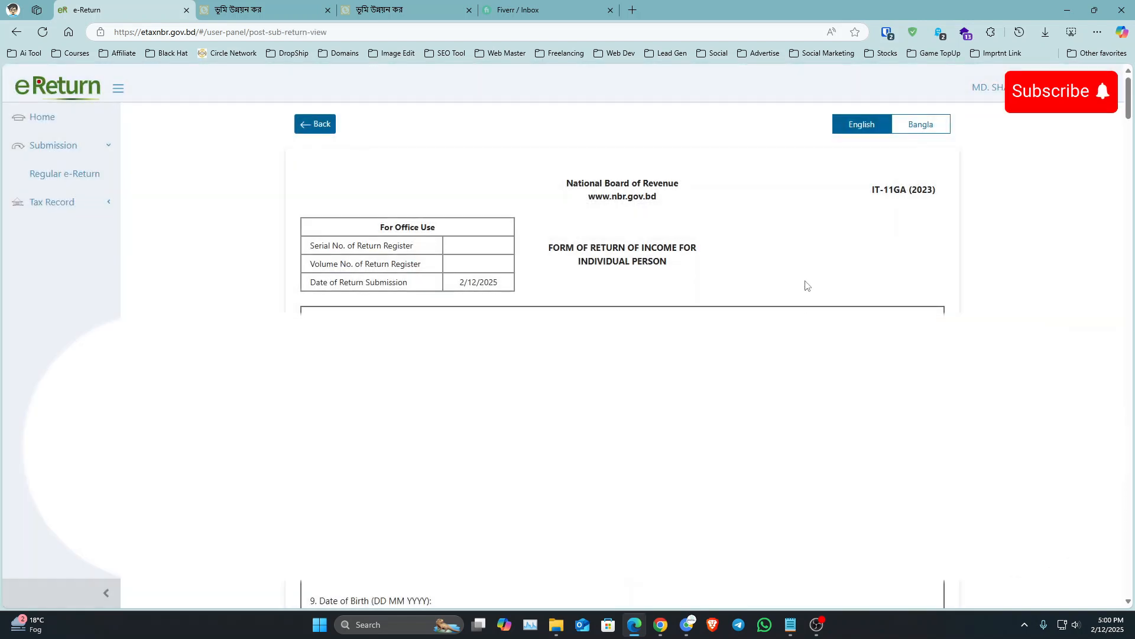
# - Switch the return form to its Bangla version for viewing, and submit the return, confirming the submission
pyautogui.click(916, 125)
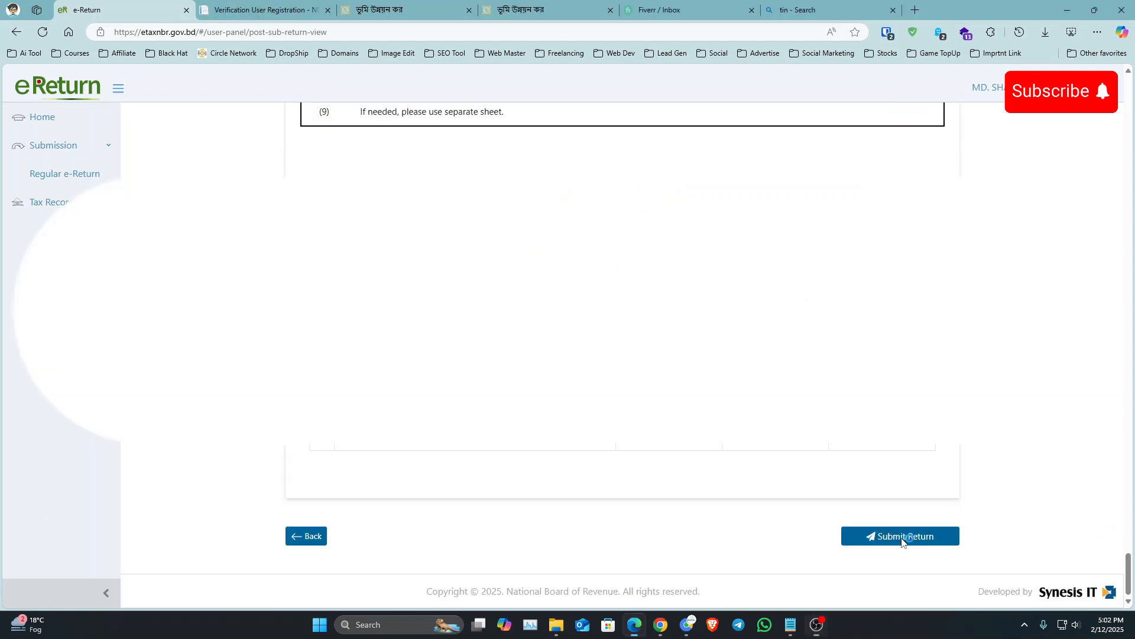
pyautogui.click(902, 535)
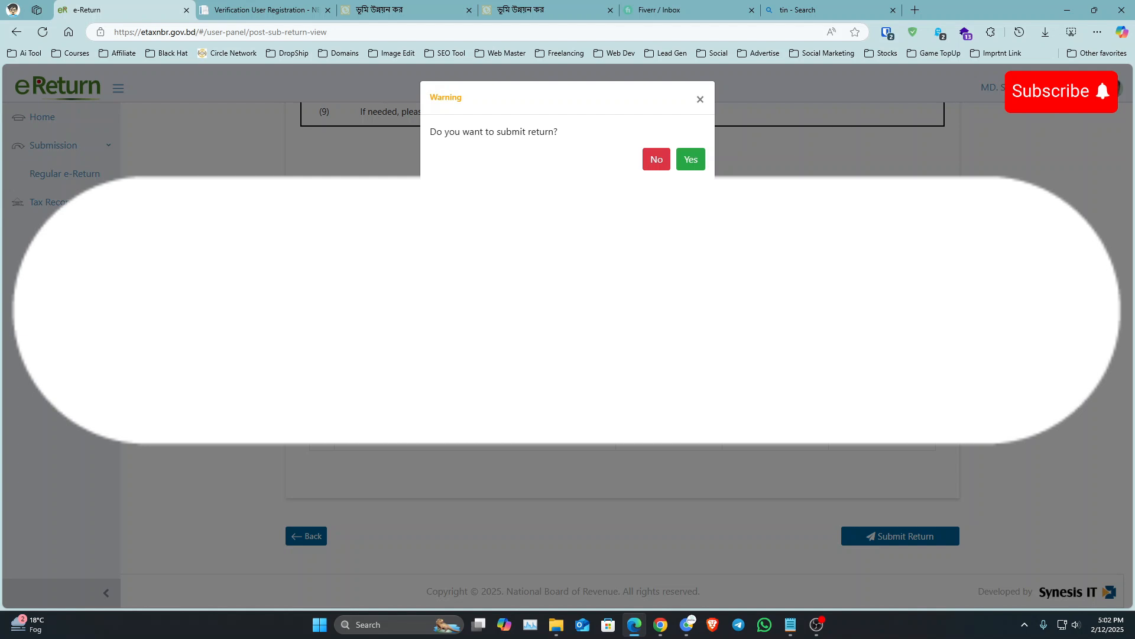
pyautogui.click(693, 160)
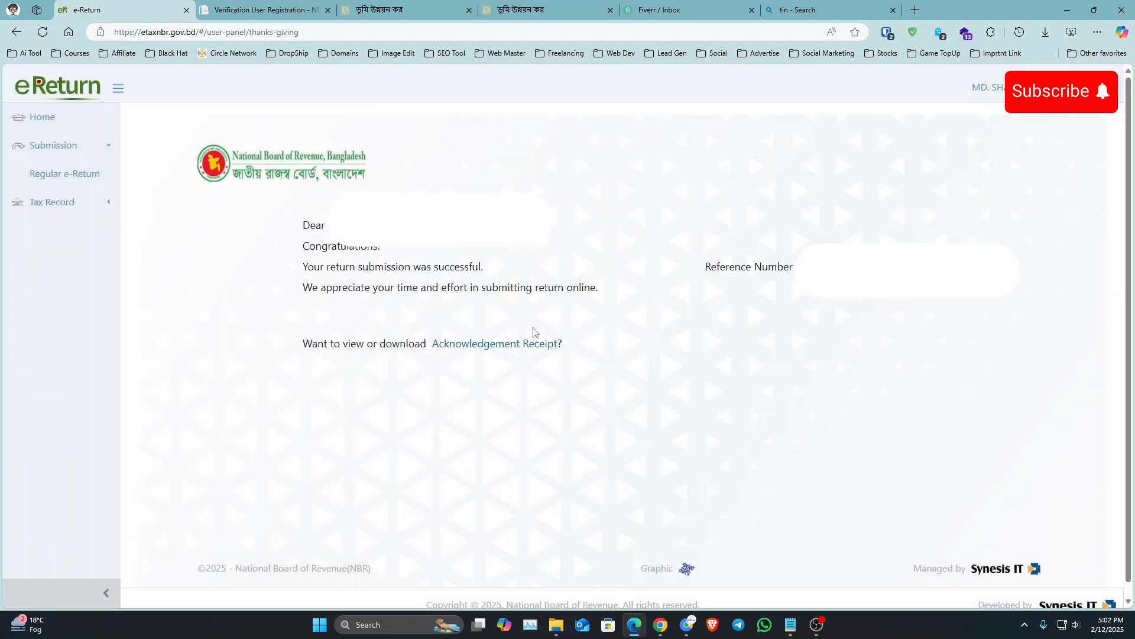
# - Open the Acknowledgement Receipt of the submitted return and save all its pages as a PDF
pyautogui.click(519, 344)
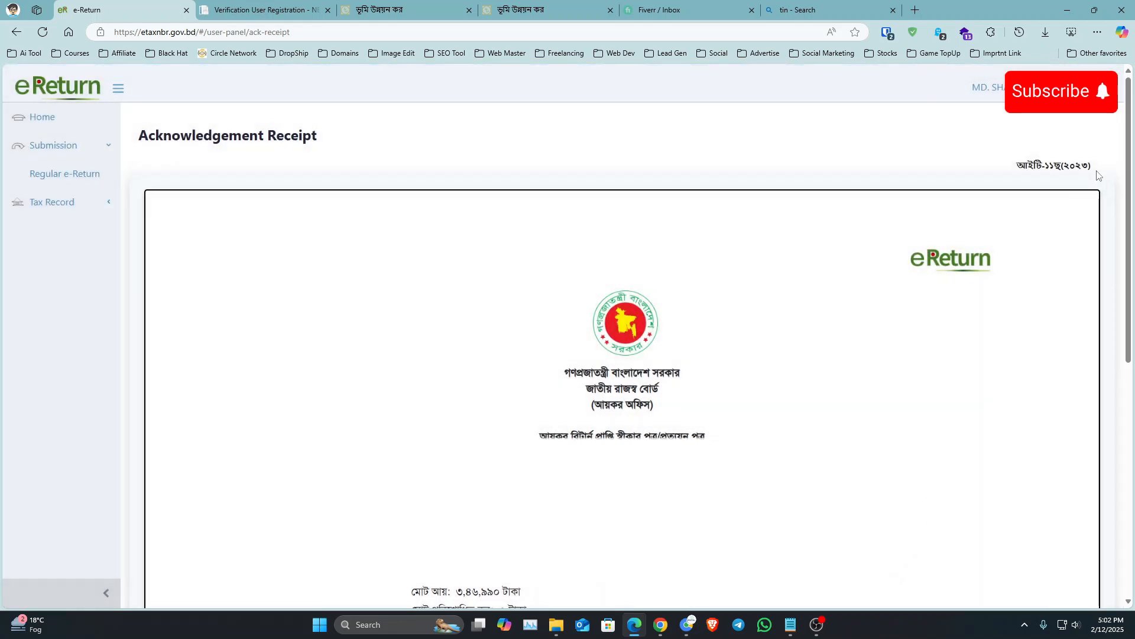
pyautogui.scroll(-10, 945, 278)
pyautogui.click(926, 484)
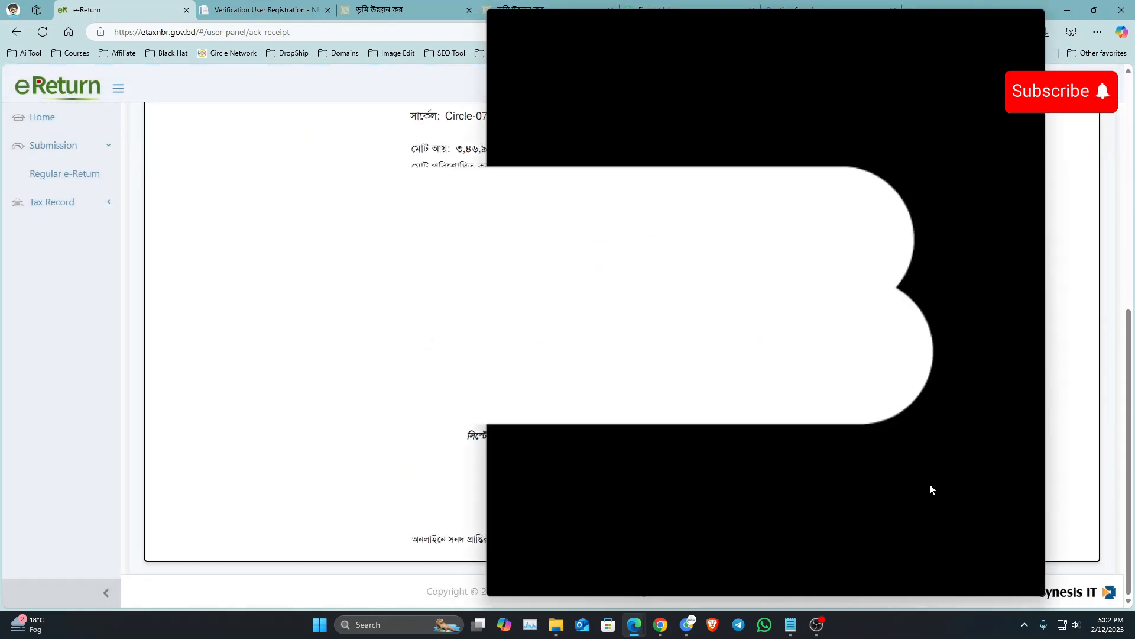
pyautogui.click(578, 530)
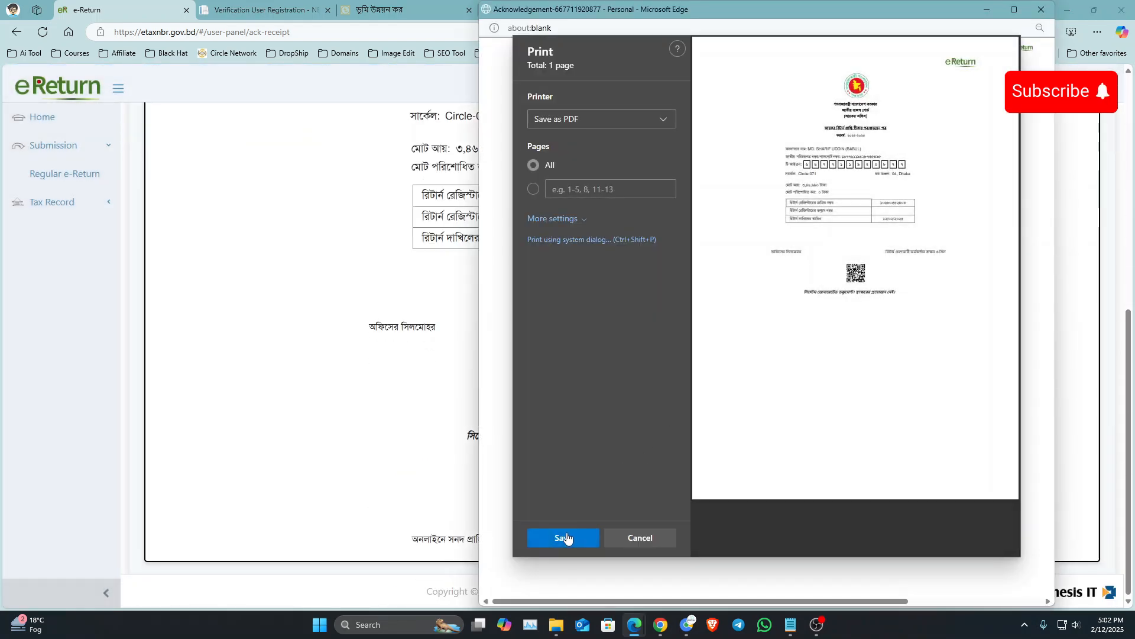
pyautogui.click(1033, 482)
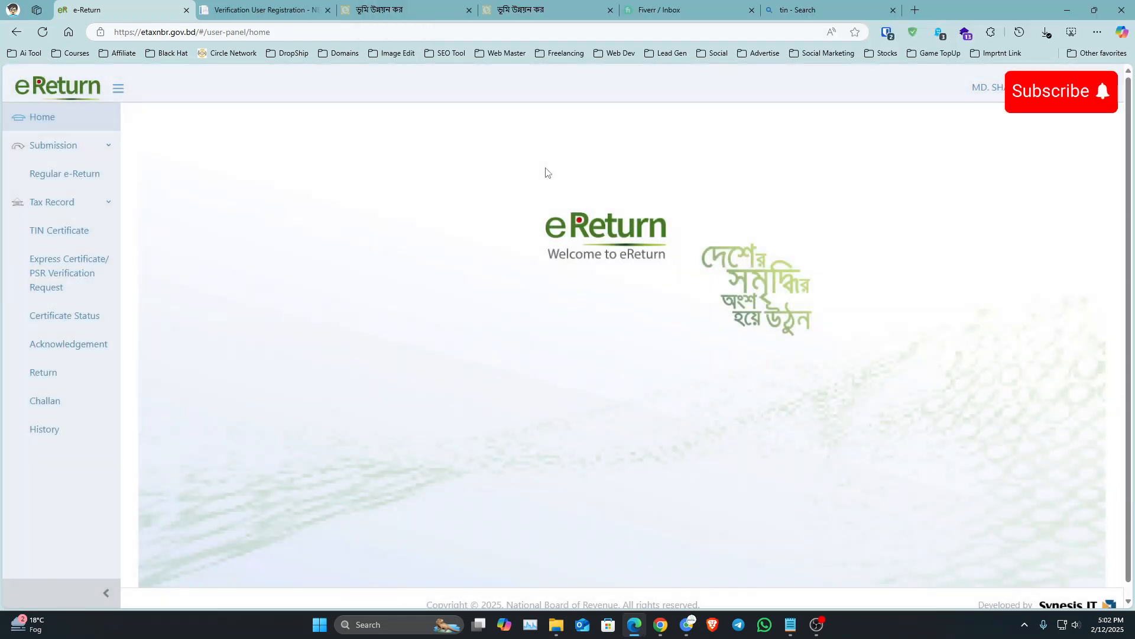